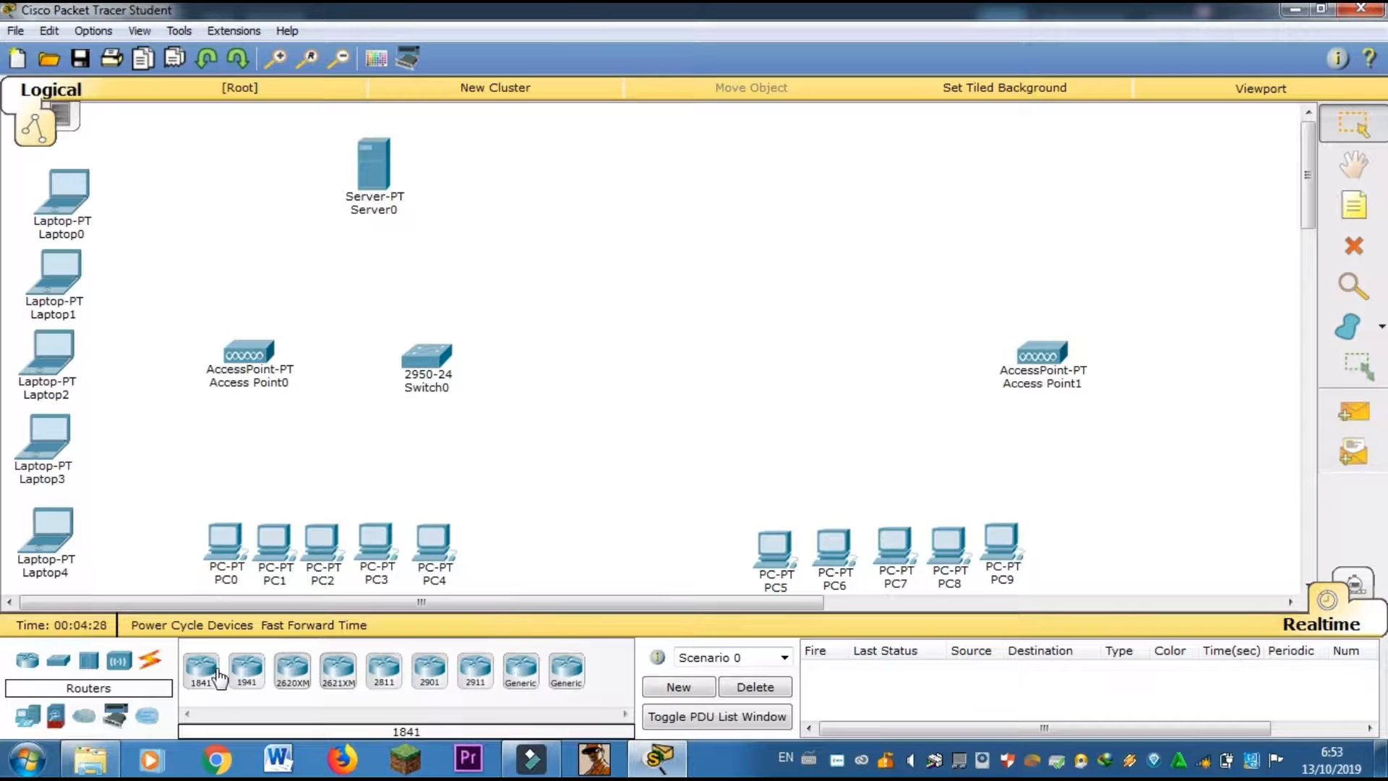
Add two 1841 routers, one beside Server0 and one across the upper workspace, shifting the server to make room
{"action": "left_click_drag", "start_coordinate": [209, 668], "coordinate": [453, 188]}
{"action": "left_click_drag", "start_coordinate": [374, 166], "coordinate": [321, 166]}
{"action": "mouse_move", "coordinate": [453, 188]}
{"action": "left_mouse_down"}
{"action": "mouse_move", "coordinate": [437, 174]}
{"action": "mouse_move", "coordinate": [468, 180]}
{"action": "left_mouse_up"}
{"action": "left_click_drag", "start_coordinate": [192, 673], "coordinate": [649, 273]}
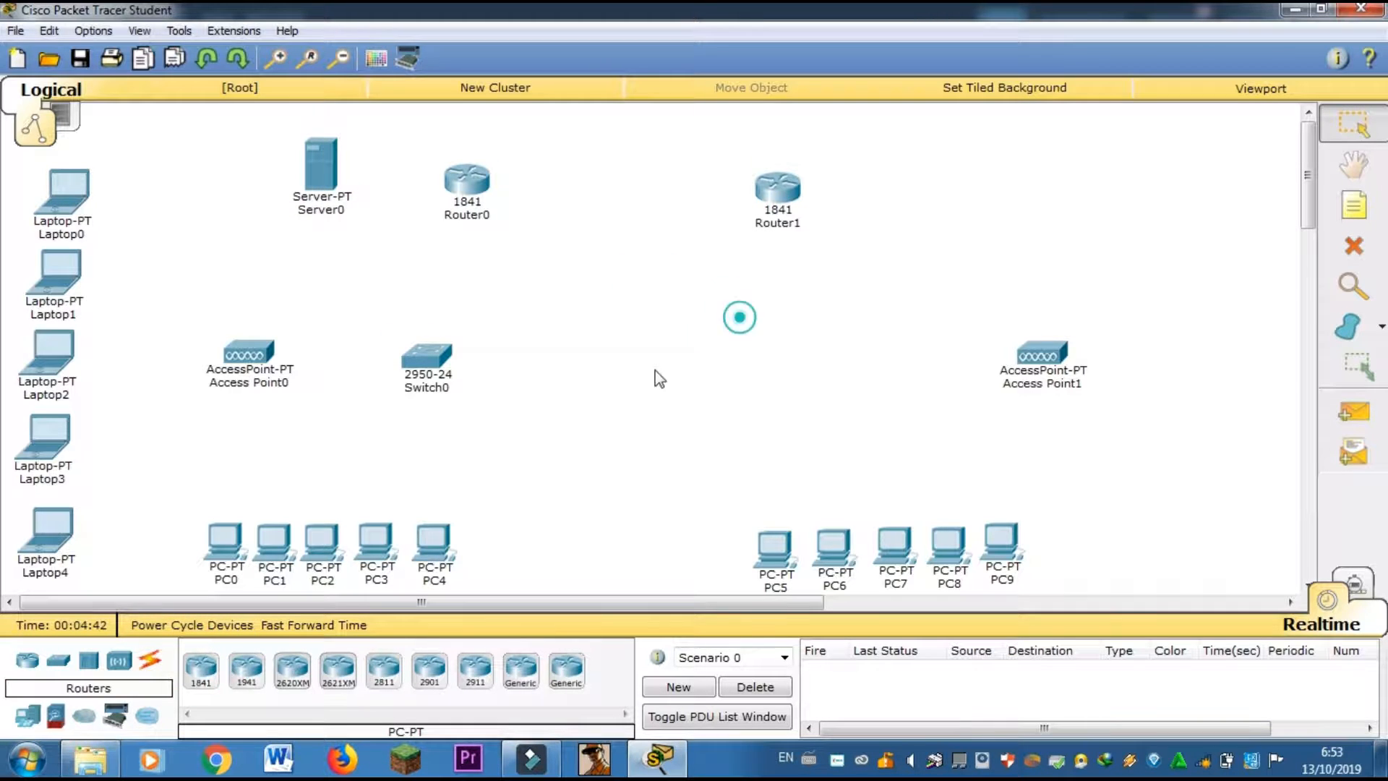
Add a generic printer beside Router1 and a 2950-24 switch between Router1 and PC5–PC9
{"action": "left_click", "coordinate": [27, 716]}
{"action": "left_click_drag", "start_coordinate": [338, 669], "coordinate": [958, 171]}
{"action": "left_click", "coordinate": [55, 663]}
{"action": "left_click_drag", "start_coordinate": [202, 670], "coordinate": [842, 350]}
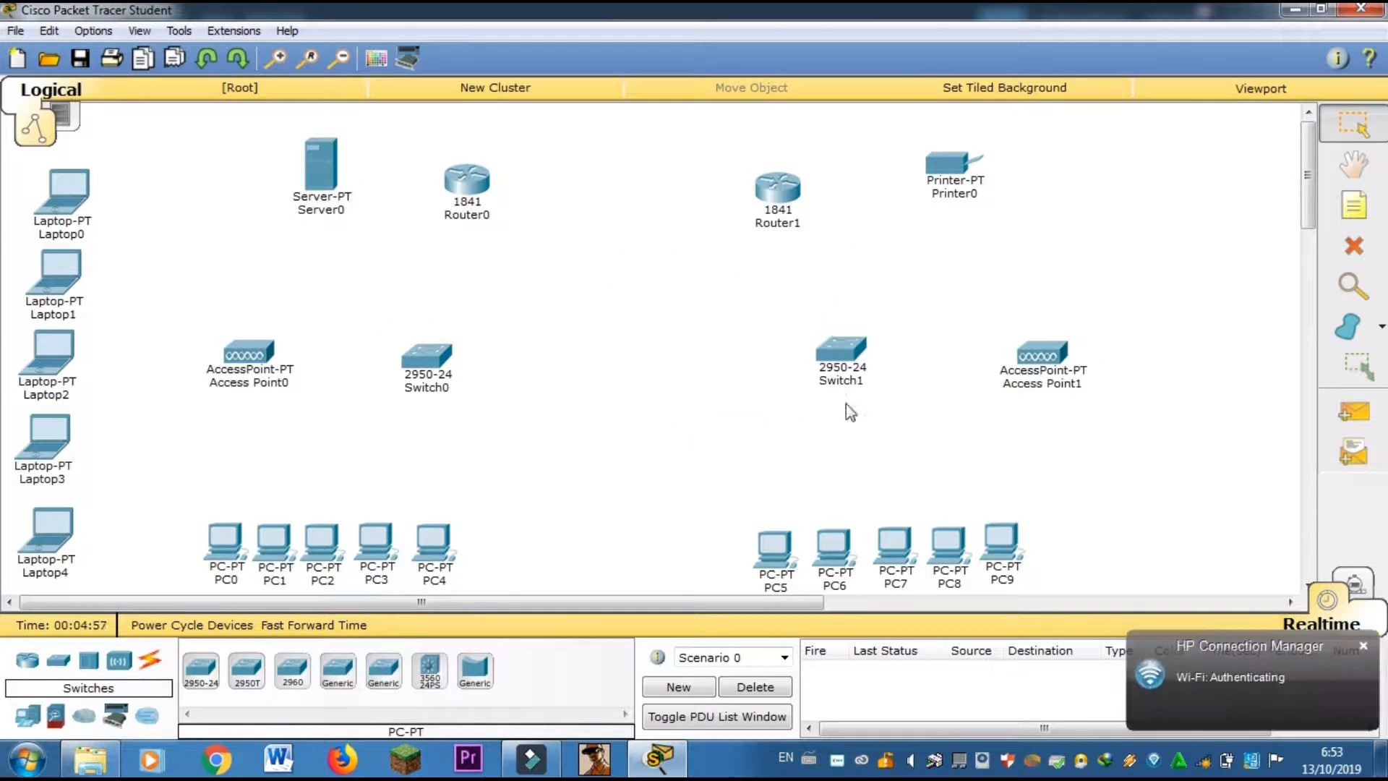
Add a column of five generic laptops, Laptop5 to Laptop9, beyond Access Point1
{"action": "left_click", "coordinate": [28, 716]}
{"action": "left_click_drag", "start_coordinate": [246, 673], "coordinate": [1230, 501]}
{"action": "left_click", "coordinate": [1364, 647]}
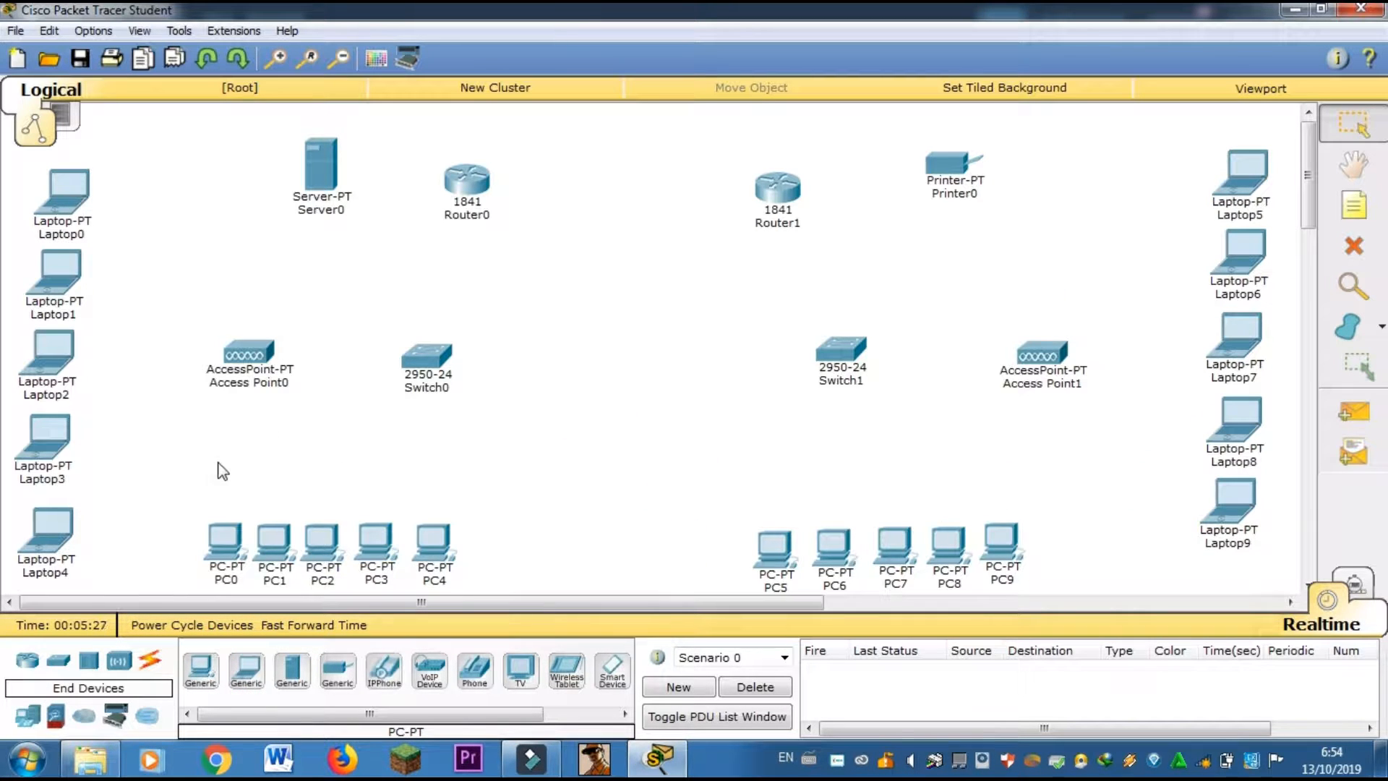
Connect Switch0 FastEthernet0/1 to PC0 FastEthernet0 with a copper straight-through cable
{"action": "left_click", "coordinate": [149, 662]}
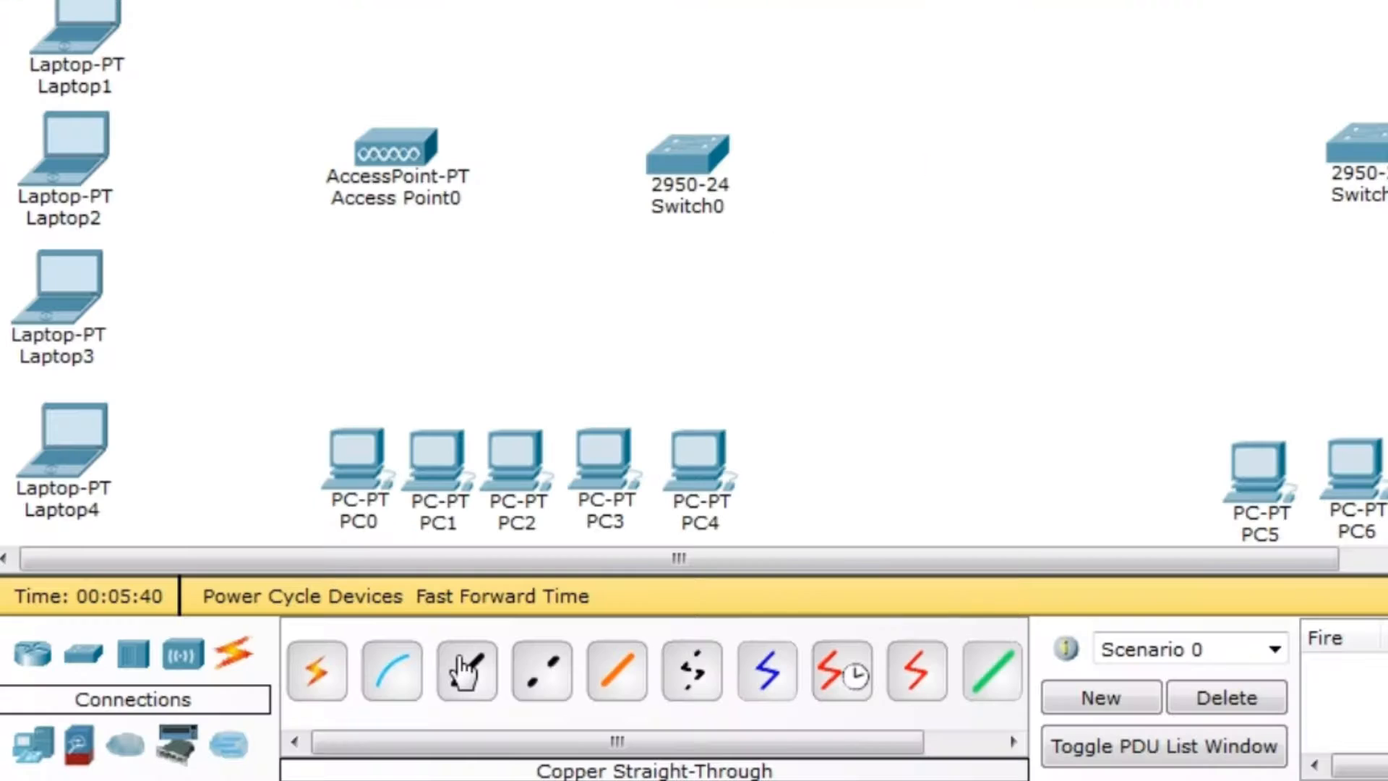
{"action": "left_click", "coordinate": [459, 669]}
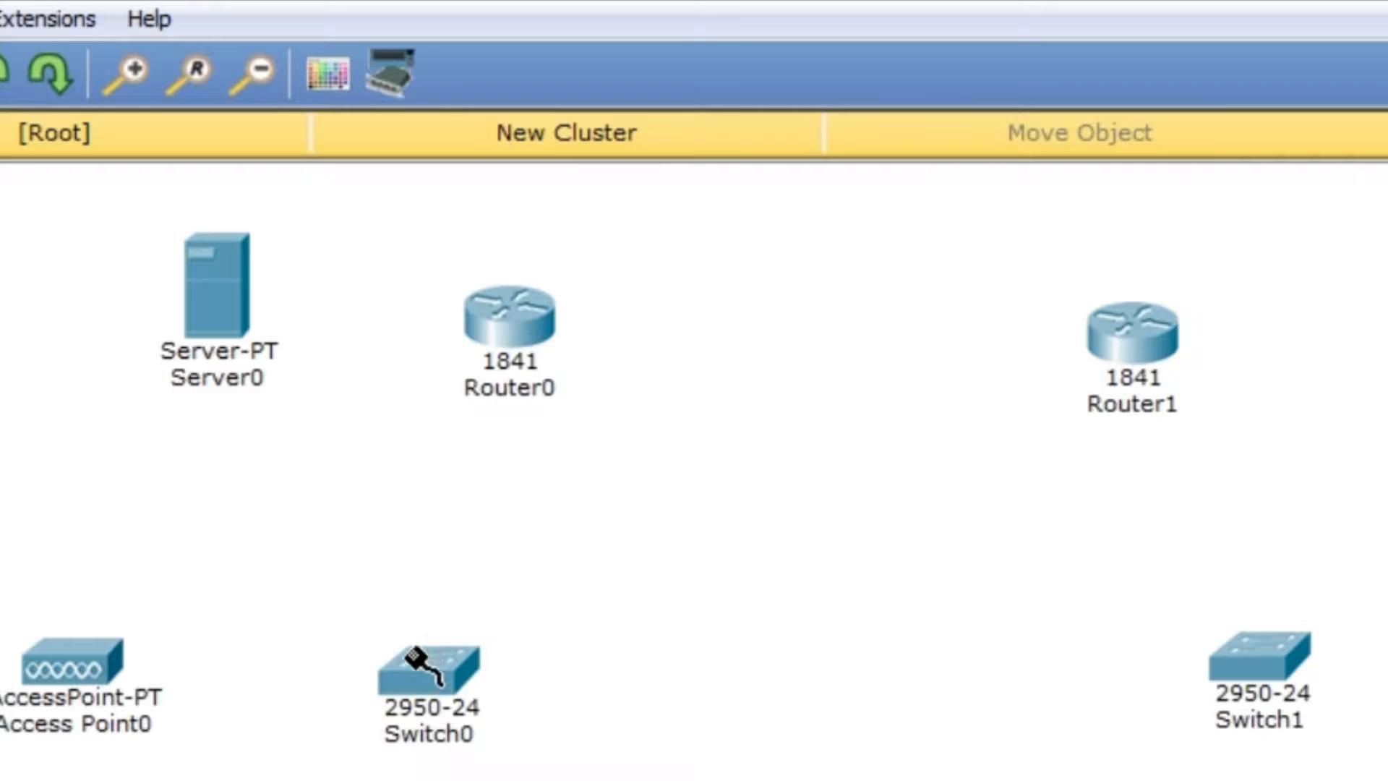
{"action": "left_click", "coordinate": [687, 153]}
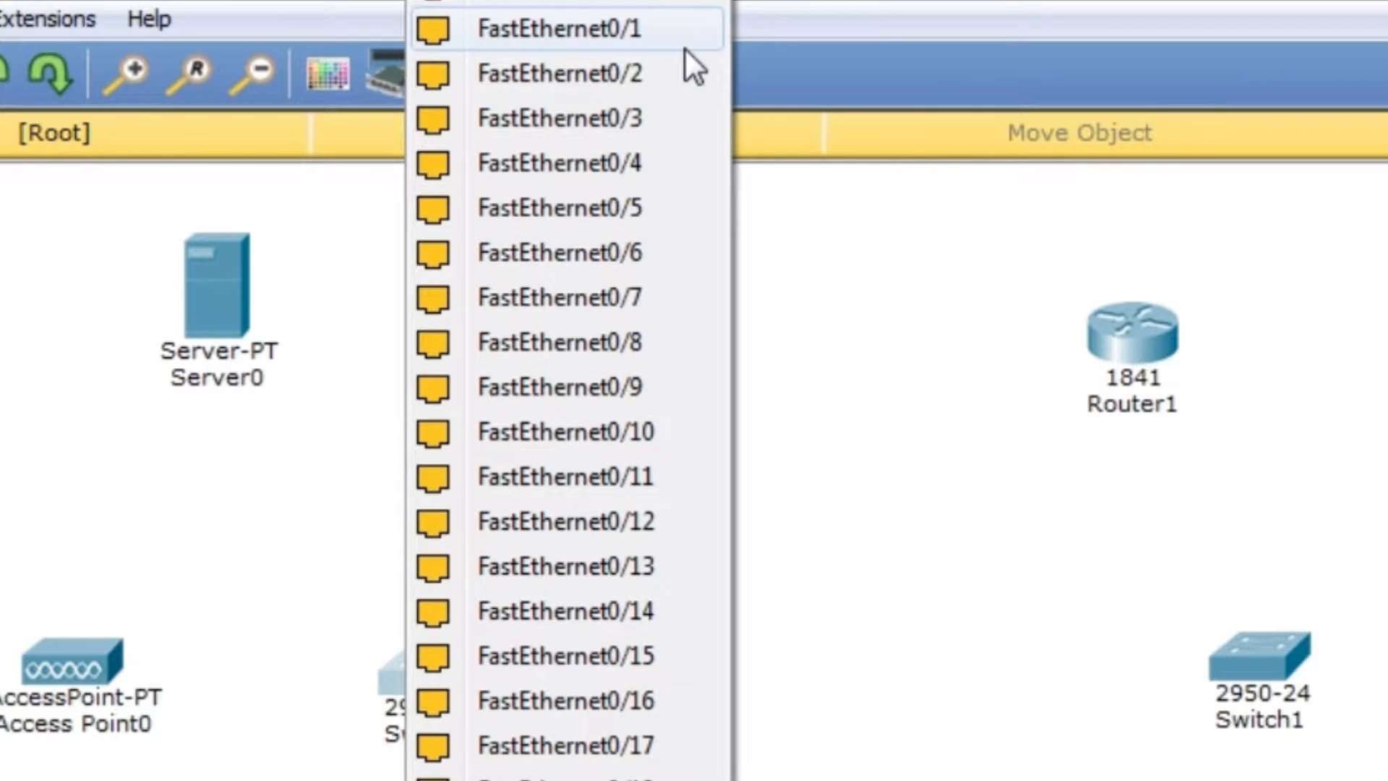
{"action": "left_click", "coordinate": [686, 48]}
{"action": "left_click", "coordinate": [212, 552]}
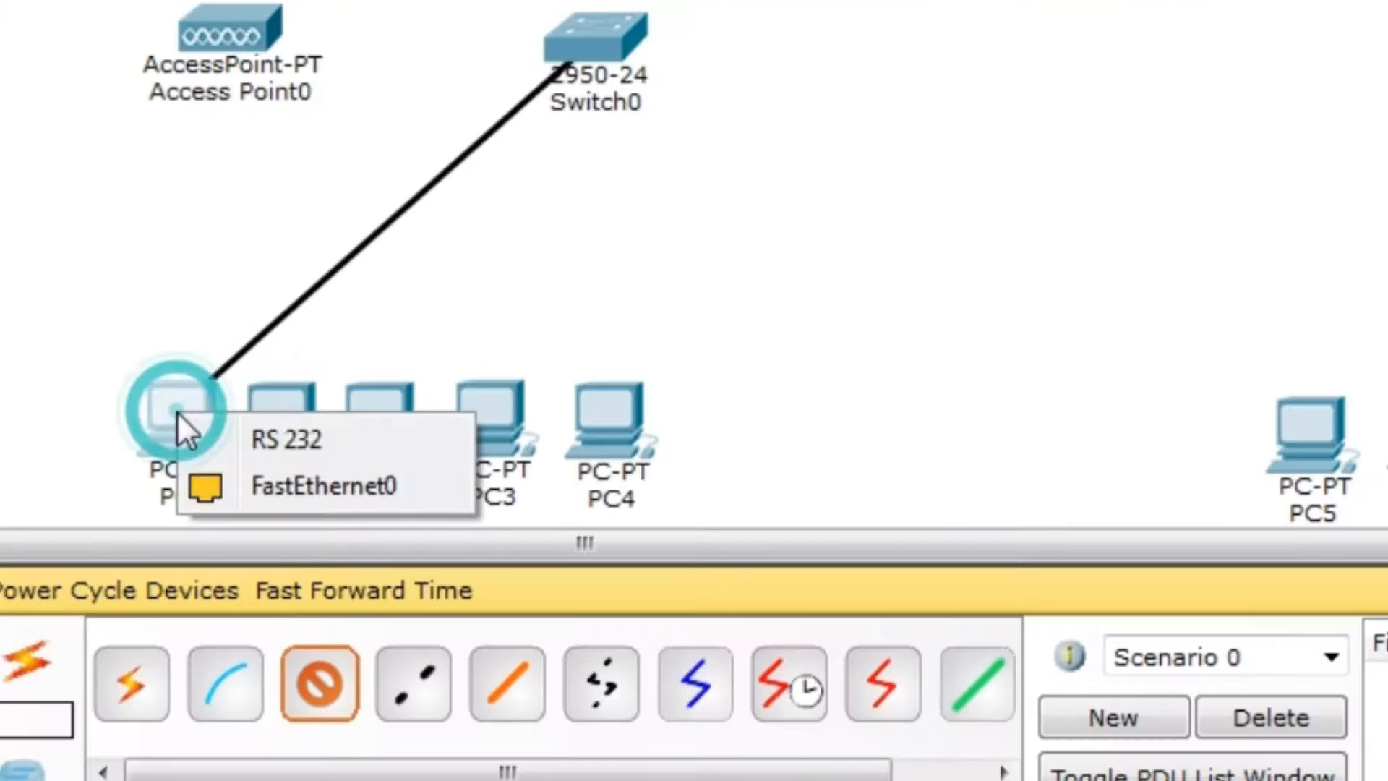
{"action": "left_click", "coordinate": [363, 469]}
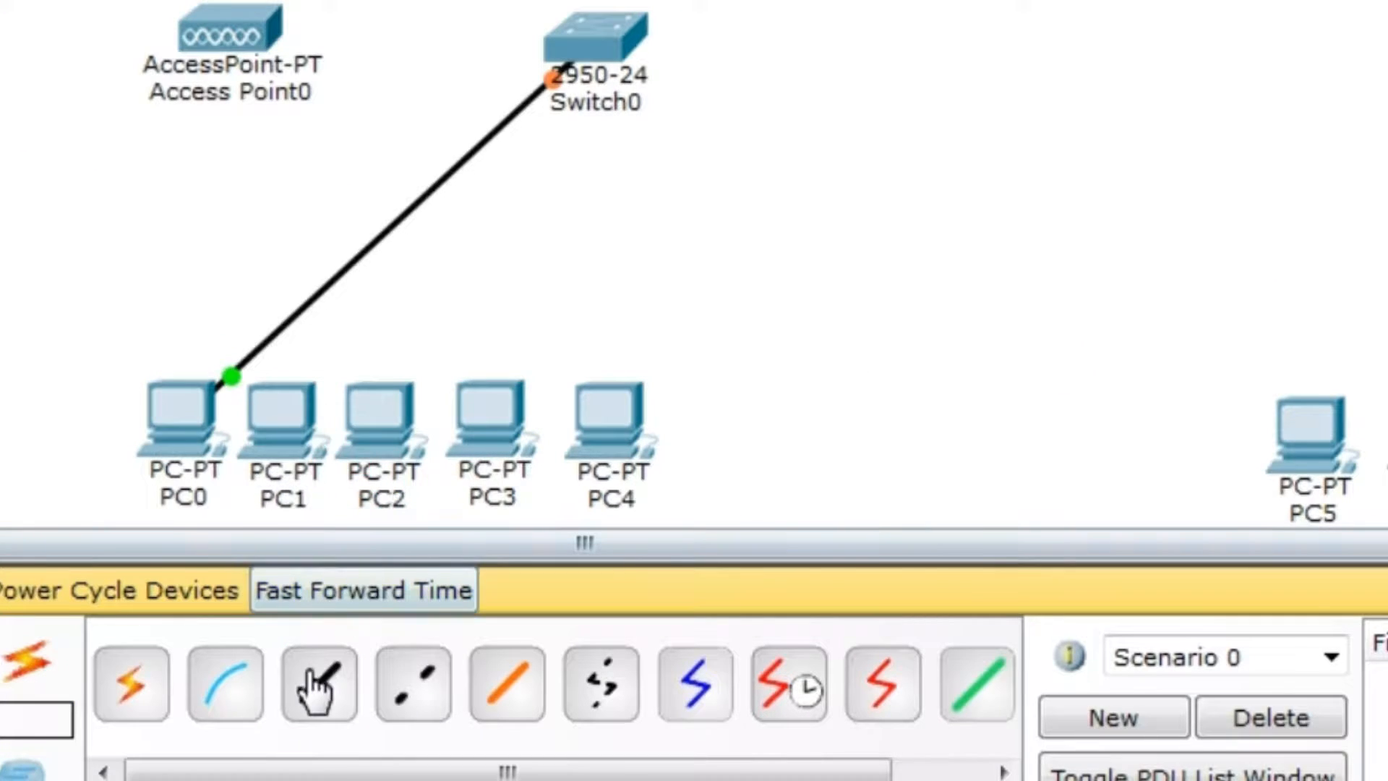
Connect the next free FastEthernet port of Switch0 to PC1 with a copper straight-through cable
{"action": "left_click", "coordinate": [317, 680]}
{"action": "left_click", "coordinate": [605, 36]}
{"action": "left_click", "coordinate": [578, 60]}
{"action": "left_click", "coordinate": [274, 541]}
{"action": "left_click", "coordinate": [312, 577]}
Connect Switch0 FastEthernet0/3 to PC2 with a copper straight-through cable
{"action": "left_click", "coordinate": [298, 674]}
{"action": "left_click", "coordinate": [425, 359]}
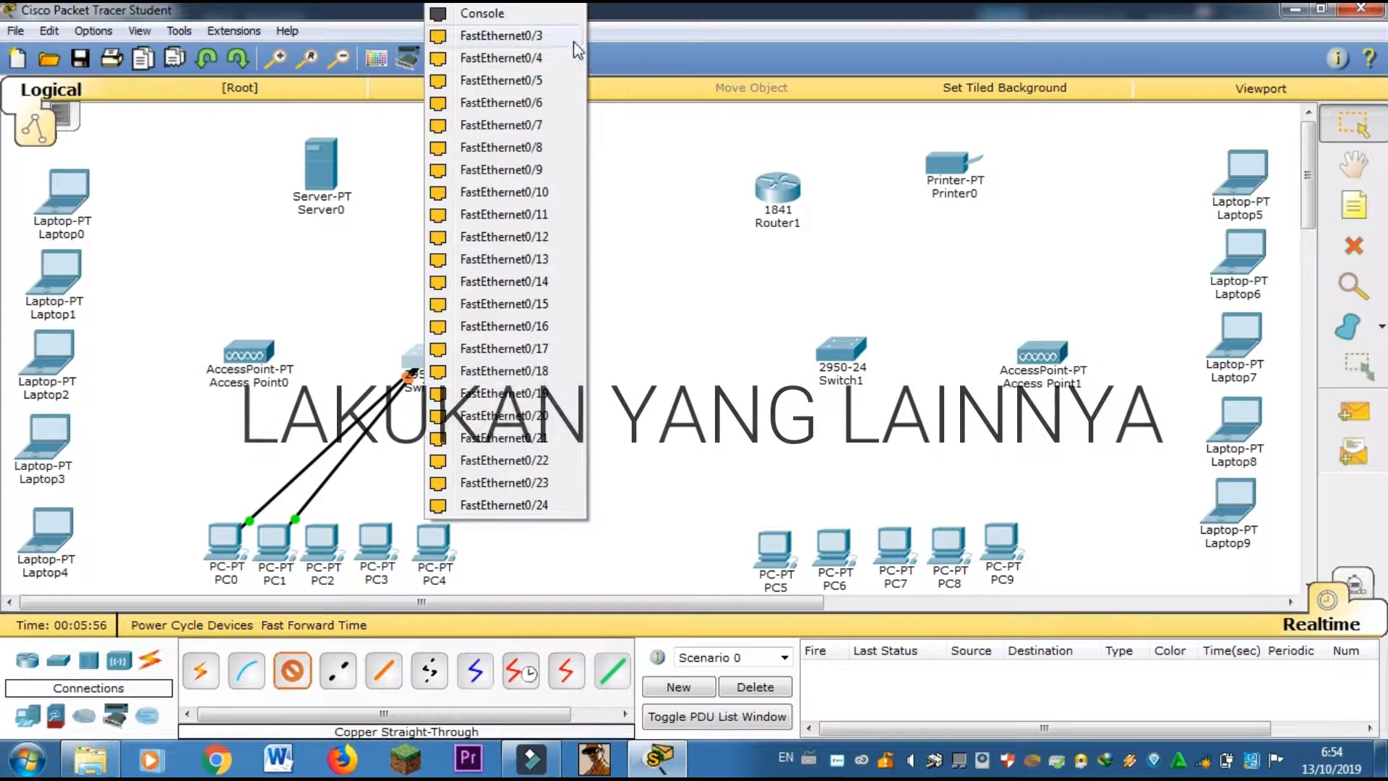
{"action": "left_click", "coordinate": [574, 39]}
{"action": "left_click", "coordinate": [329, 540]}
{"action": "left_click", "coordinate": [367, 575]}
Connect the next free FastEthernet port of Switch0 to PC3 with a copper straight-through cable
{"action": "left_click", "coordinate": [307, 676]}
{"action": "left_click", "coordinate": [425, 355]}
{"action": "left_click", "coordinate": [492, 36]}
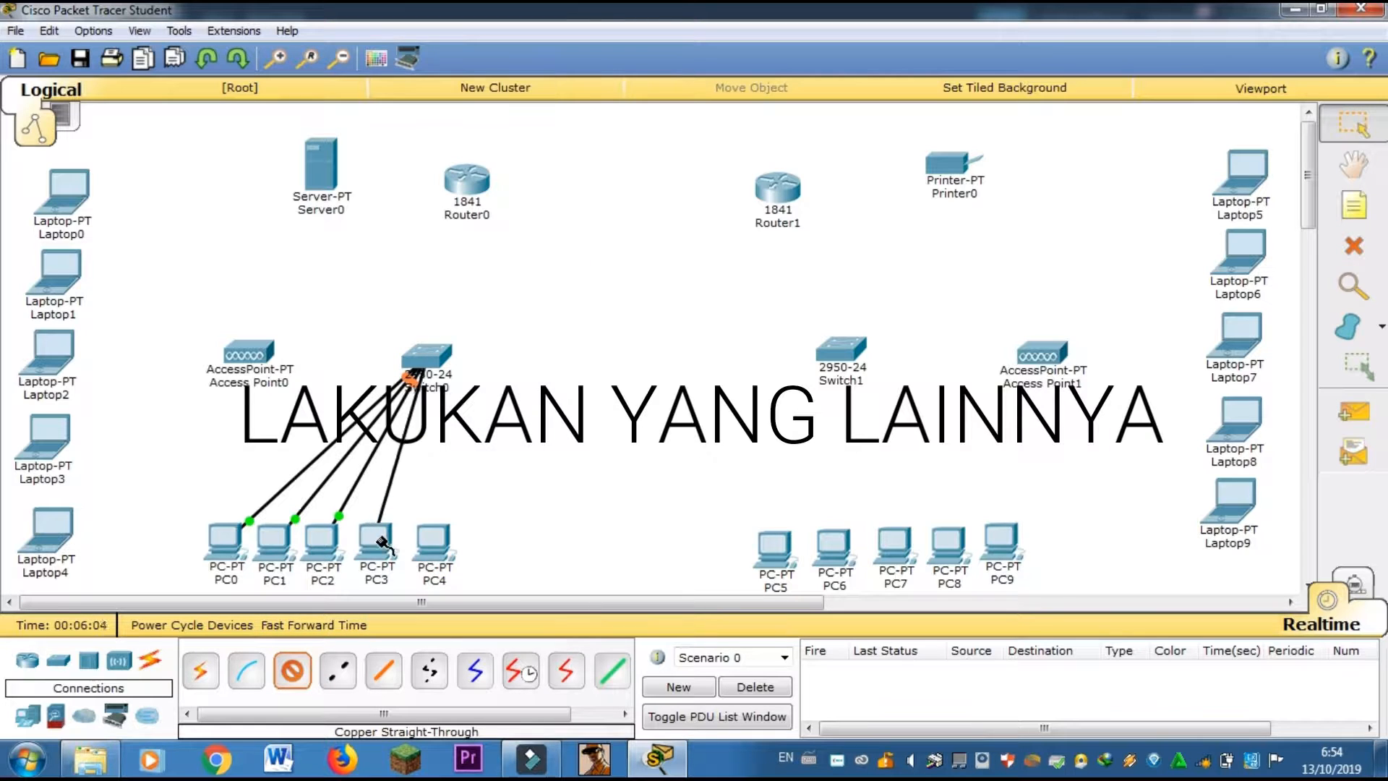
{"action": "left_click", "coordinate": [376, 539]}
{"action": "left_click", "coordinate": [415, 576]}
Connect the next free FastEthernet port of Switch0 to PC4 with a copper straight-through cable
{"action": "left_click", "coordinate": [292, 671]}
{"action": "left_click", "coordinate": [424, 355]}
{"action": "left_click", "coordinate": [495, 36]}
{"action": "left_click", "coordinate": [434, 541]}
{"action": "left_click", "coordinate": [472, 576]}
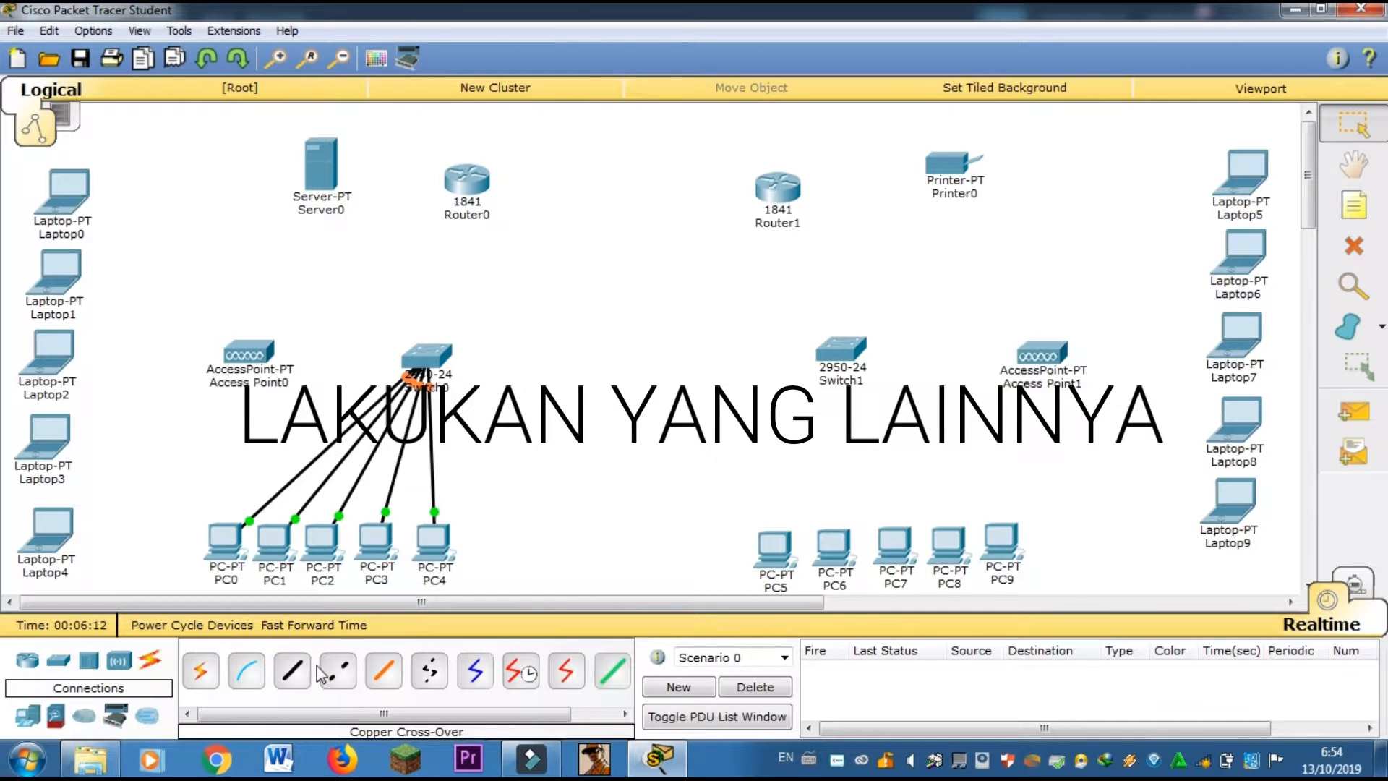
Connect Switch0 to Access Point0 with a copper straight-through cable
{"action": "left_click", "coordinate": [295, 672]}
{"action": "left_click", "coordinate": [424, 355]}
{"action": "left_click", "coordinate": [492, 37]}
{"action": "left_click", "coordinate": [256, 357]}
Connect Switch0 to Server0 with a copper straight-through cable
{"action": "left_click", "coordinate": [292, 671]}
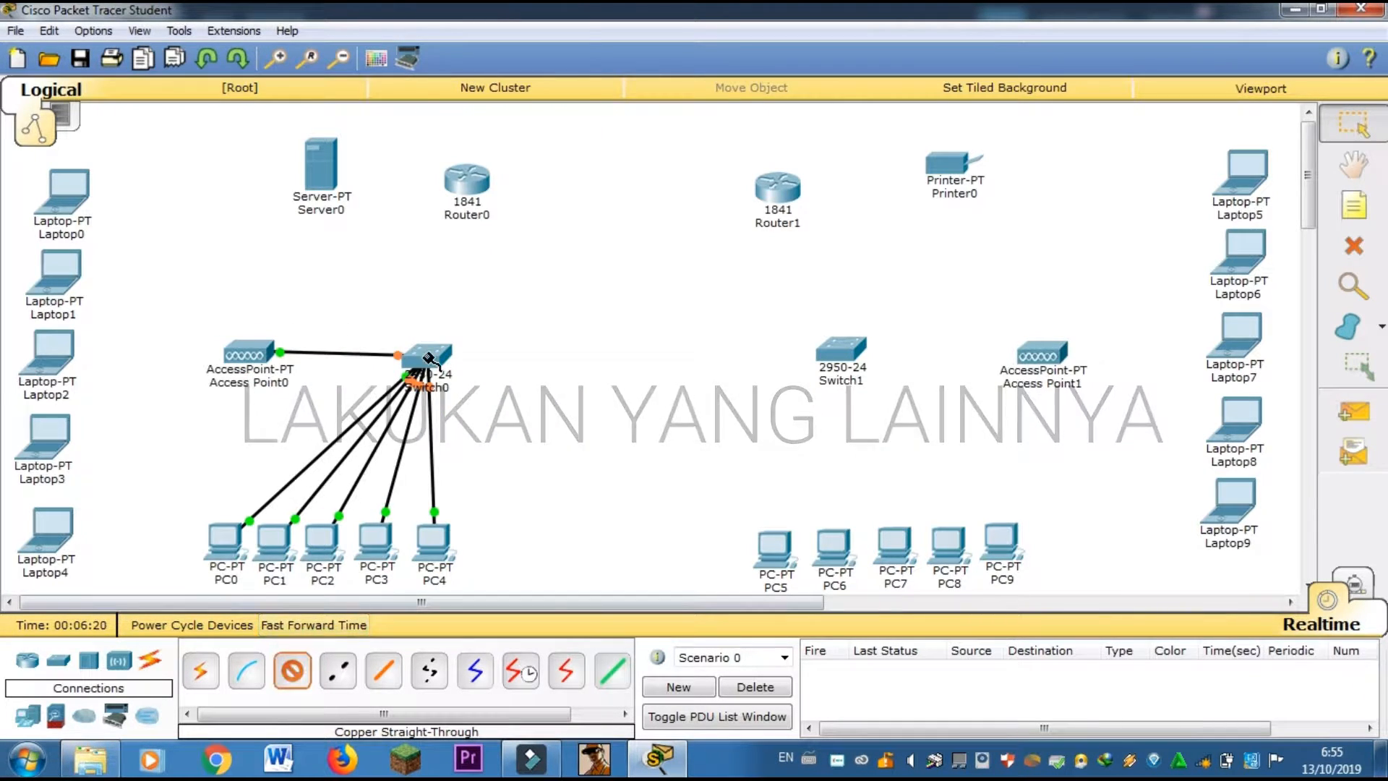
{"action": "left_click", "coordinate": [425, 356]}
{"action": "left_click", "coordinate": [492, 38]}
{"action": "left_click", "coordinate": [329, 173]}
Connect Switch0 to Router0 with a copper straight-through cable
{"action": "left_click", "coordinate": [292, 671]}
{"action": "left_click", "coordinate": [425, 355]}
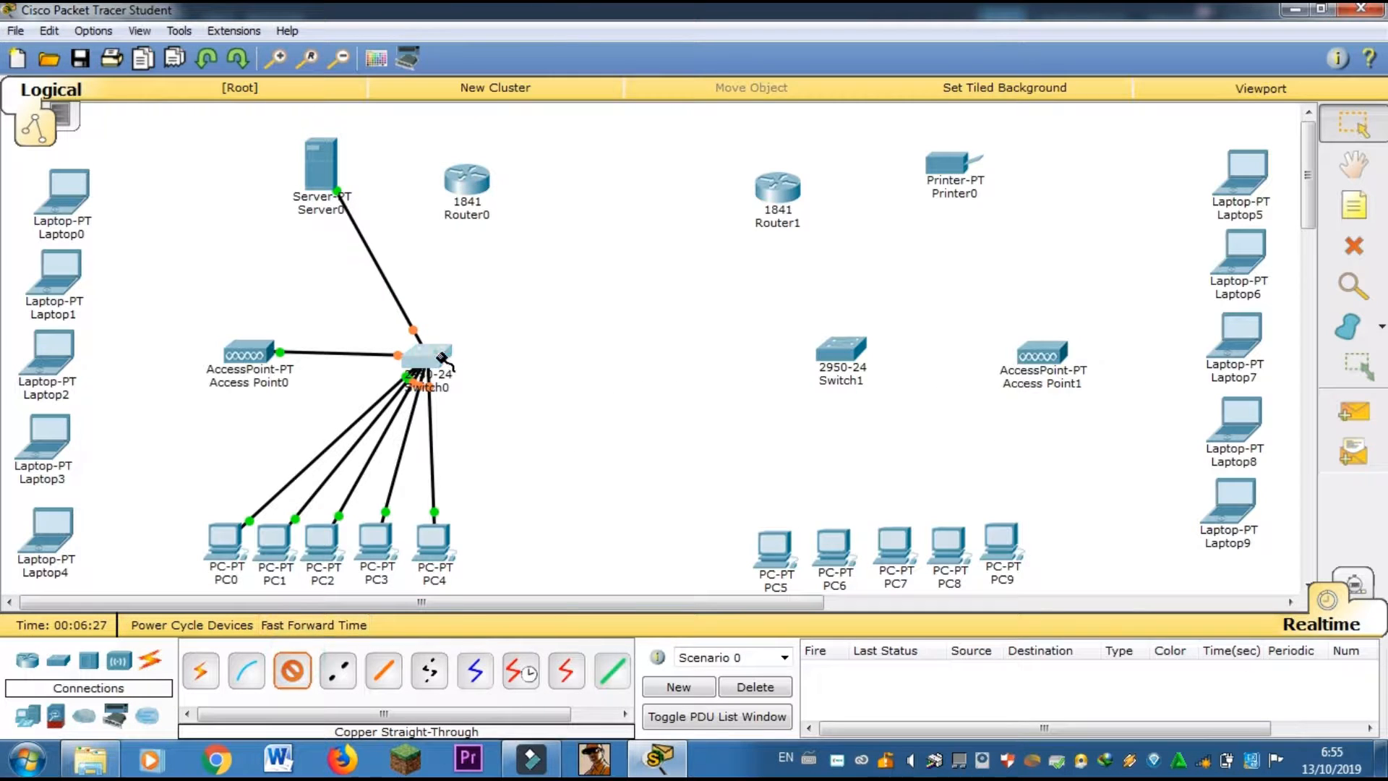
{"action": "left_click", "coordinate": [587, 396]}
{"action": "left_click", "coordinate": [472, 180]}
{"action": "left_click", "coordinate": [526, 232]}
Connect Switch1 to the FastEthernet0 port of PC5 with a copper straight-through cable
{"action": "left_click", "coordinate": [292, 671]}
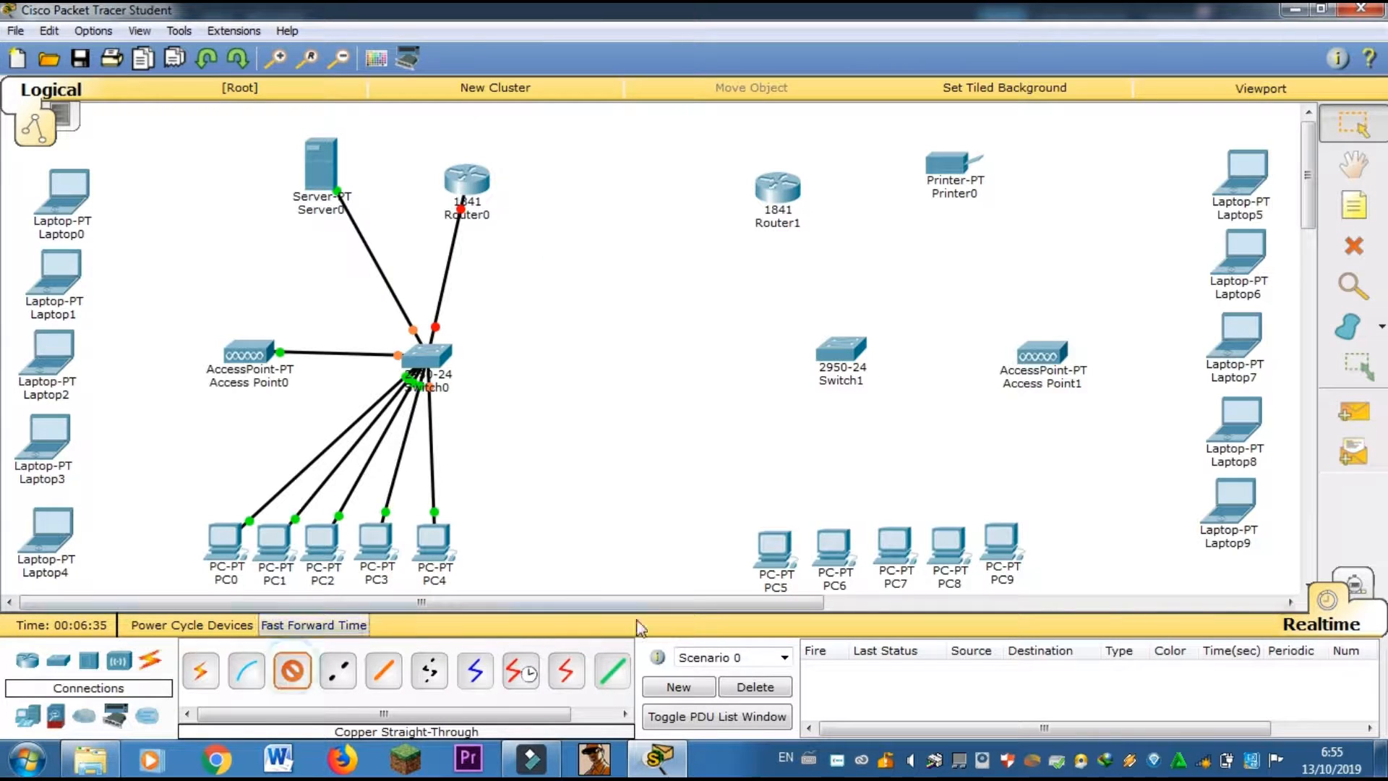
{"action": "left_click", "coordinate": [778, 543]}
{"action": "left_click", "coordinate": [845, 352]}
{"action": "left_click", "coordinate": [992, 37]}
{"action": "left_click", "coordinate": [782, 541]}
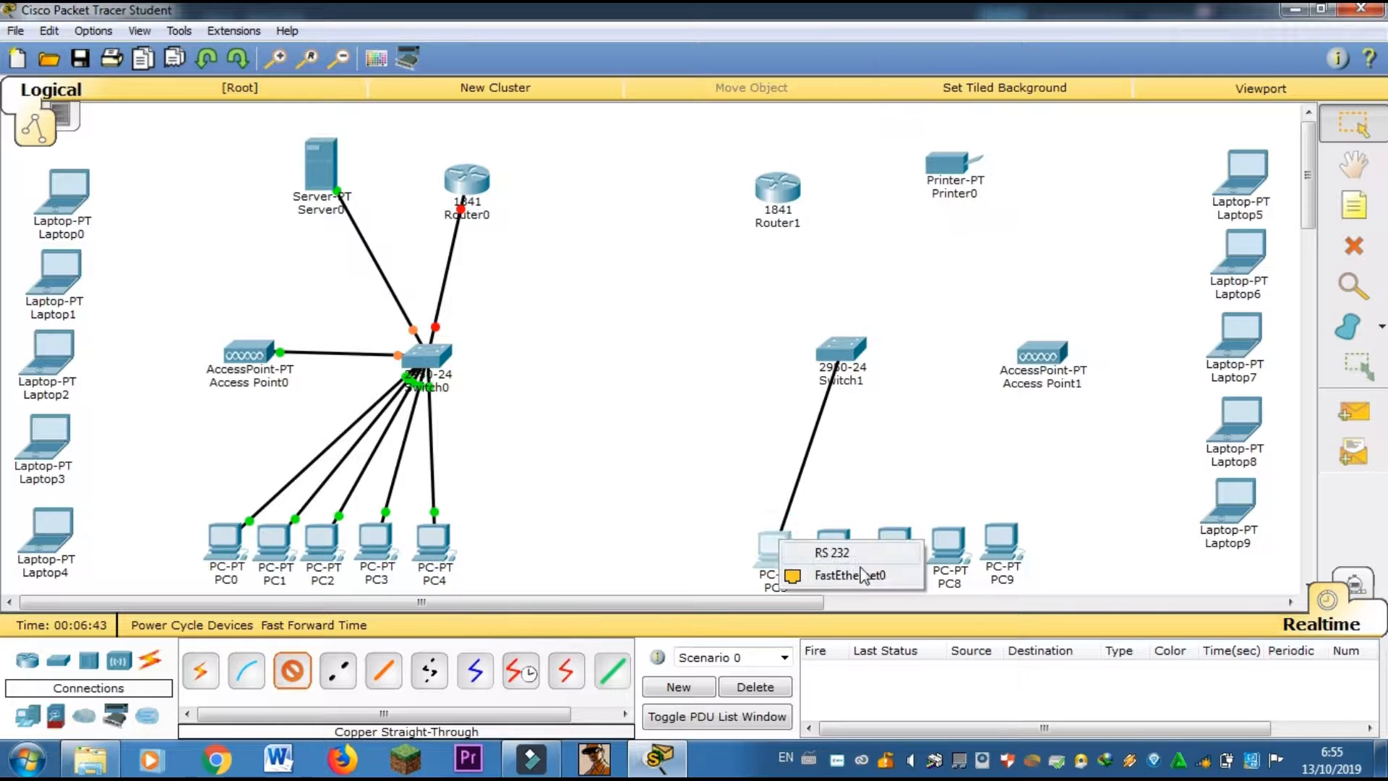
{"action": "left_click", "coordinate": [864, 577]}
Connect the next free FastEthernet port of Switch1 to PC6 with a copper straight-through cable
{"action": "left_click", "coordinate": [292, 671]}
{"action": "left_click", "coordinate": [843, 353]}
{"action": "left_click", "coordinate": [966, 39]}
{"action": "left_click", "coordinate": [843, 556]}
{"action": "left_click", "coordinate": [893, 590]}
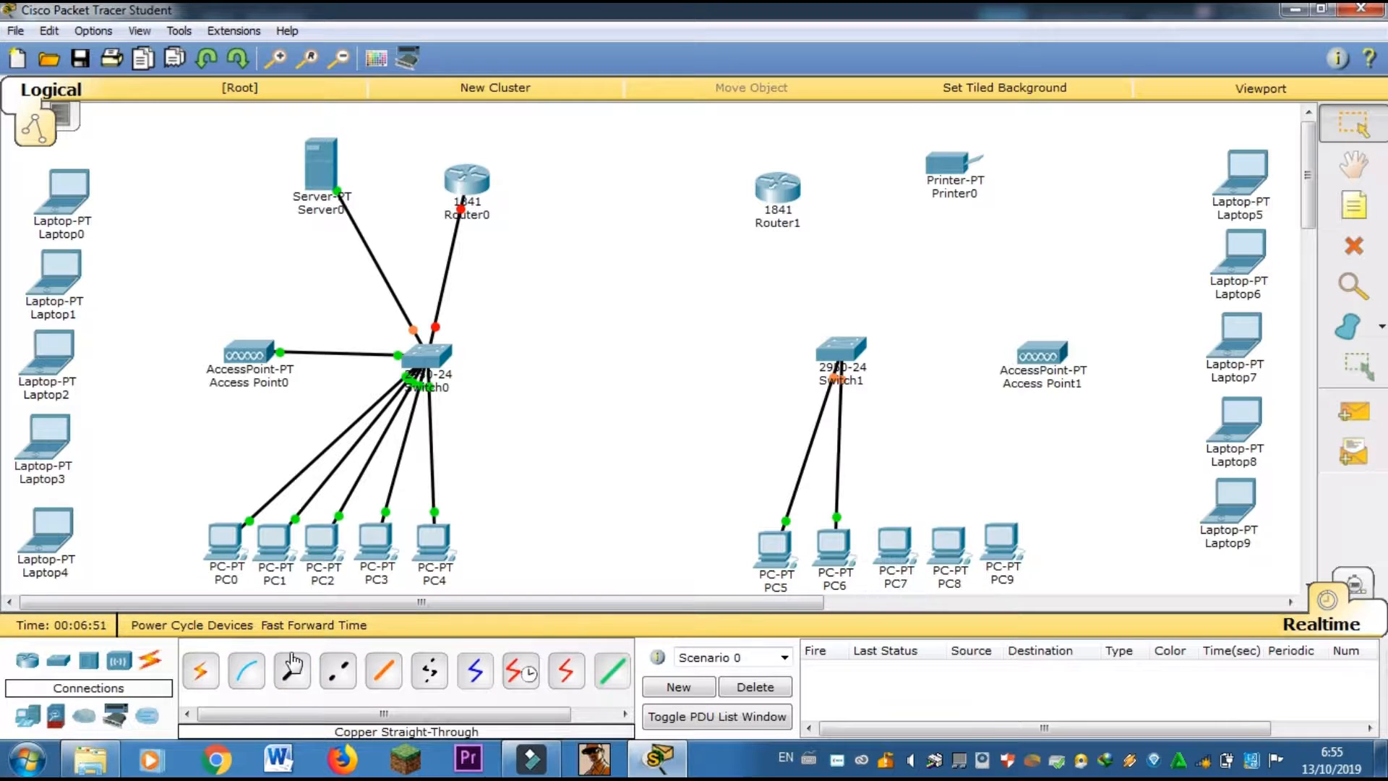
Connect the next free FastEthernet port of Switch1 to PC7 with a copper straight-through cable
{"action": "left_click", "coordinate": [292, 671]}
{"action": "left_click", "coordinate": [843, 353]}
{"action": "left_click", "coordinate": [940, 39]}
{"action": "left_click", "coordinate": [900, 587]}
{"action": "left_click", "coordinate": [915, 579]}
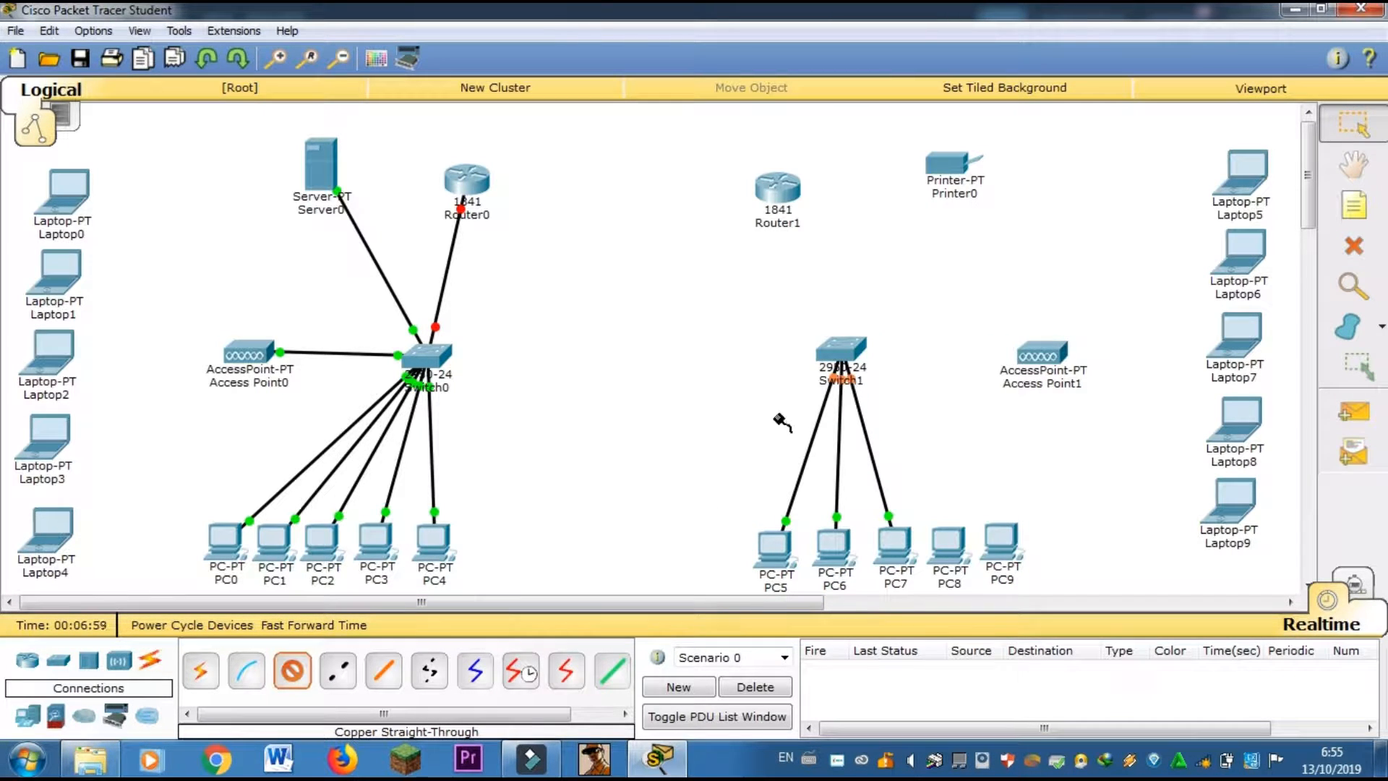
Connect the next free FastEthernet port of Switch1 to PC8 with a copper straight-through cable
{"action": "left_click", "coordinate": [857, 352]}
{"action": "left_click", "coordinate": [940, 37]}
{"action": "left_click", "coordinate": [949, 542]}
{"action": "left_click", "coordinate": [1005, 574]}
Connect the next free FastEthernet port of Switch1 to PC9 with a copper straight-through cable
{"action": "left_click", "coordinate": [292, 671]}
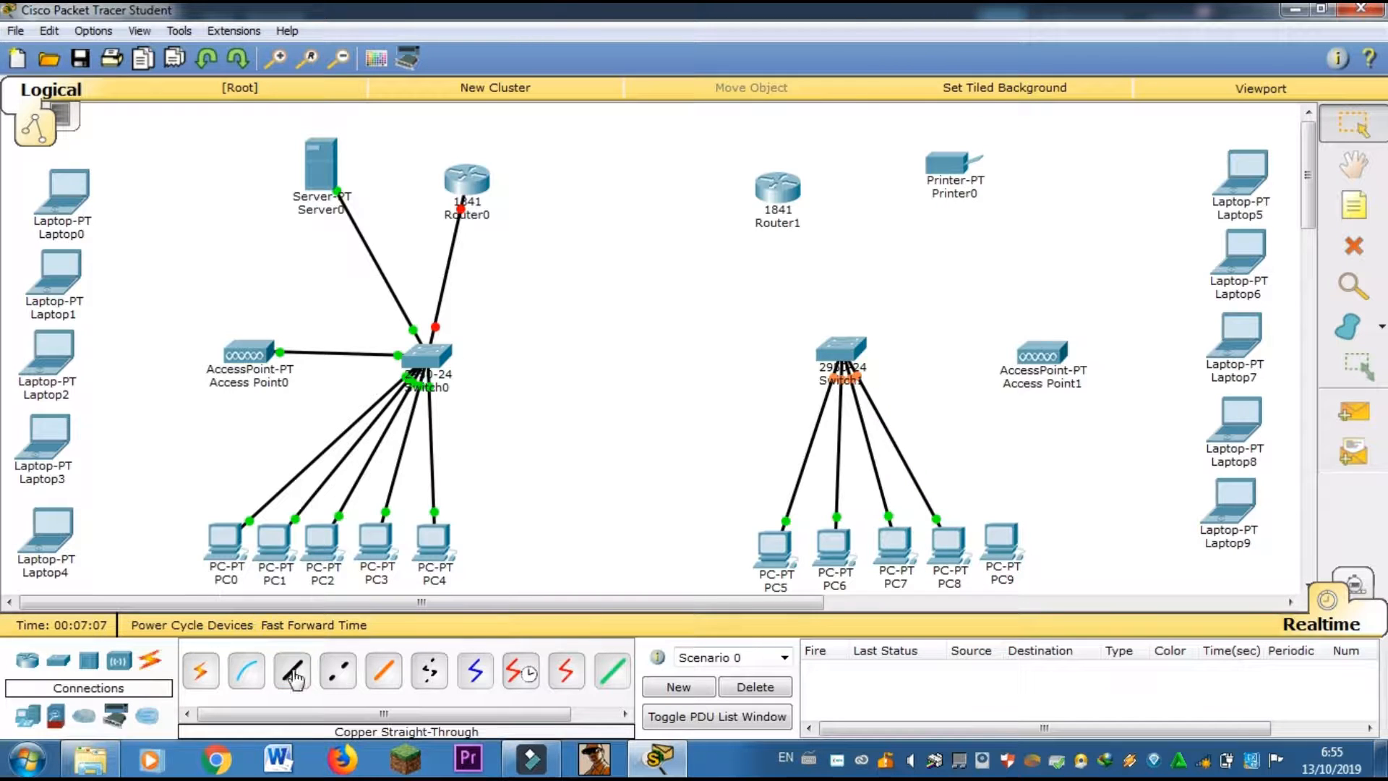
{"action": "left_click", "coordinate": [857, 351]}
{"action": "left_click", "coordinate": [1007, 40]}
{"action": "left_click", "coordinate": [1001, 544]}
Connect Switch1 to Access Point1 with a copper straight-through cable
{"action": "left_click", "coordinate": [293, 671]}
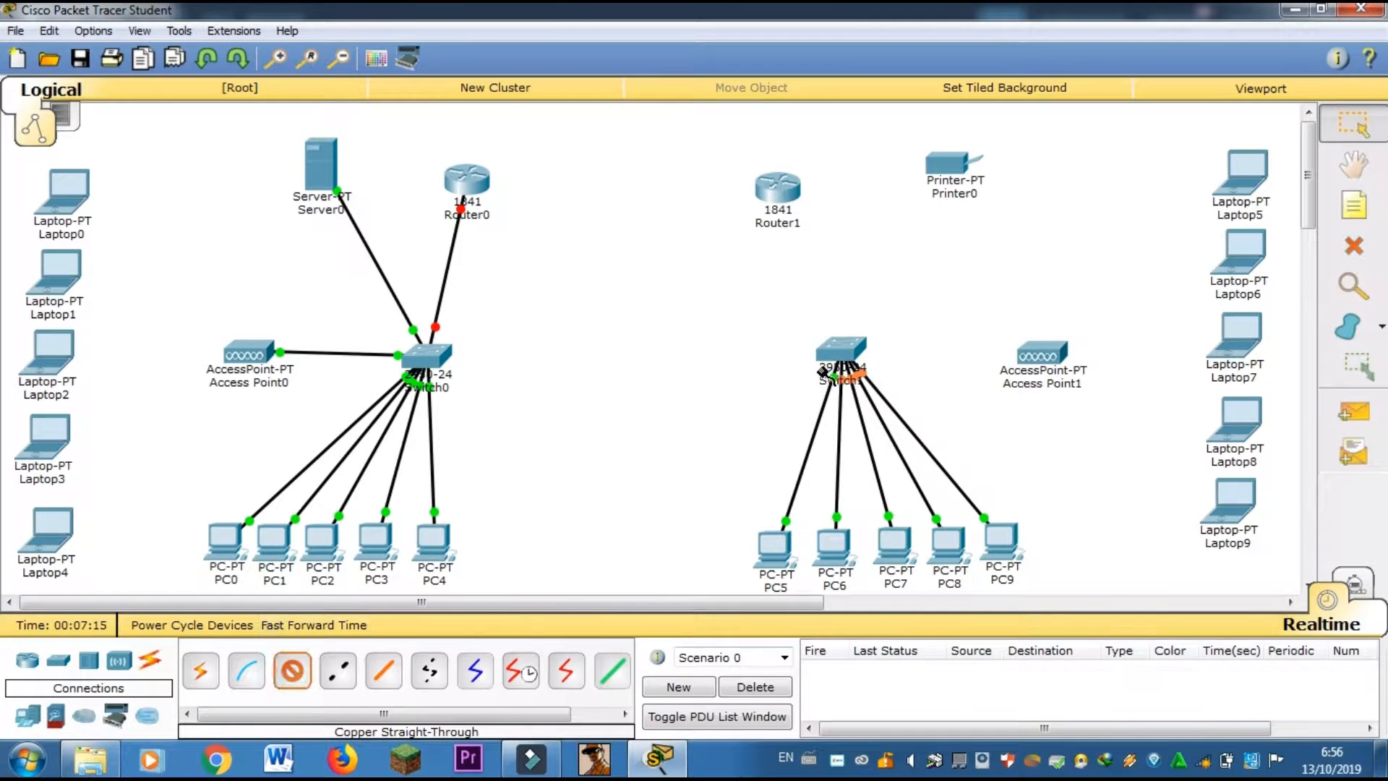
{"action": "left_click", "coordinate": [840, 354]}
{"action": "left_click", "coordinate": [984, 40]}
{"action": "left_click", "coordinate": [1041, 354]}
Connect Switch1 to Printer0 and to Router1 with copper straight-through cables
{"action": "left_click", "coordinate": [293, 671]}
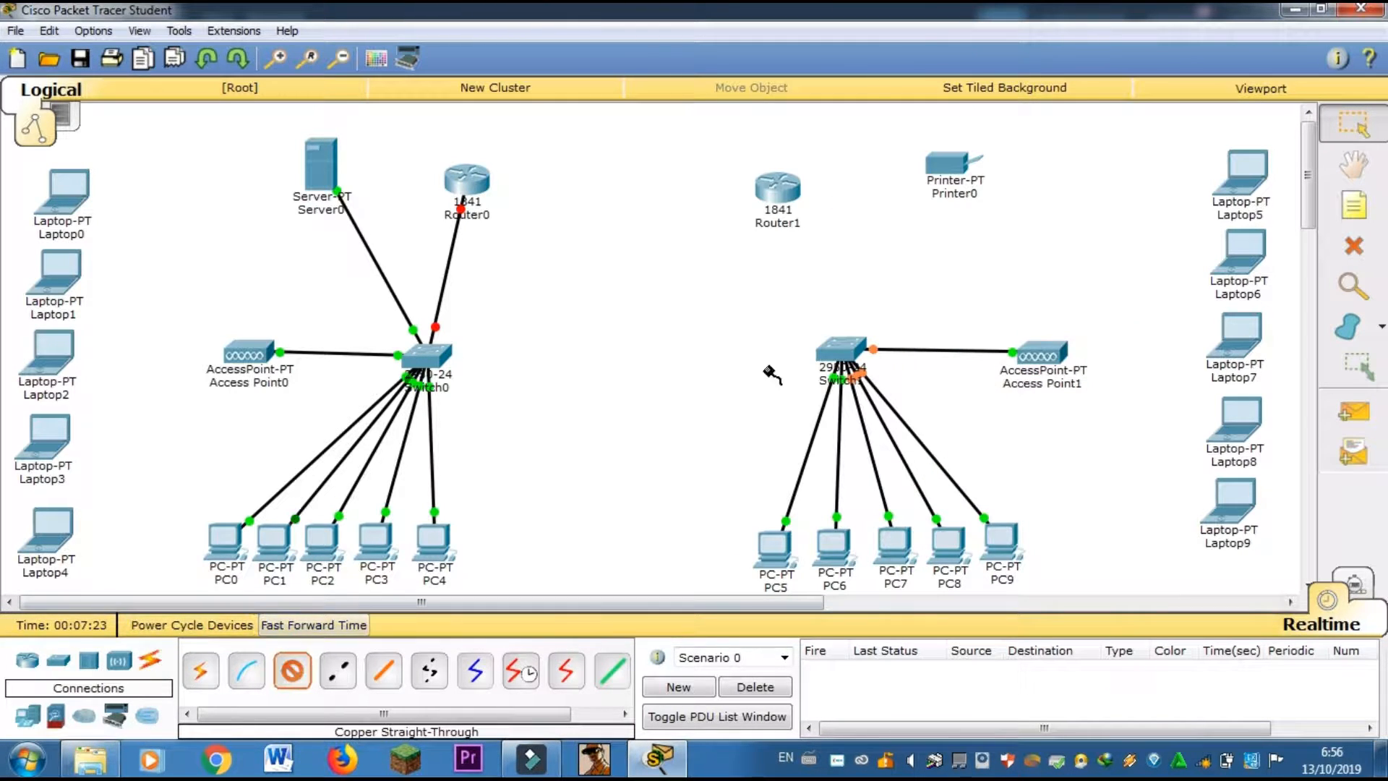
{"action": "left_click", "coordinate": [842, 352]}
{"action": "left_click", "coordinate": [972, 384]}
{"action": "left_click", "coordinate": [951, 163]}
{"action": "left_click", "coordinate": [962, 174]}
{"action": "left_click", "coordinate": [292, 671]}
{"action": "left_click", "coordinate": [840, 352]}
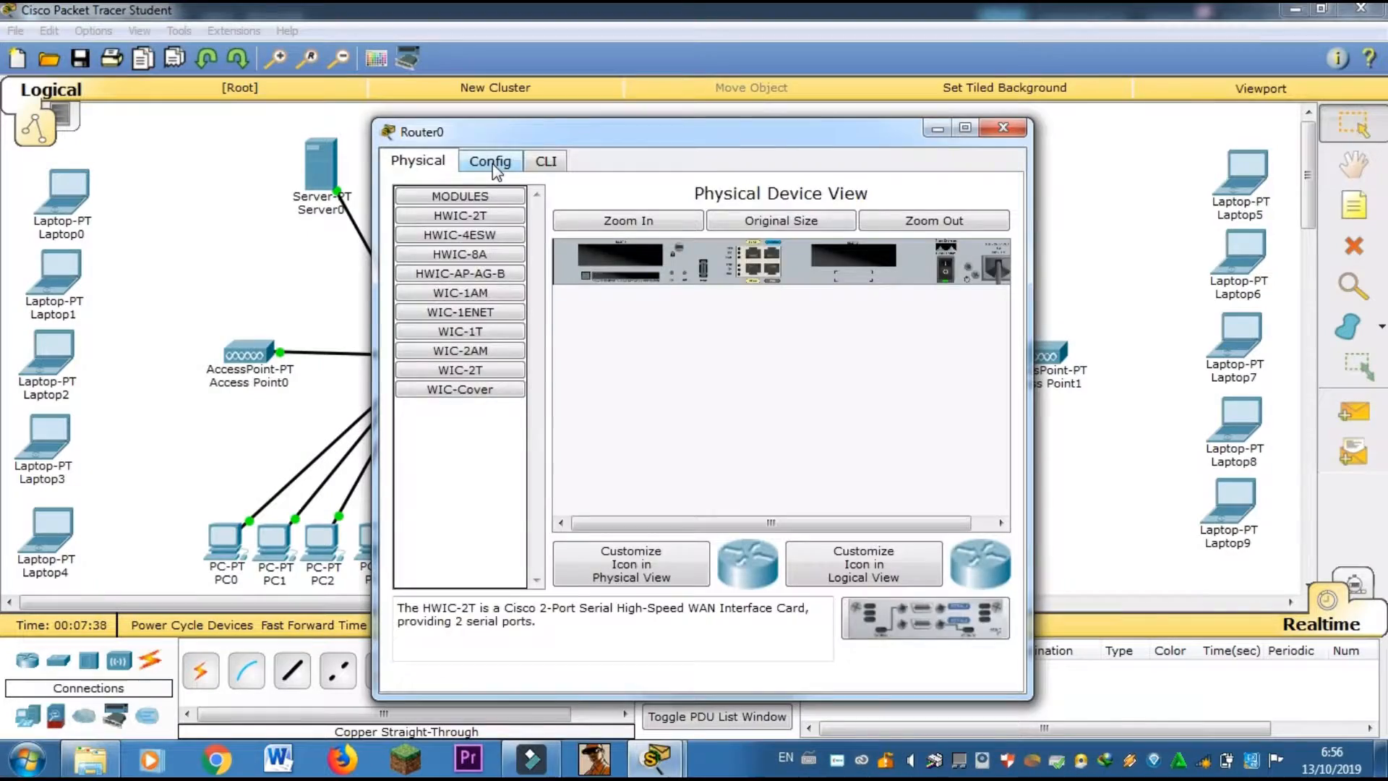
Turn on Router0's FastEthernet0/0 port and give it IP address 192.168.1.1 with subnet mask 255.255.255.0
{"action": "left_click", "coordinate": [491, 162]}
{"action": "left_click", "coordinate": [454, 370]}
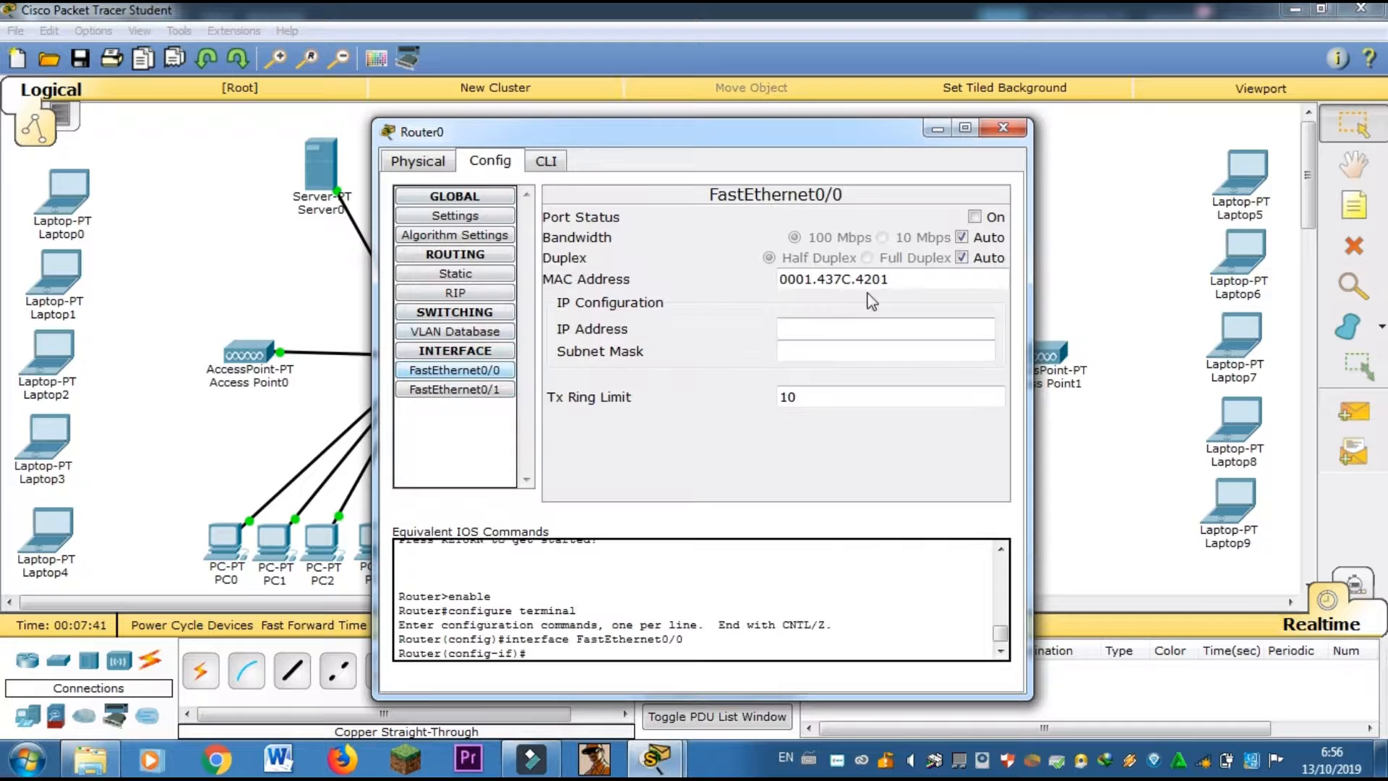
{"action": "left_click", "coordinate": [974, 217]}
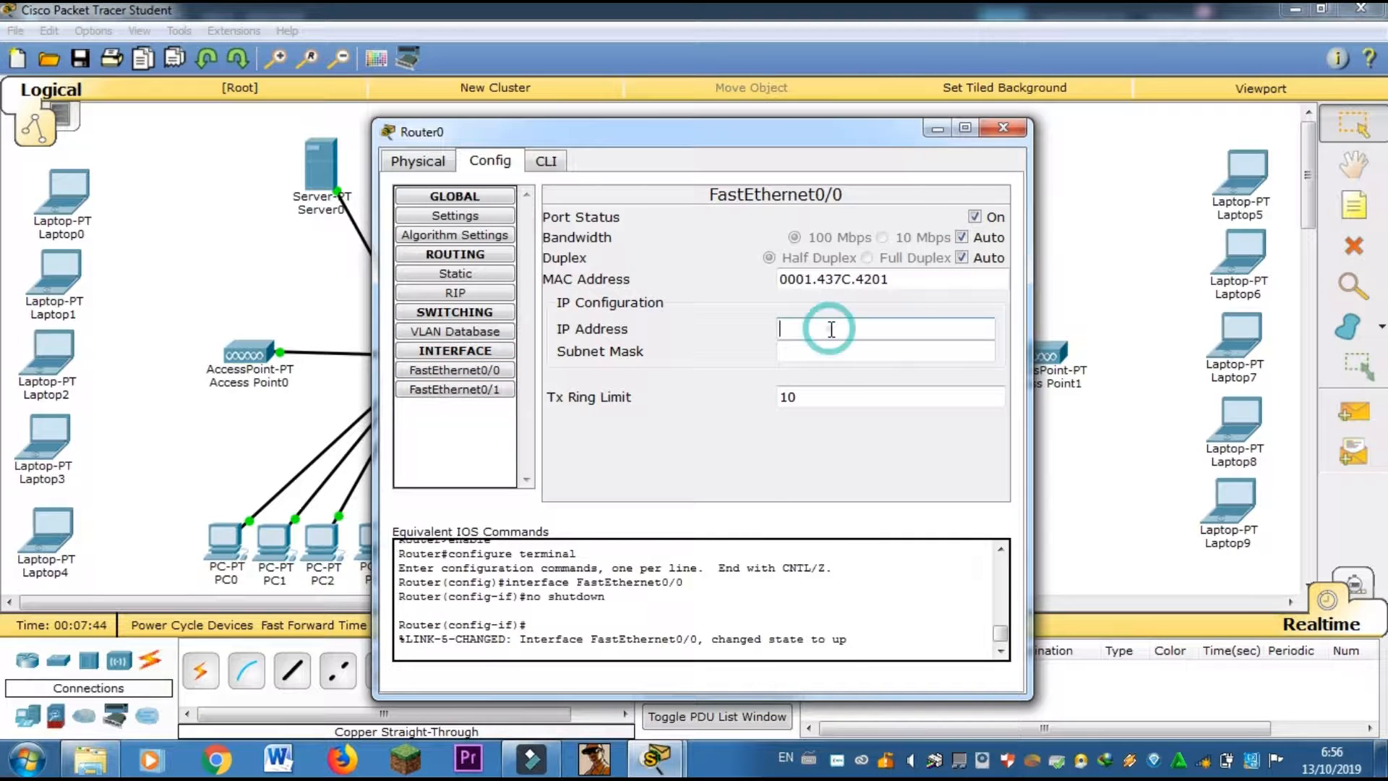
{"action": "type", "text": "192."}
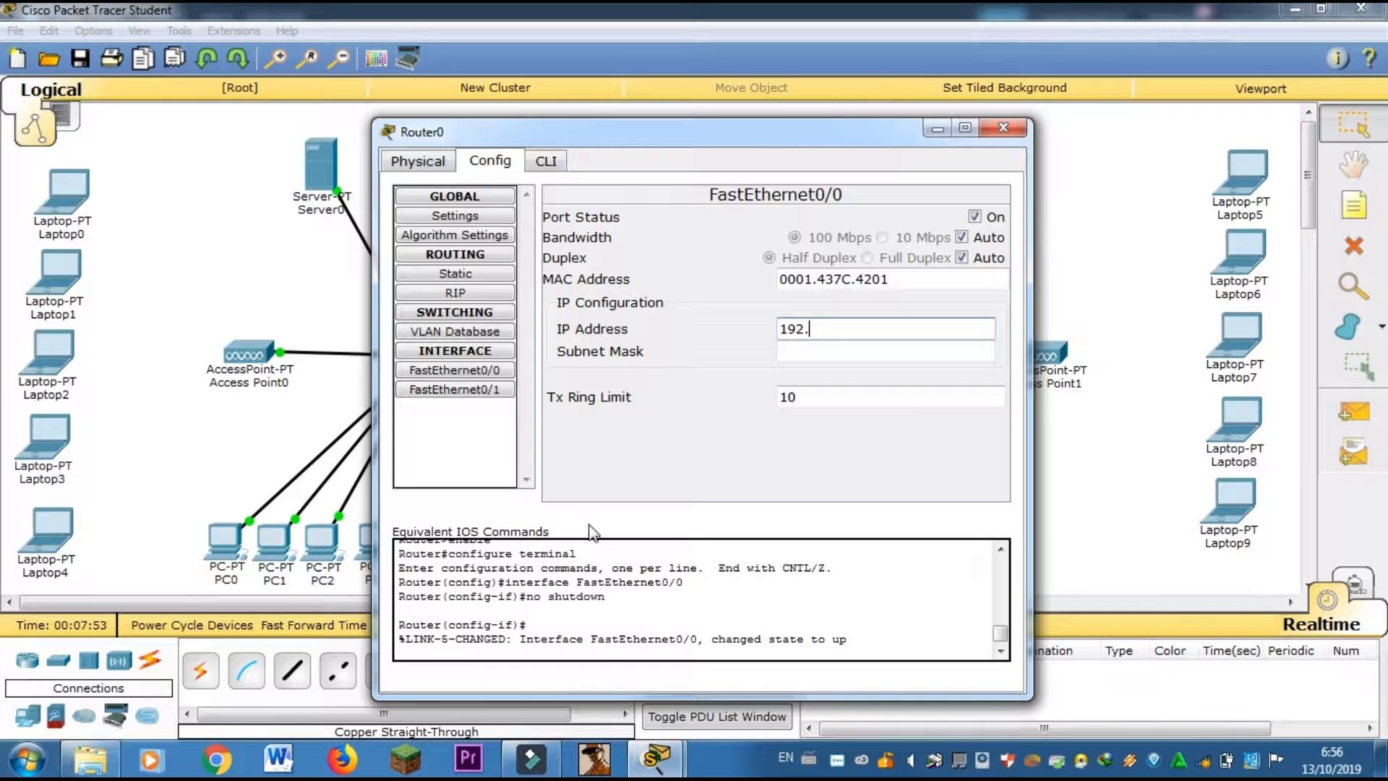
{"action": "type", "text": "16"}
{"action": "type", "text": "8.1.1"}
{"action": "key", "text": "Tab"}
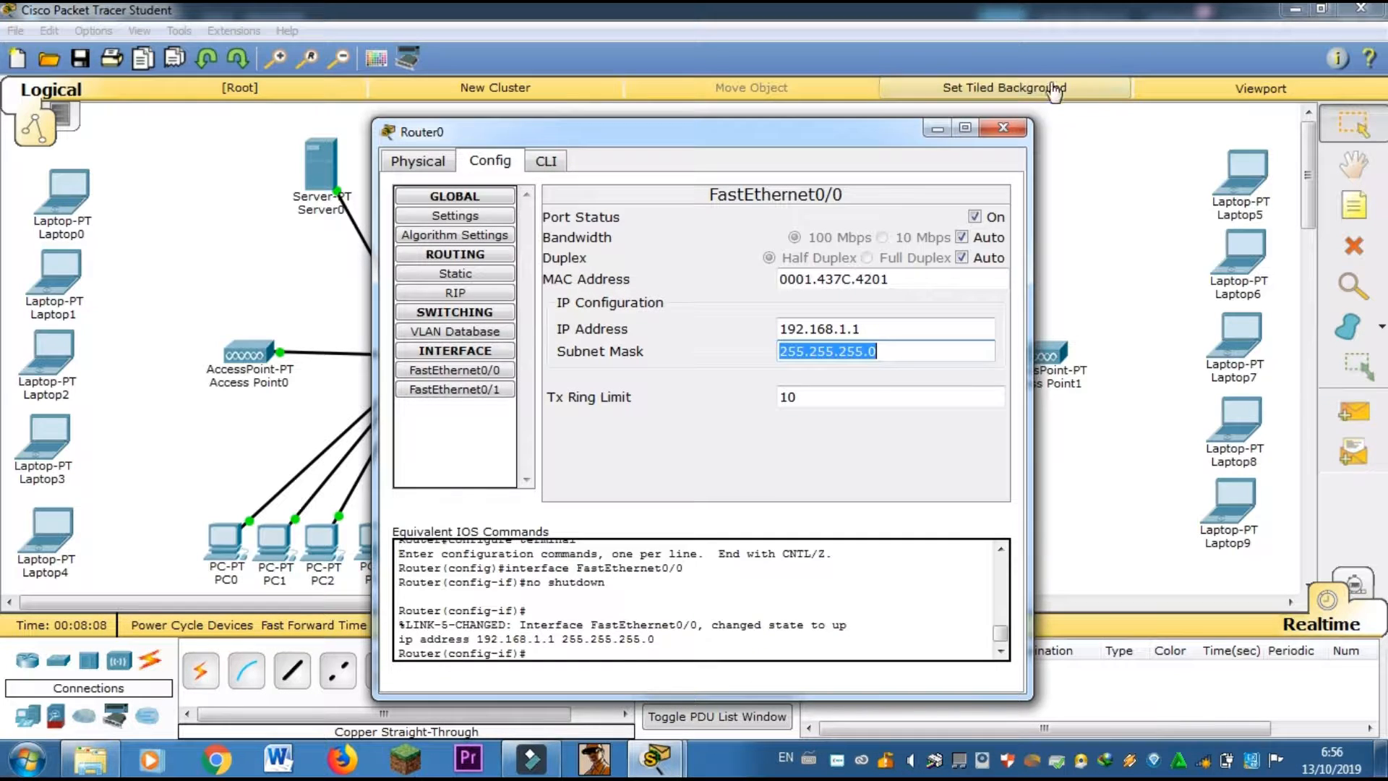
{"action": "left_click", "coordinate": [1003, 127]}
Turn on the FastEthernet0/1 port of Router0 and close its configuration
{"action": "left_click", "coordinate": [479, 188]}
{"action": "left_click", "coordinate": [466, 389]}
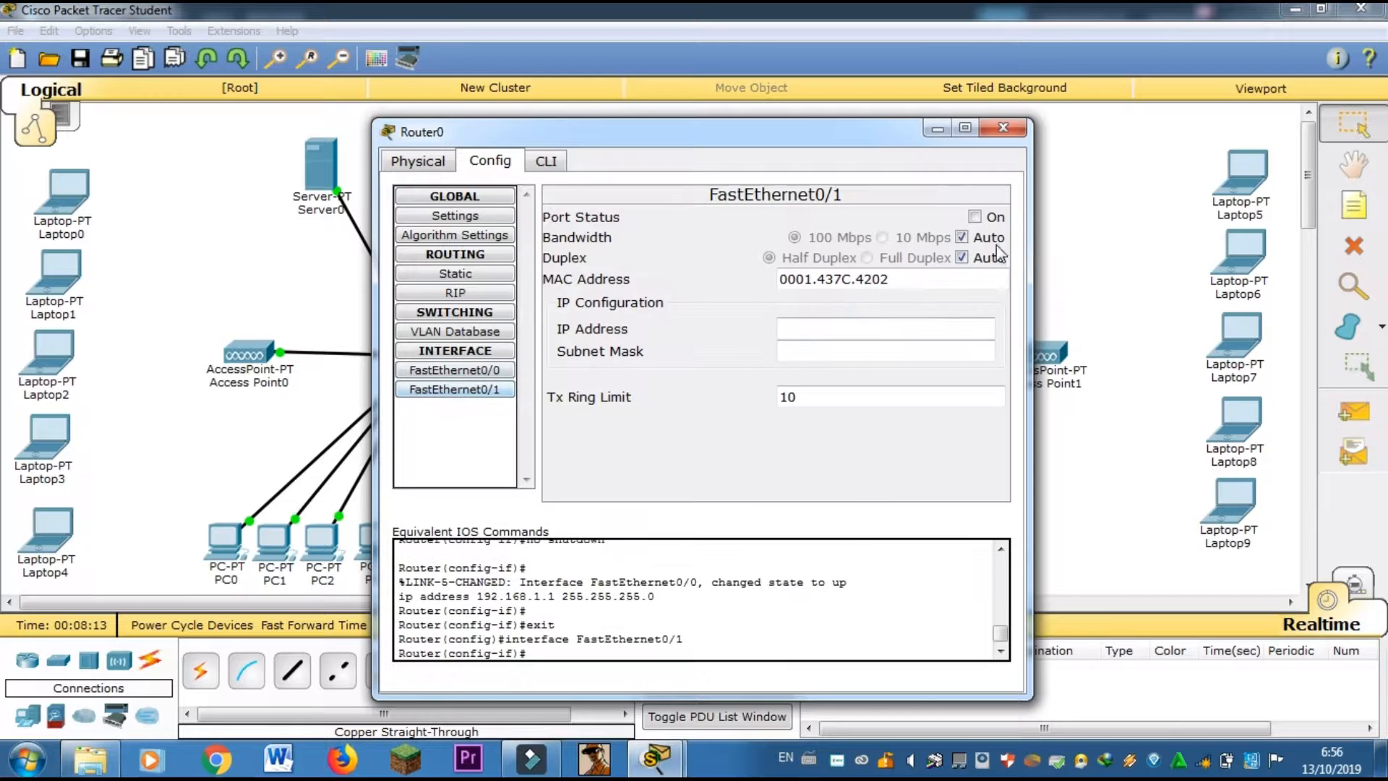
{"action": "left_click", "coordinate": [975, 217]}
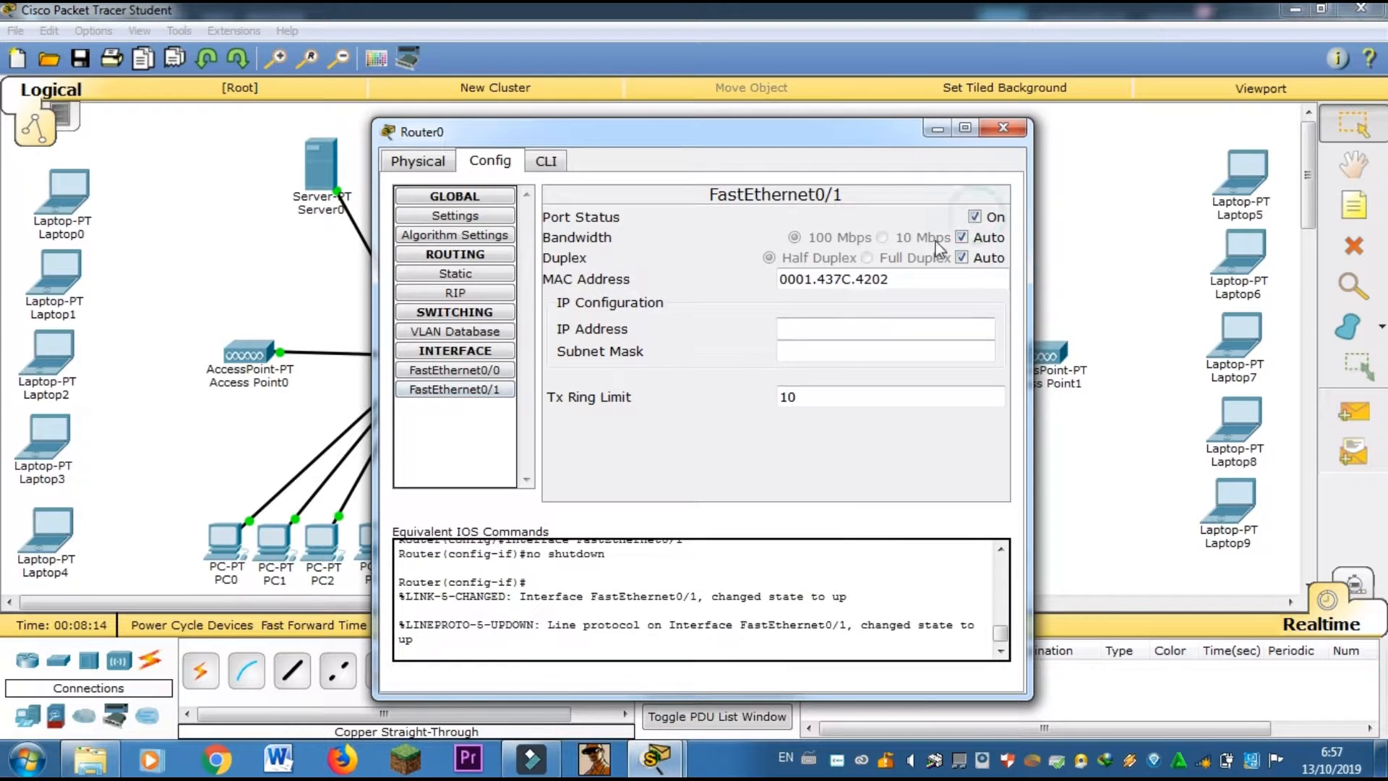
{"action": "left_click", "coordinate": [1003, 127]}
Turn on Router1's FastEthernet0/0 port and give it IP address 192.168.1.1 with subnet mask 255.255.255.0
{"action": "left_click", "coordinate": [773, 189]}
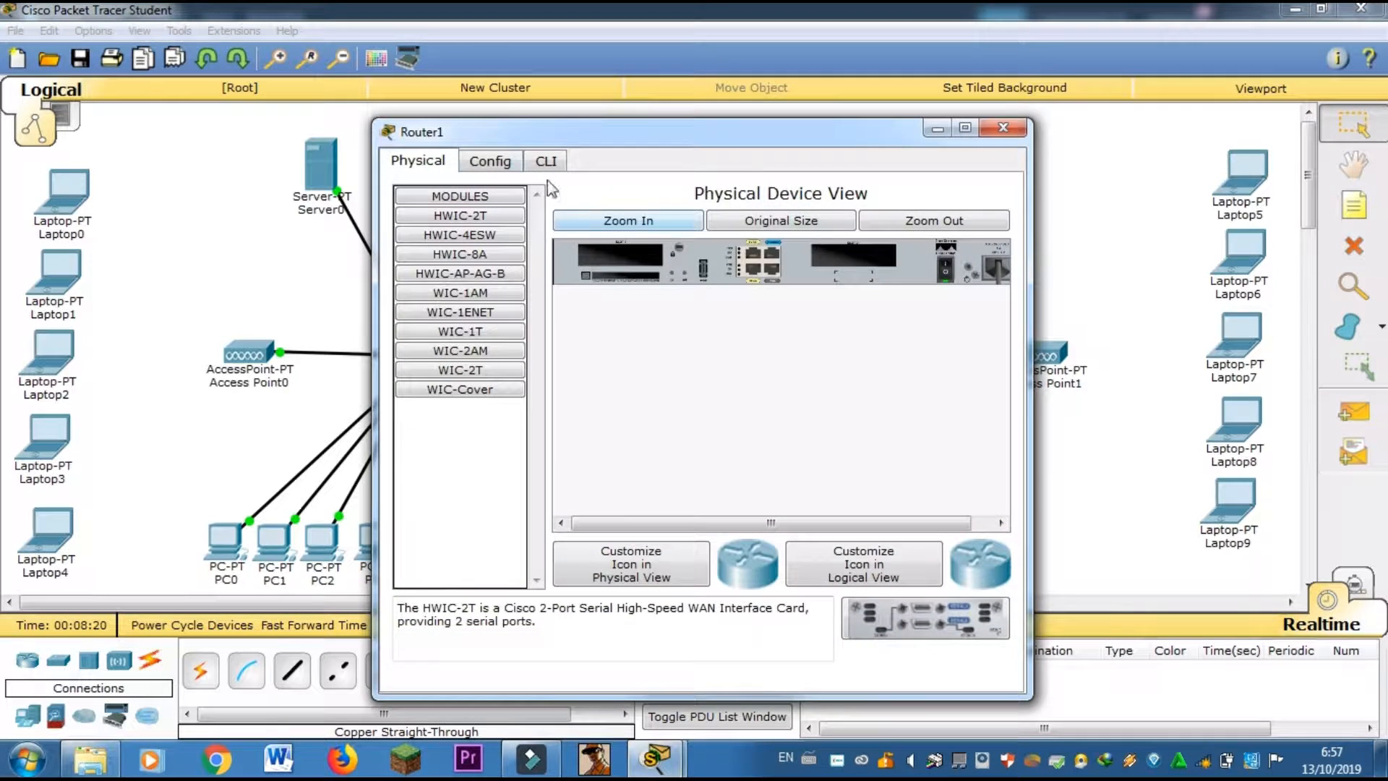
{"action": "left_click", "coordinate": [490, 161]}
{"action": "left_click", "coordinate": [481, 372]}
{"action": "left_click", "coordinate": [975, 217]}
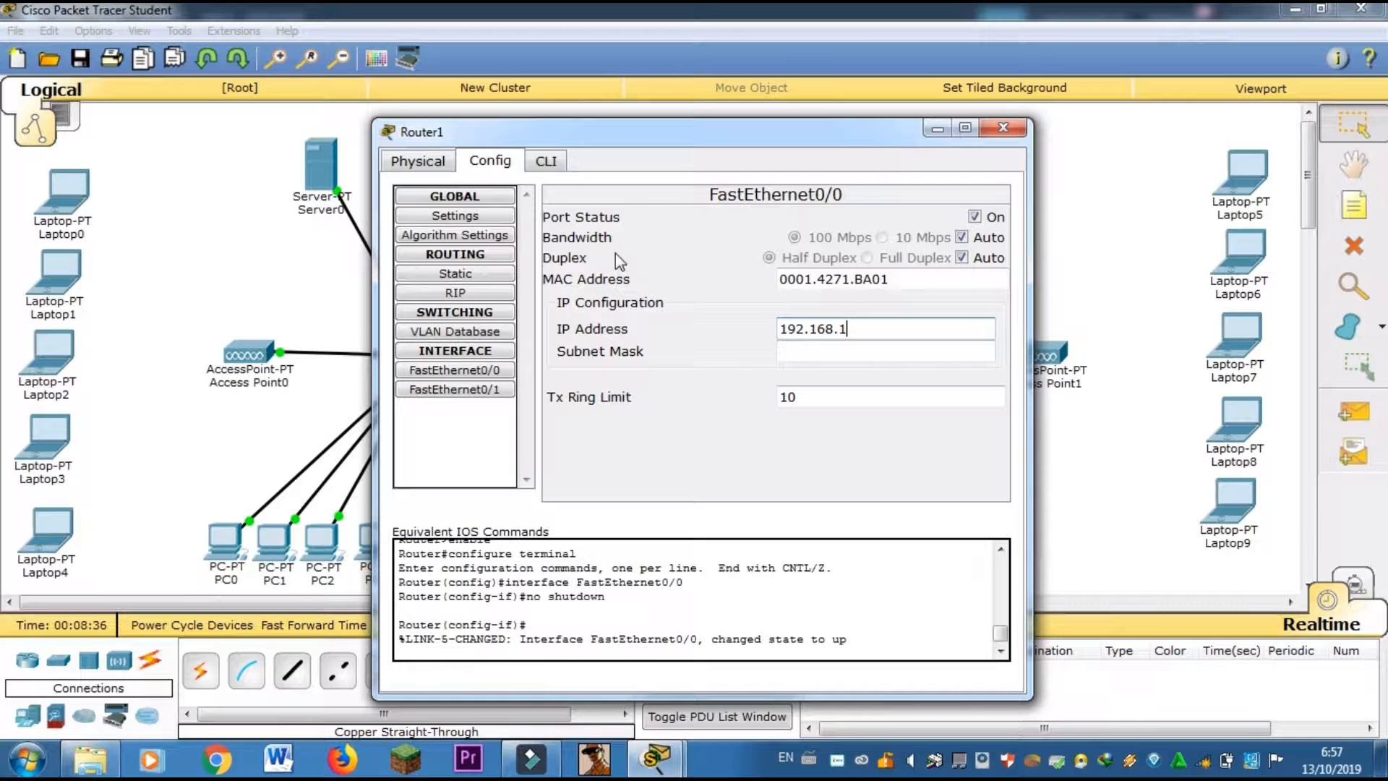
{"action": "type", "text": ".1"}
{"action": "key", "text": "Tab"}
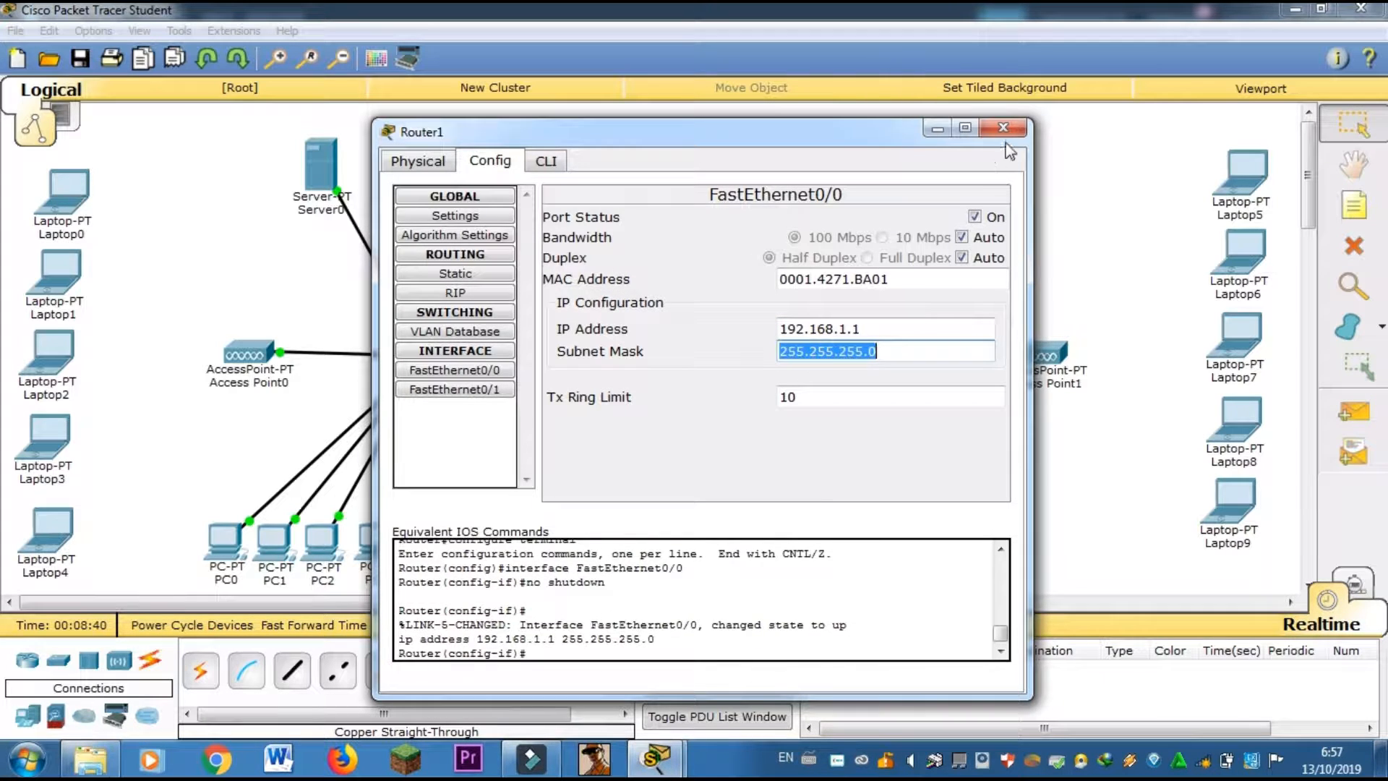
Turn on the FastEthernet0/1 port of Router1 and close its configuration
{"action": "left_click", "coordinate": [433, 390]}
{"action": "left_click", "coordinate": [974, 217]}
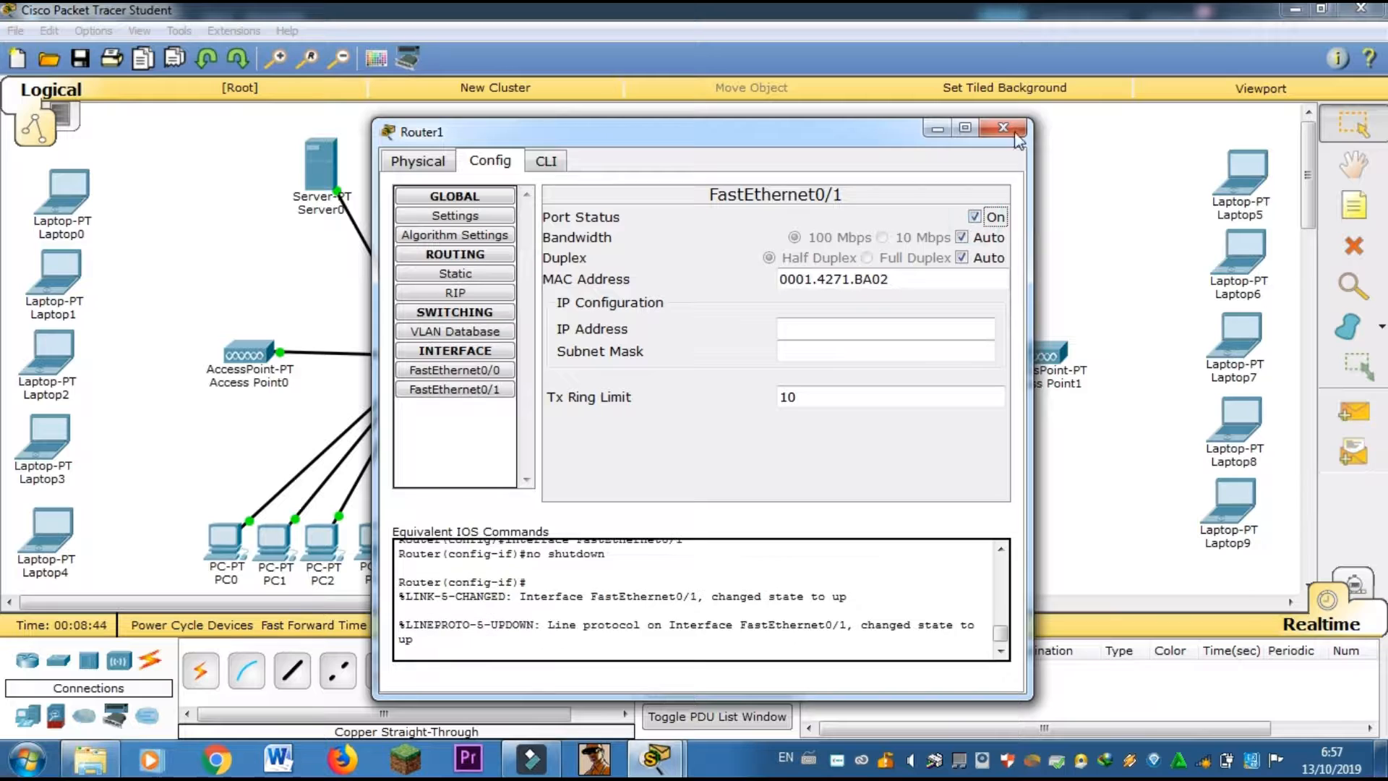
{"action": "left_click", "coordinate": [1003, 127]}
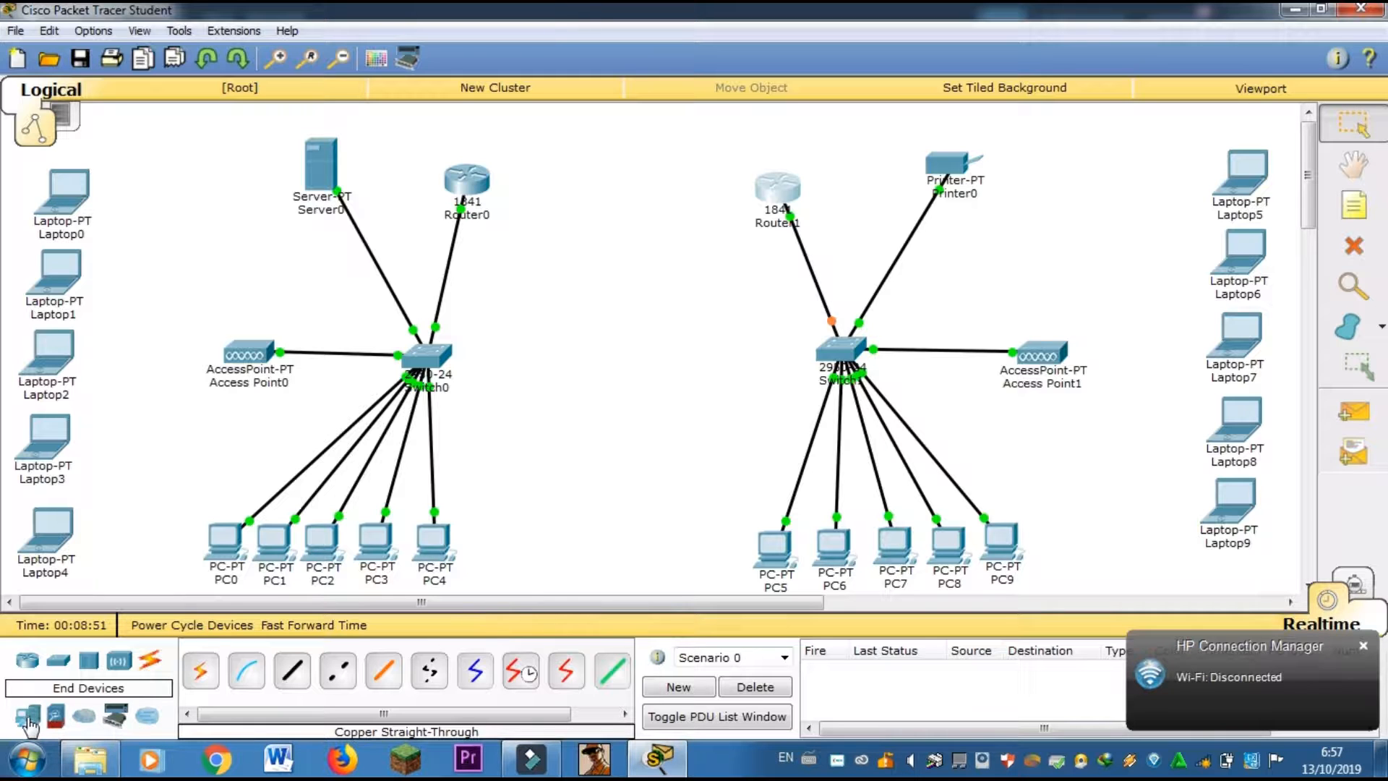
Power off Laptop0 and remove its wired network module
{"action": "left_click", "coordinate": [76, 207]}
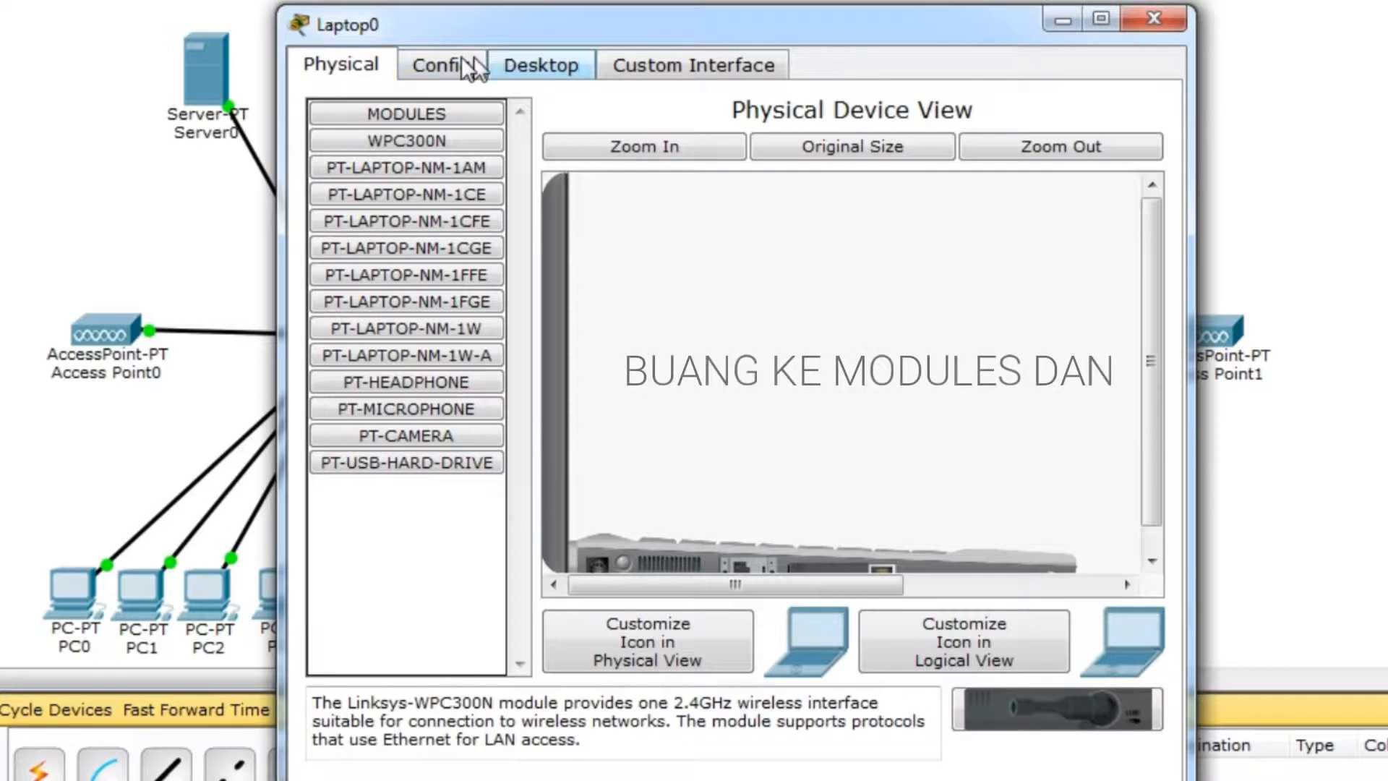
{"action": "scroll", "coordinate": [637, 362], "scroll_direction": "down", "scroll_amount": 1}
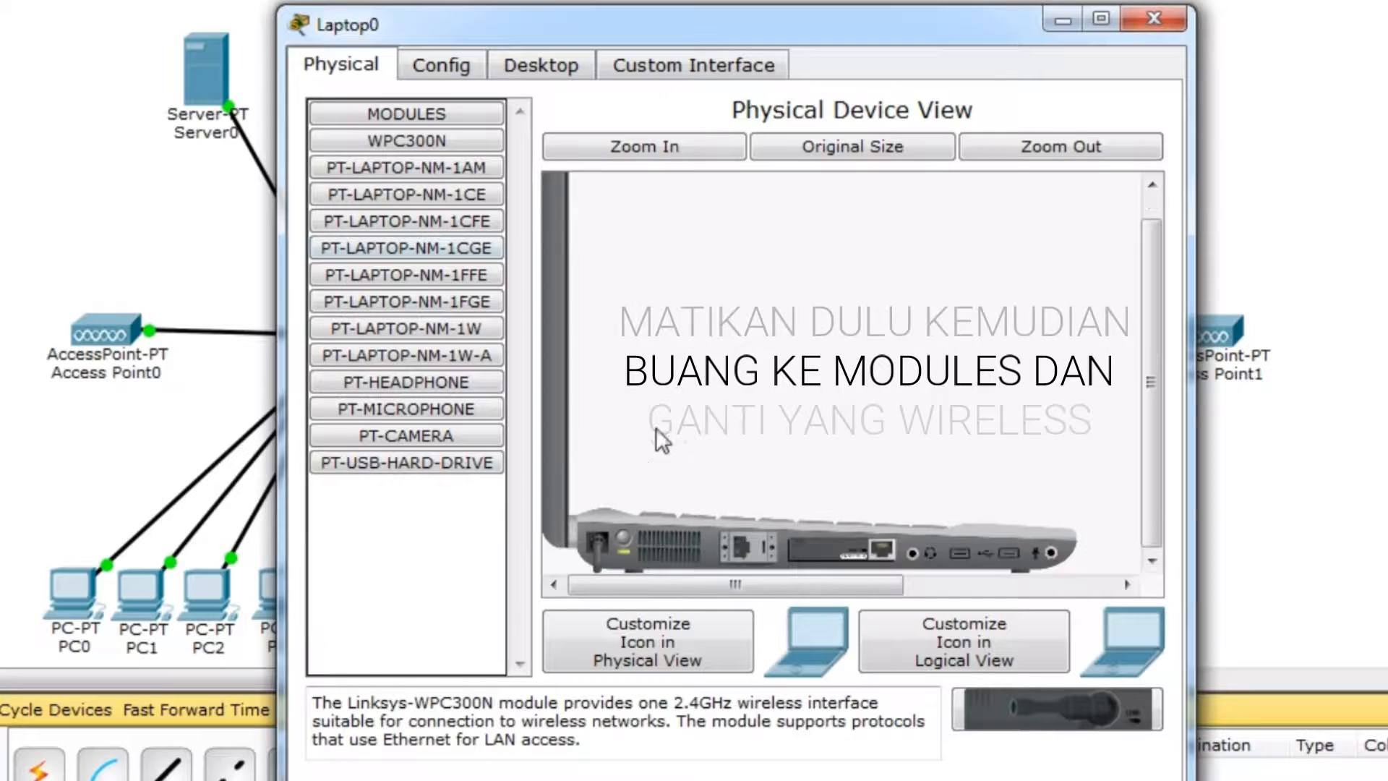
{"action": "left_click", "coordinate": [616, 553]}
{"action": "left_click_drag", "start_coordinate": [793, 550], "coordinate": [447, 112]}
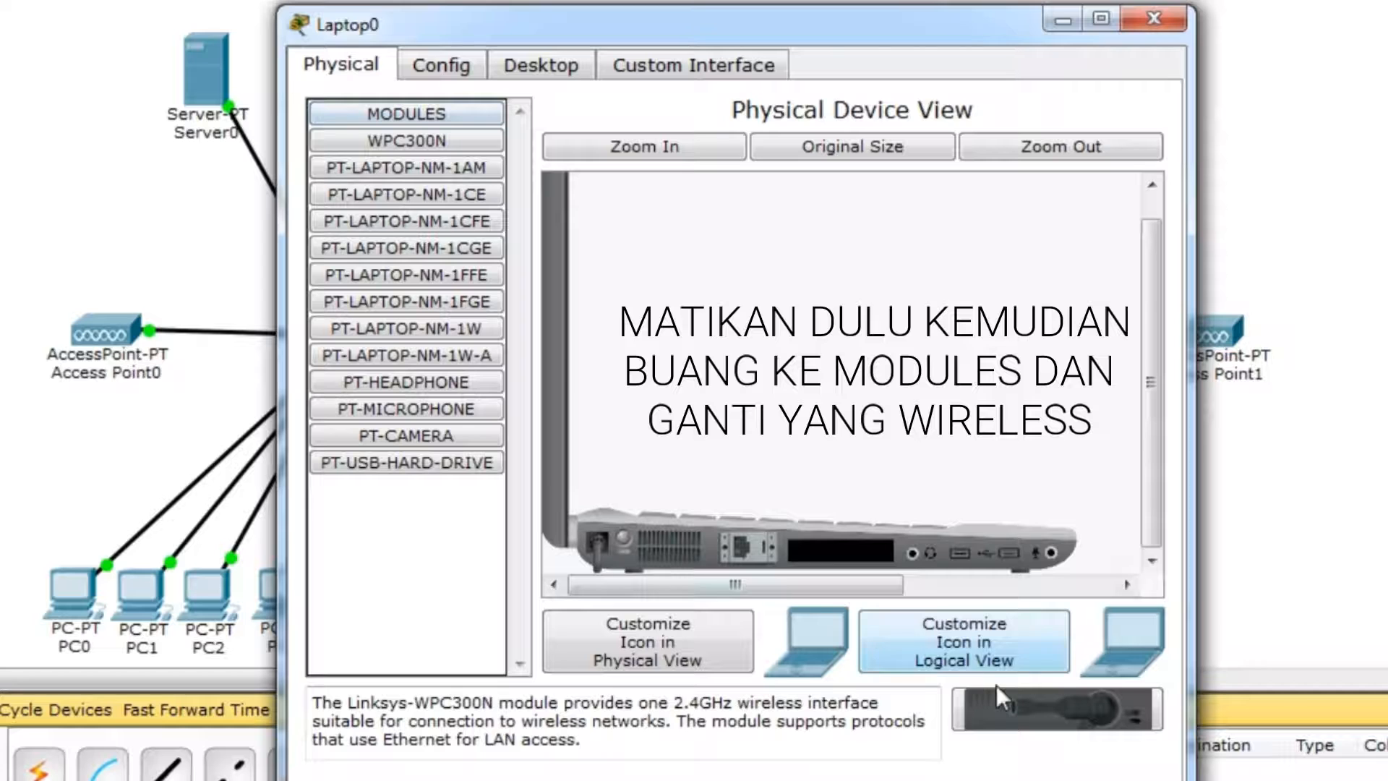
Install the WPC300N wireless module in Laptop0's empty slot, power the laptop back on and close its window
{"action": "left_click_drag", "start_coordinate": [983, 657], "coordinate": [839, 547]}
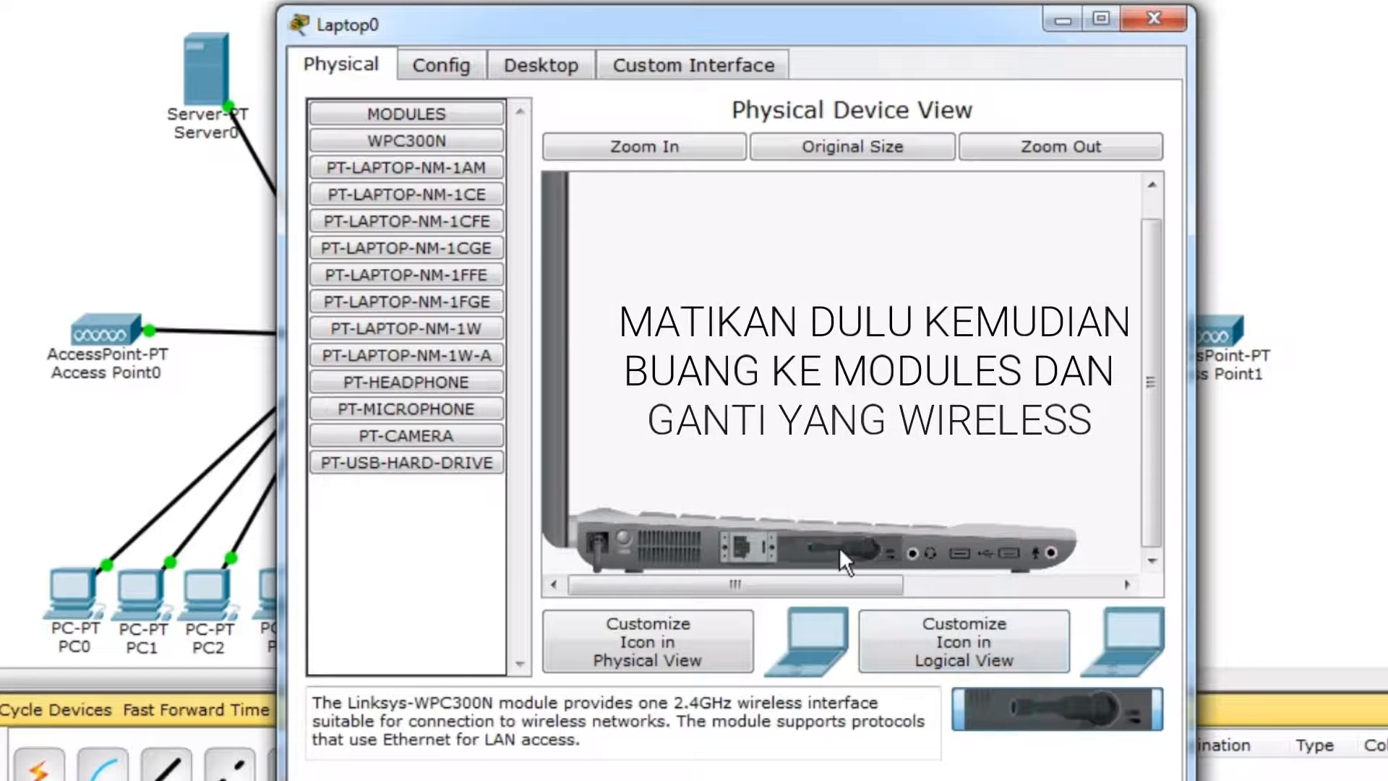
{"action": "left_click", "coordinate": [622, 545]}
{"action": "left_click", "coordinate": [1126, 17]}
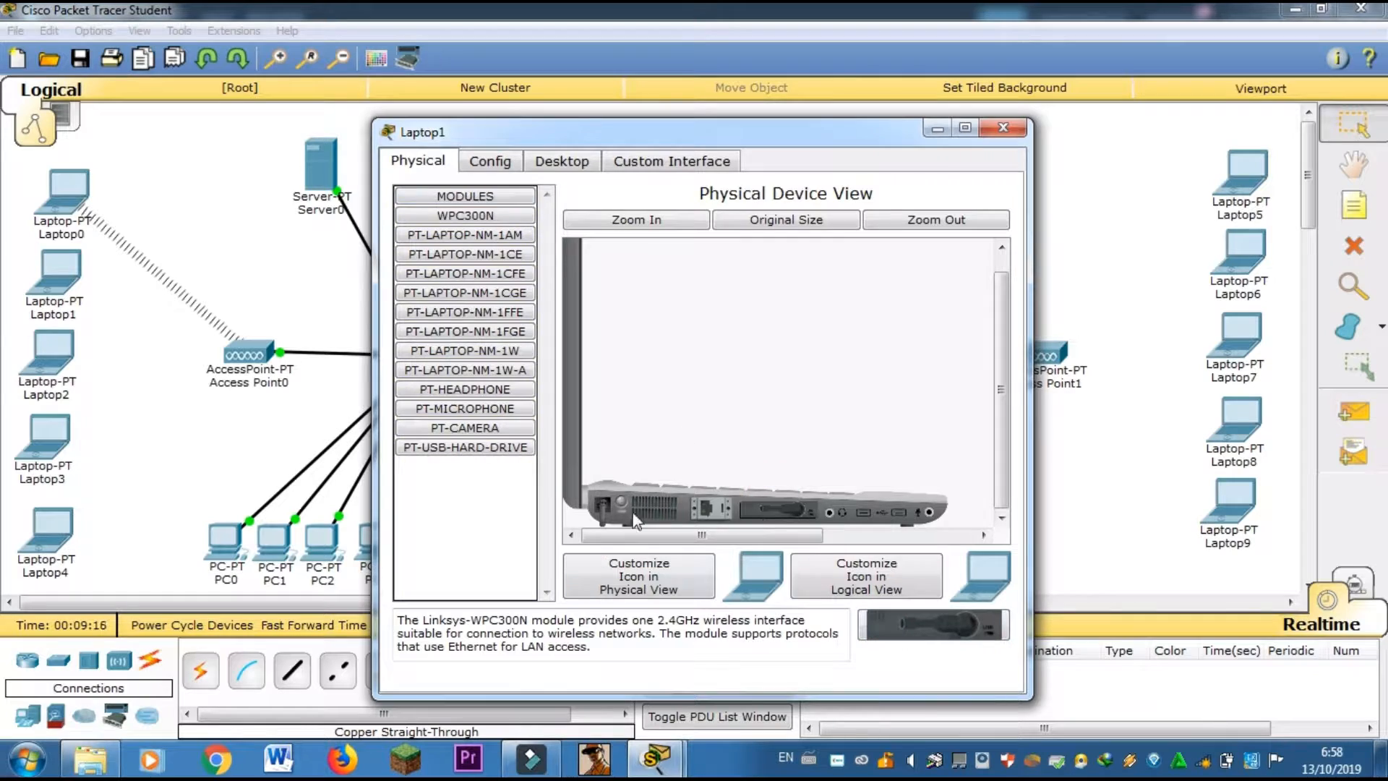
Replace the wired network modules of the remaining laptops with WPC300N wireless modules and power the laptops back on
{"action": "left_click", "coordinate": [621, 504]}
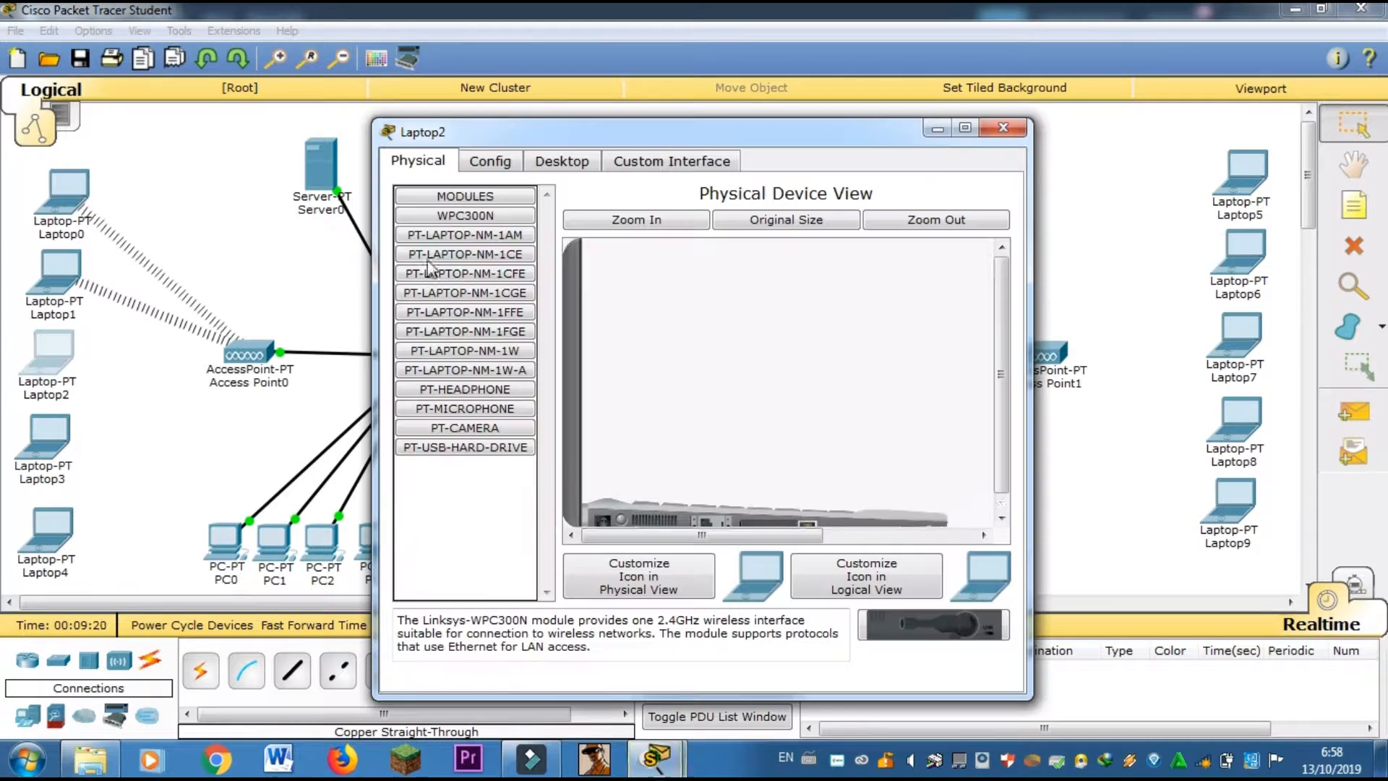
{"action": "left_click_drag", "start_coordinate": [777, 511], "coordinate": [920, 633]}
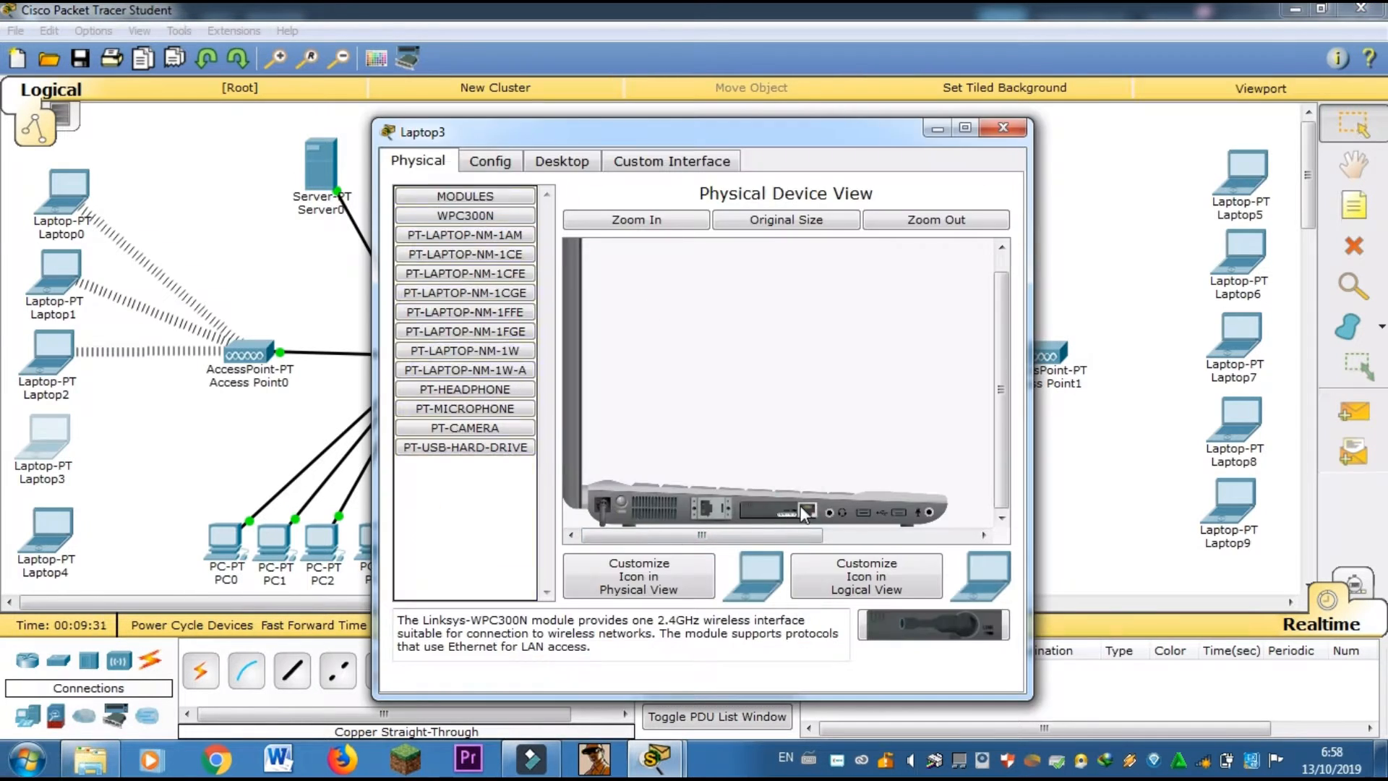
{"action": "left_click_drag", "start_coordinate": [933, 624], "coordinate": [779, 510]}
{"action": "left_click", "coordinate": [621, 504]}
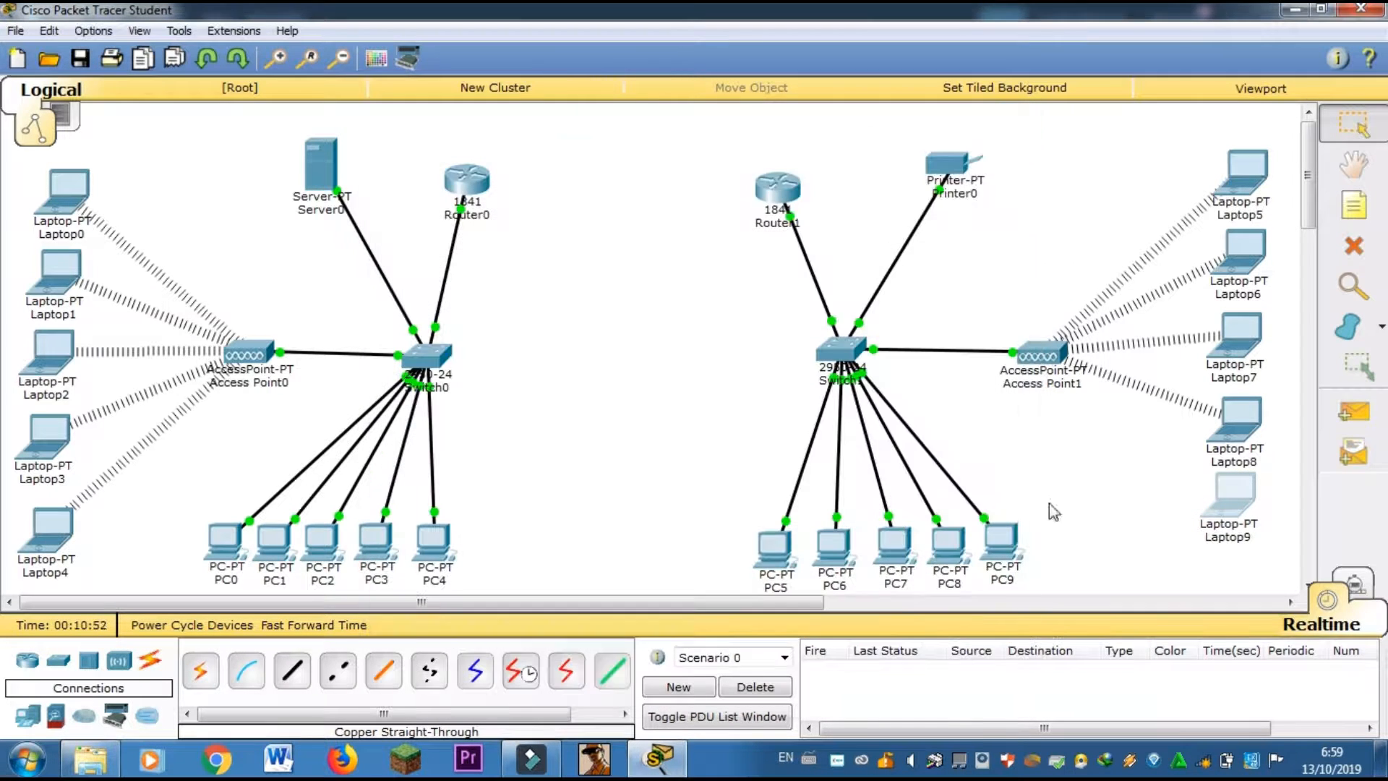
Shift Router1 slightly and connect Router0's FastEthernet0/0 port to it with a copper cross-over cable
{"action": "left_click_drag", "start_coordinate": [769, 192], "coordinate": [784, 189]}
{"action": "left_click", "coordinate": [337, 671]}
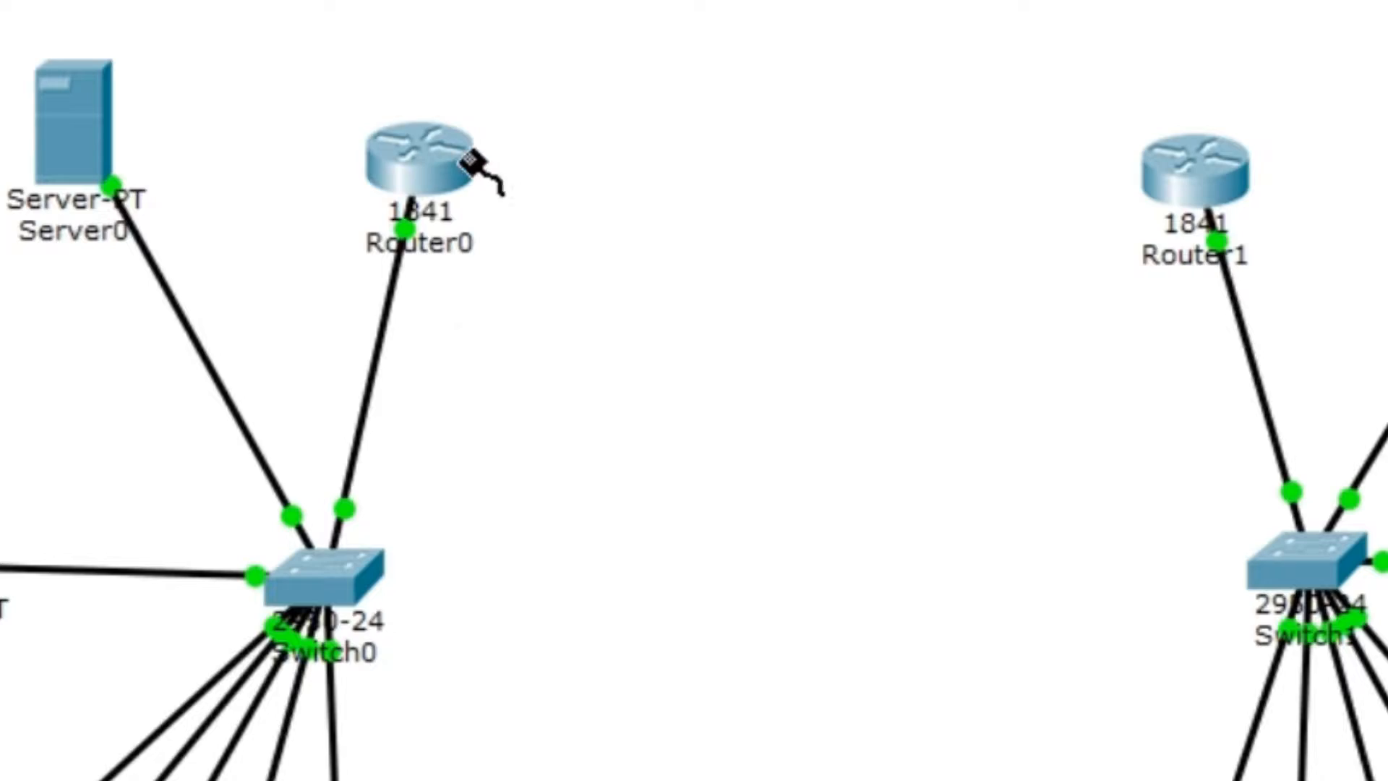
{"action": "left_click", "coordinate": [474, 180]}
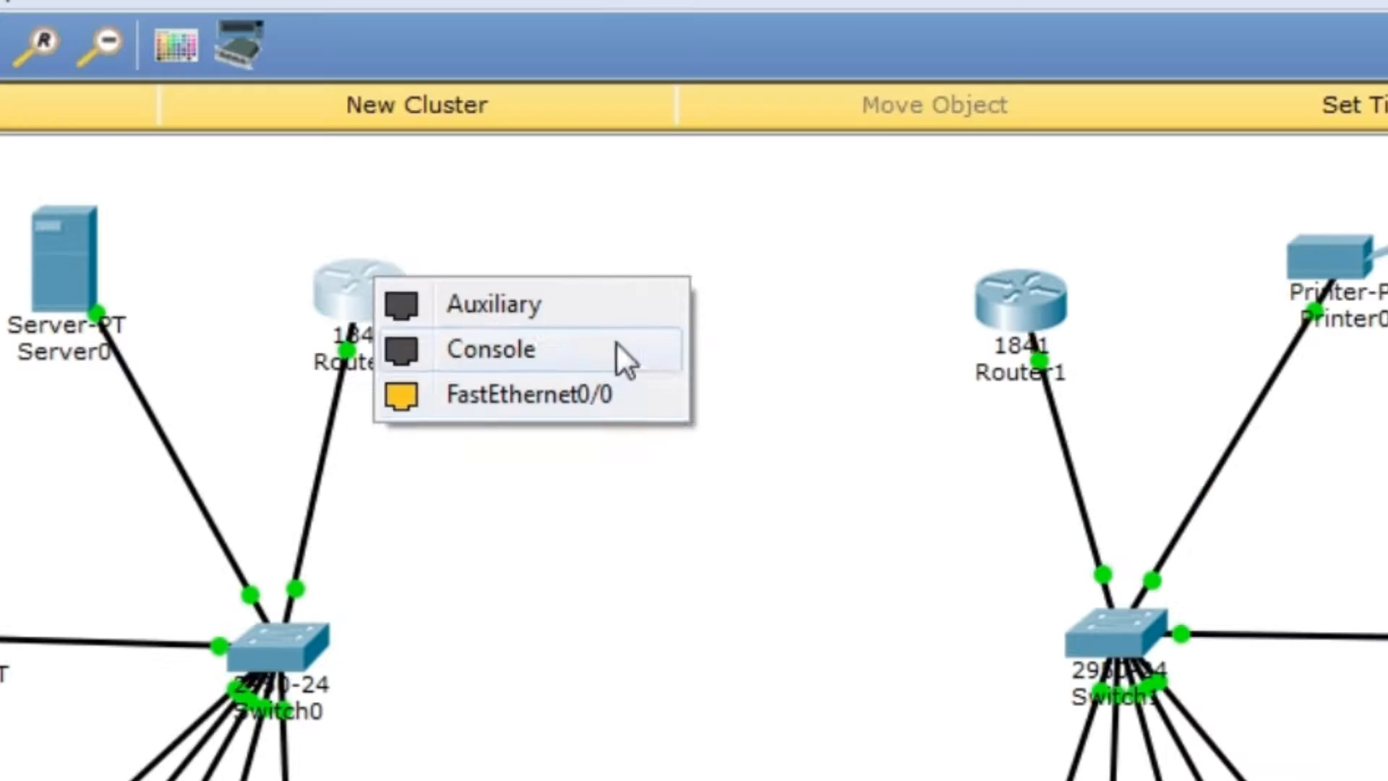
{"action": "left_click", "coordinate": [715, 280]}
{"action": "left_click", "coordinate": [1039, 297]}
{"action": "left_click", "coordinate": [1194, 403]}
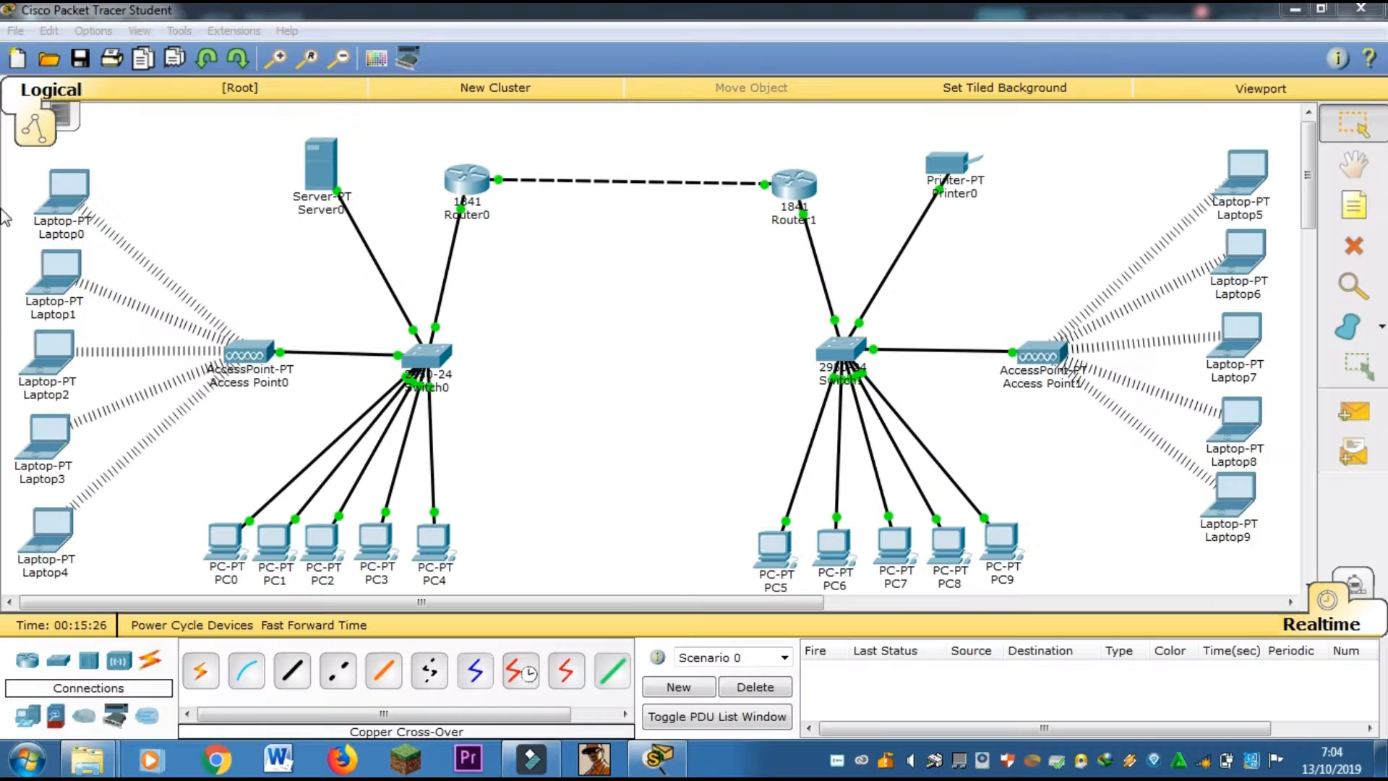
Give Server0's FastEthernet0 port IP address 192.168.1.2 with subnet mask 255.255.255.0 and close its configuration
{"action": "left_click", "coordinate": [322, 170]}
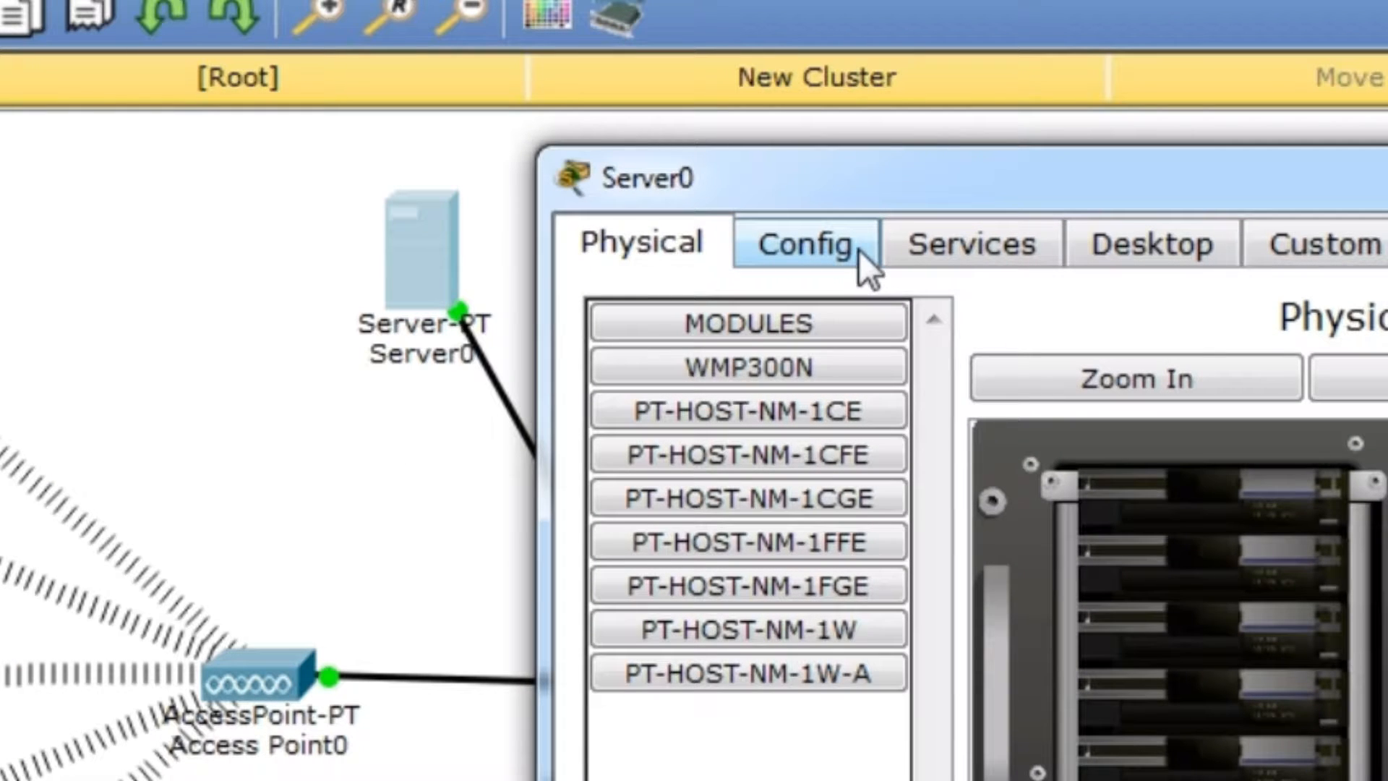
{"action": "left_click", "coordinate": [857, 252]}
{"action": "left_click", "coordinate": [390, 275]}
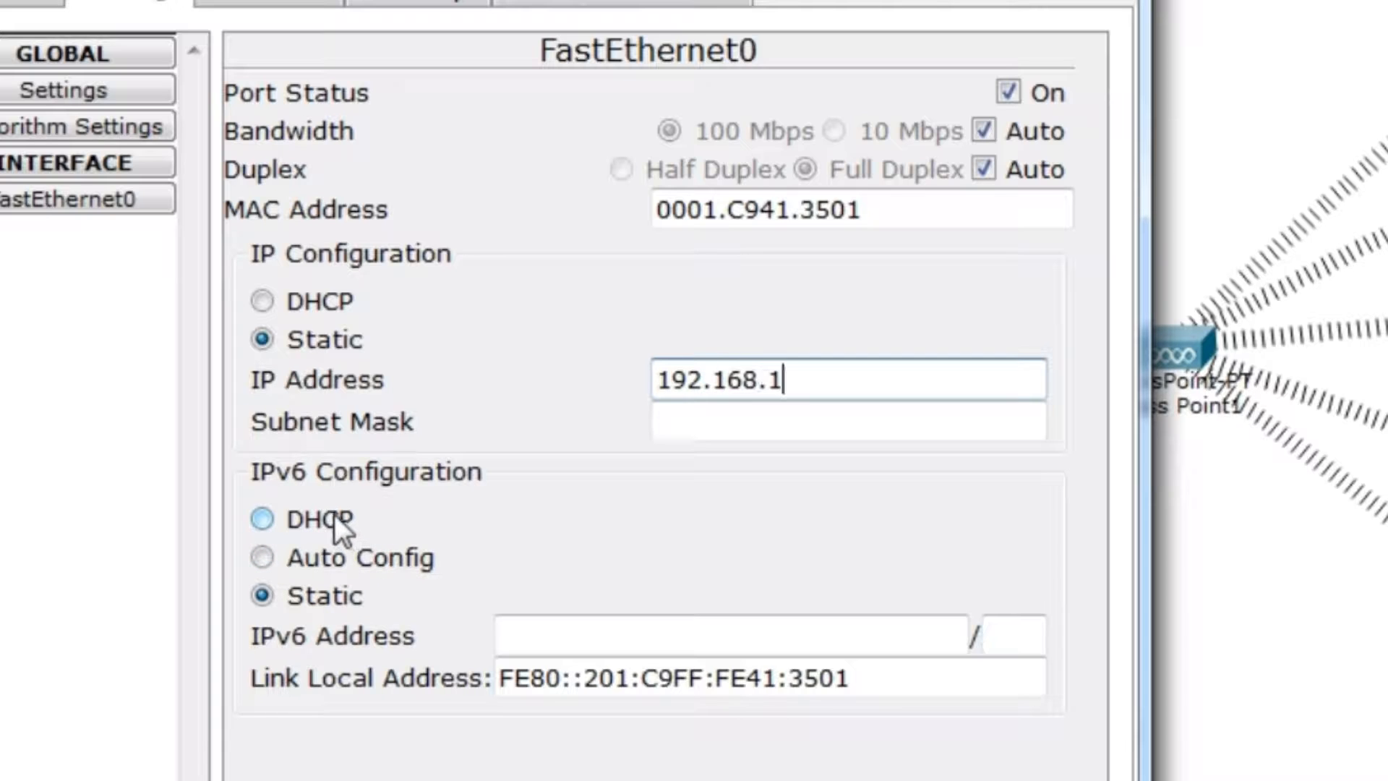
{"action": "key", "text": "Tab"}
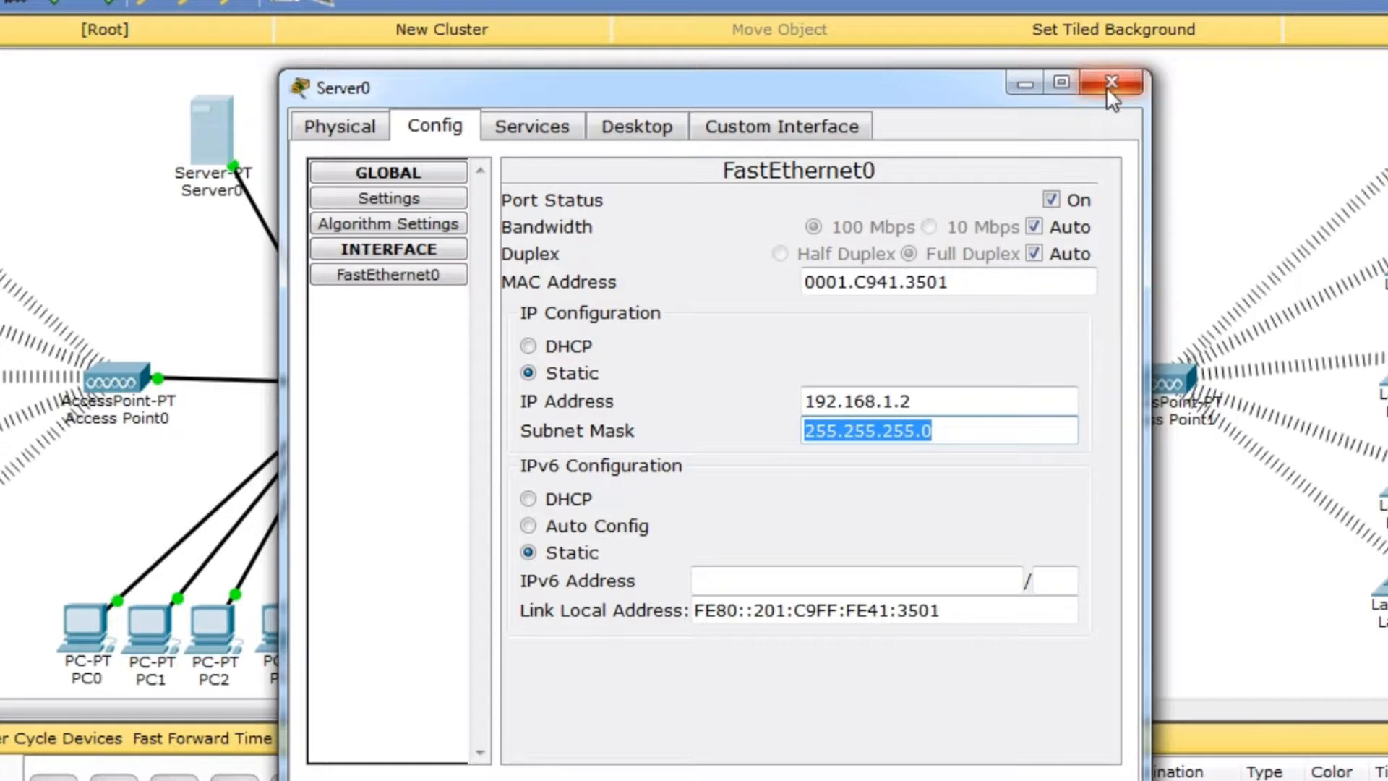
{"action": "left_click", "coordinate": [1110, 87]}
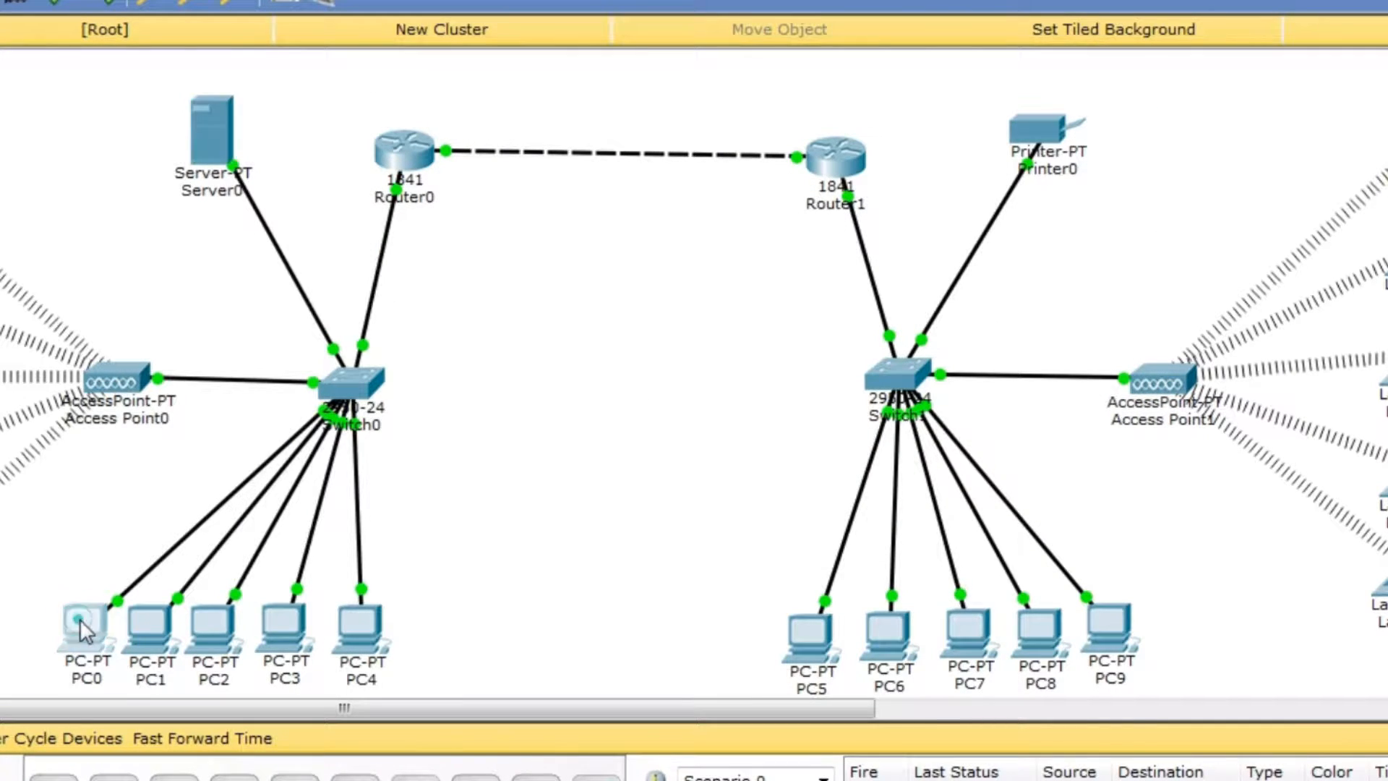
Give PC0 the static IP address 192.168.1.3 with subnet mask 255.255.255.0 and close its window
{"action": "left_click", "coordinate": [85, 623]}
{"action": "left_click", "coordinate": [502, 126]}
{"action": "left_click", "coordinate": [388, 263]}
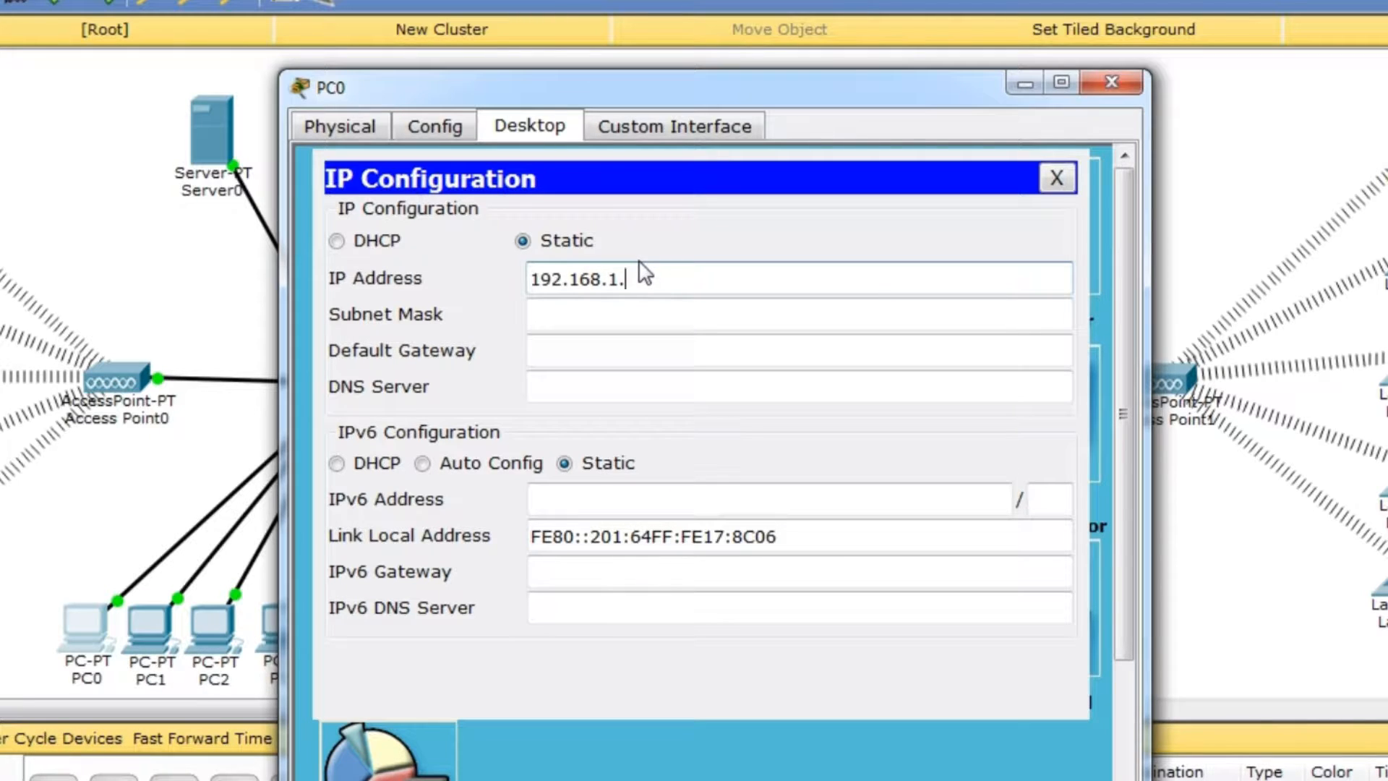
{"action": "key", "text": "Tab"}
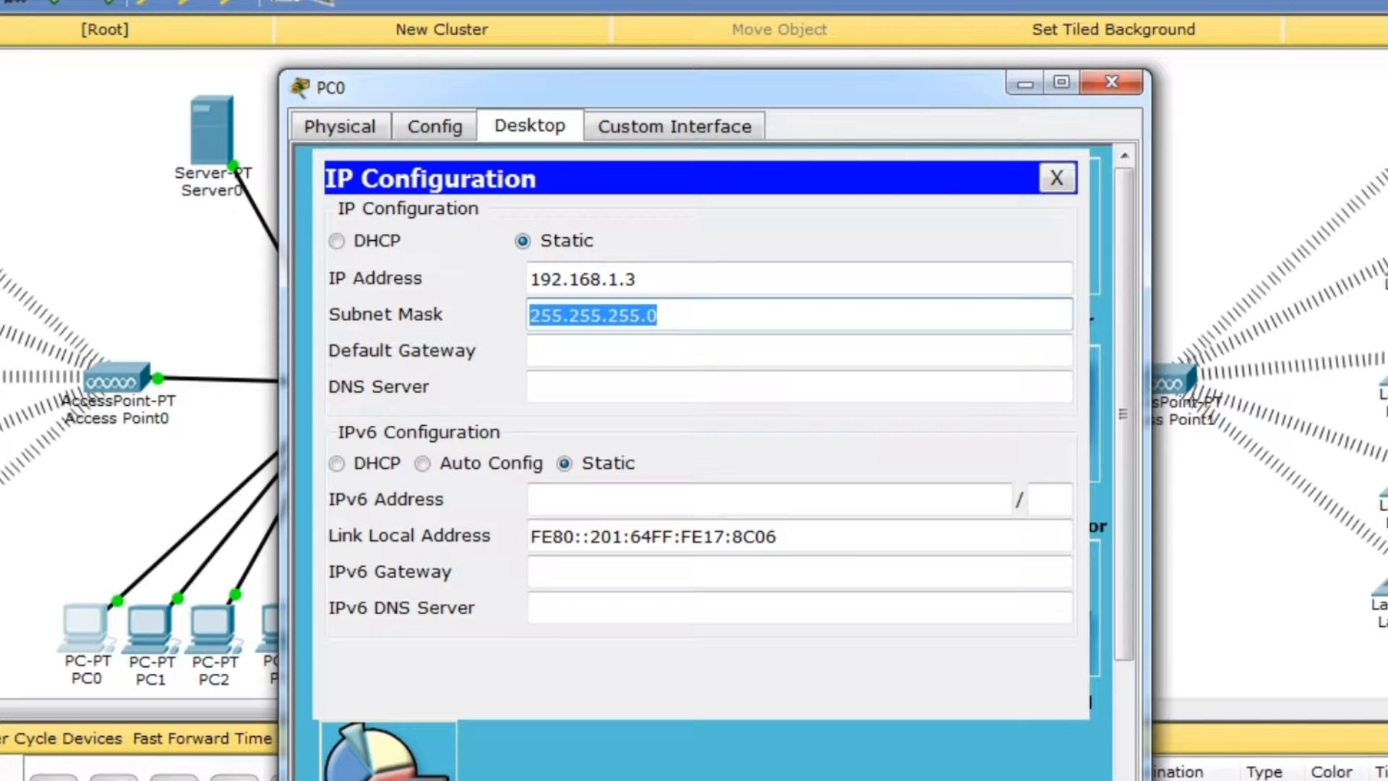
{"action": "left_click", "coordinate": [1104, 85]}
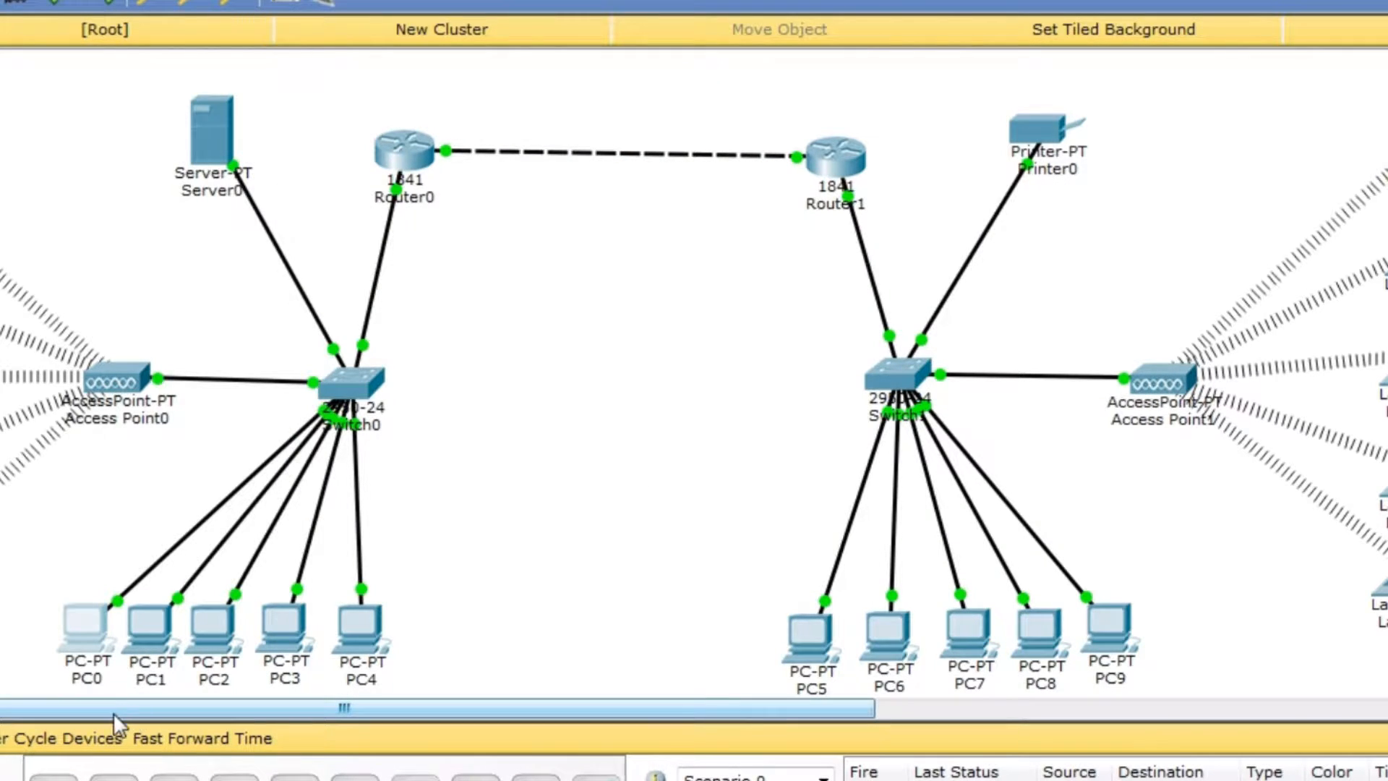
Nudge PC1 slightly, give it the static IP address 192.168.1.4 with the default subnet mask, and close its window
{"action": "left_click_drag", "start_coordinate": [165, 605], "coordinate": [150, 637]}
{"action": "left_click", "coordinate": [150, 635]}
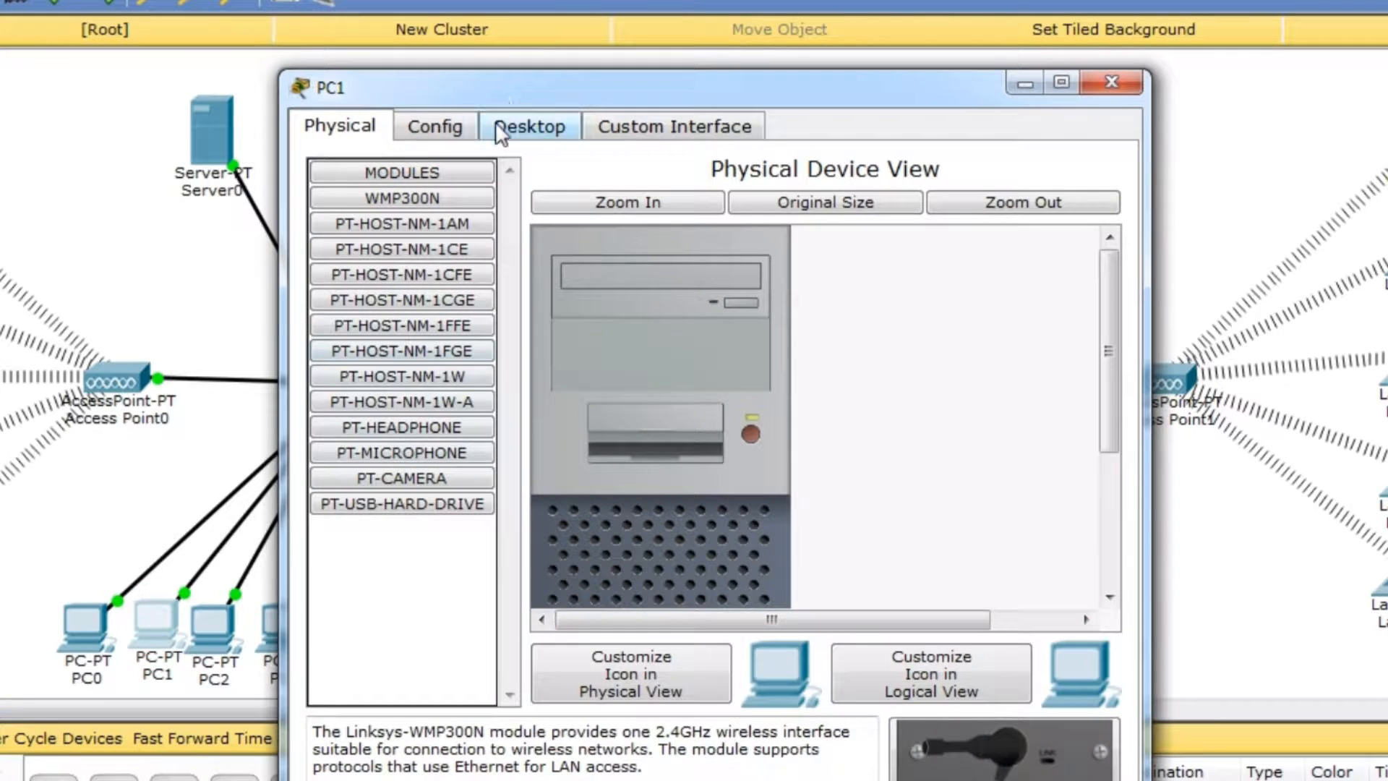
{"action": "left_click", "coordinate": [499, 123]}
{"action": "left_click", "coordinate": [416, 242]}
{"action": "left_click", "coordinate": [557, 282]}
{"action": "type", "text": "192.168.1.4"}
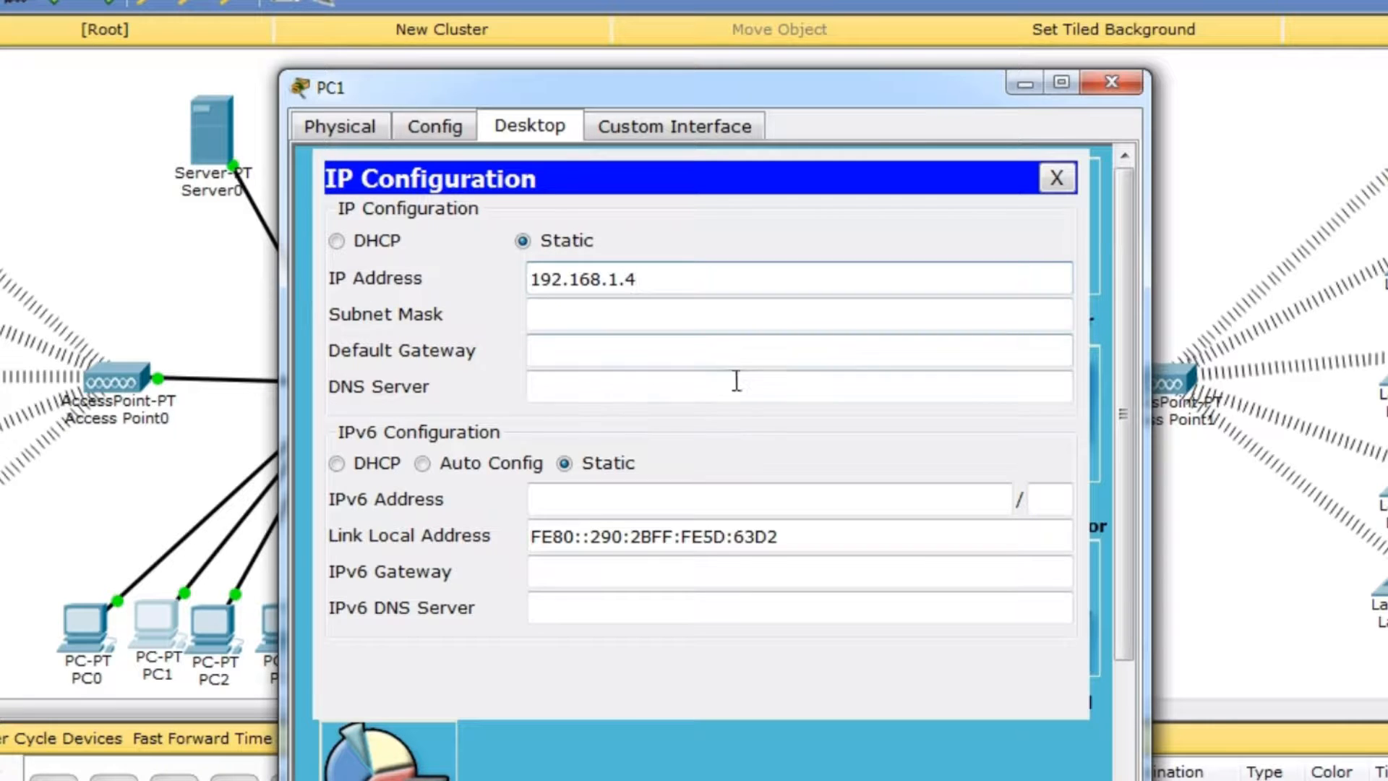
{"action": "key", "text": "Tab"}
{"action": "left_click", "coordinate": [1112, 81]}
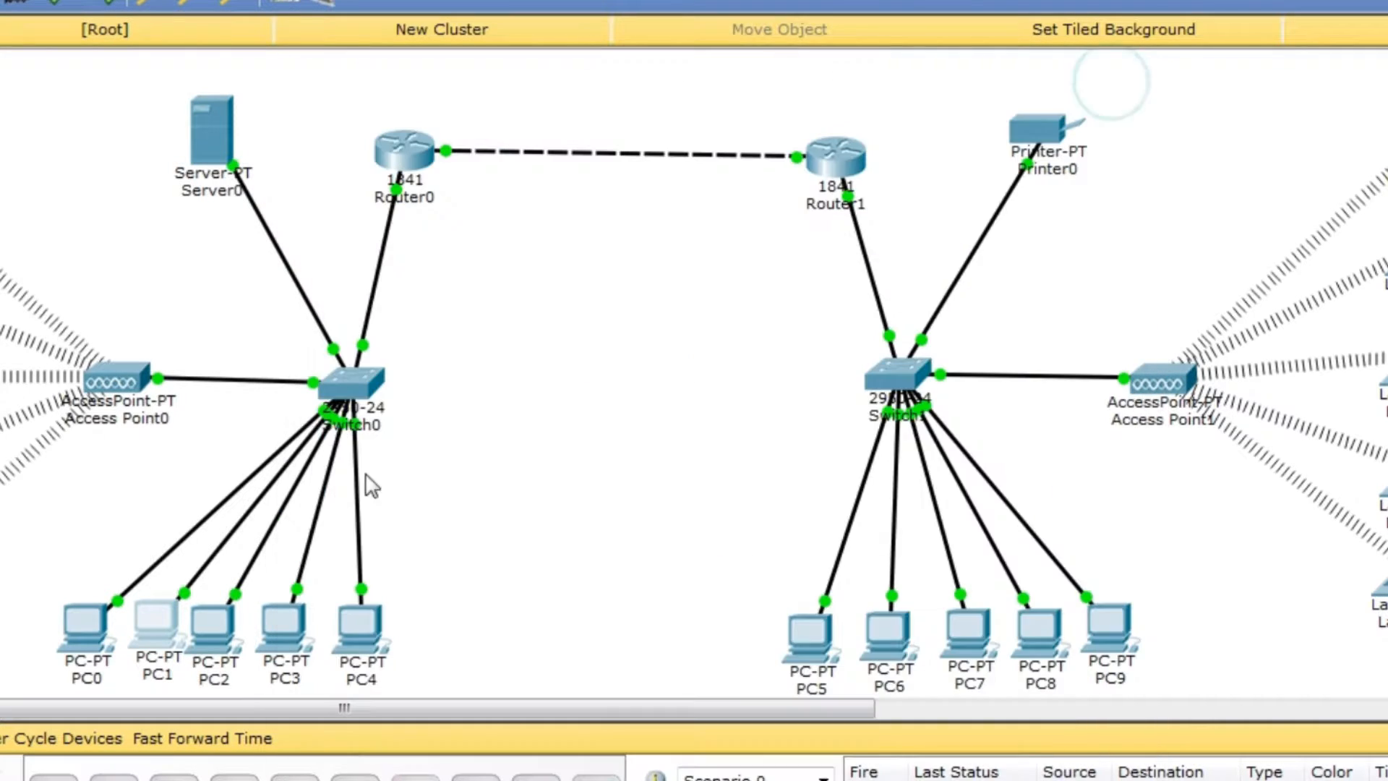
Give PC2 the static IP address 192.168.1.5 with subnet mask 255.255.255.0 and close its window
{"action": "left_click", "coordinate": [213, 622]}
{"action": "left_click", "coordinate": [531, 126]}
{"action": "left_click", "coordinate": [389, 224]}
{"action": "left_click", "coordinate": [576, 280]}
{"action": "type", "text": "192.168.1.5"}
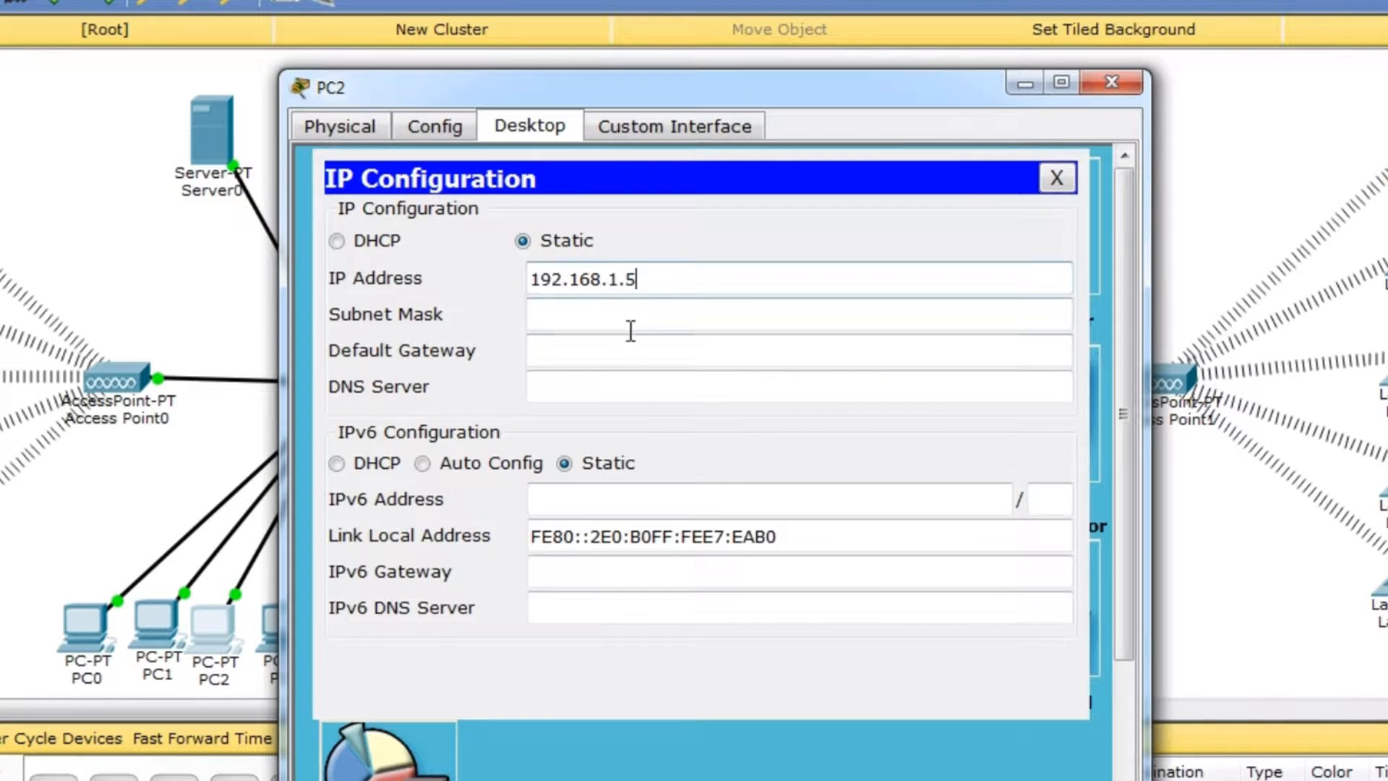
{"action": "key", "text": "Tab"}
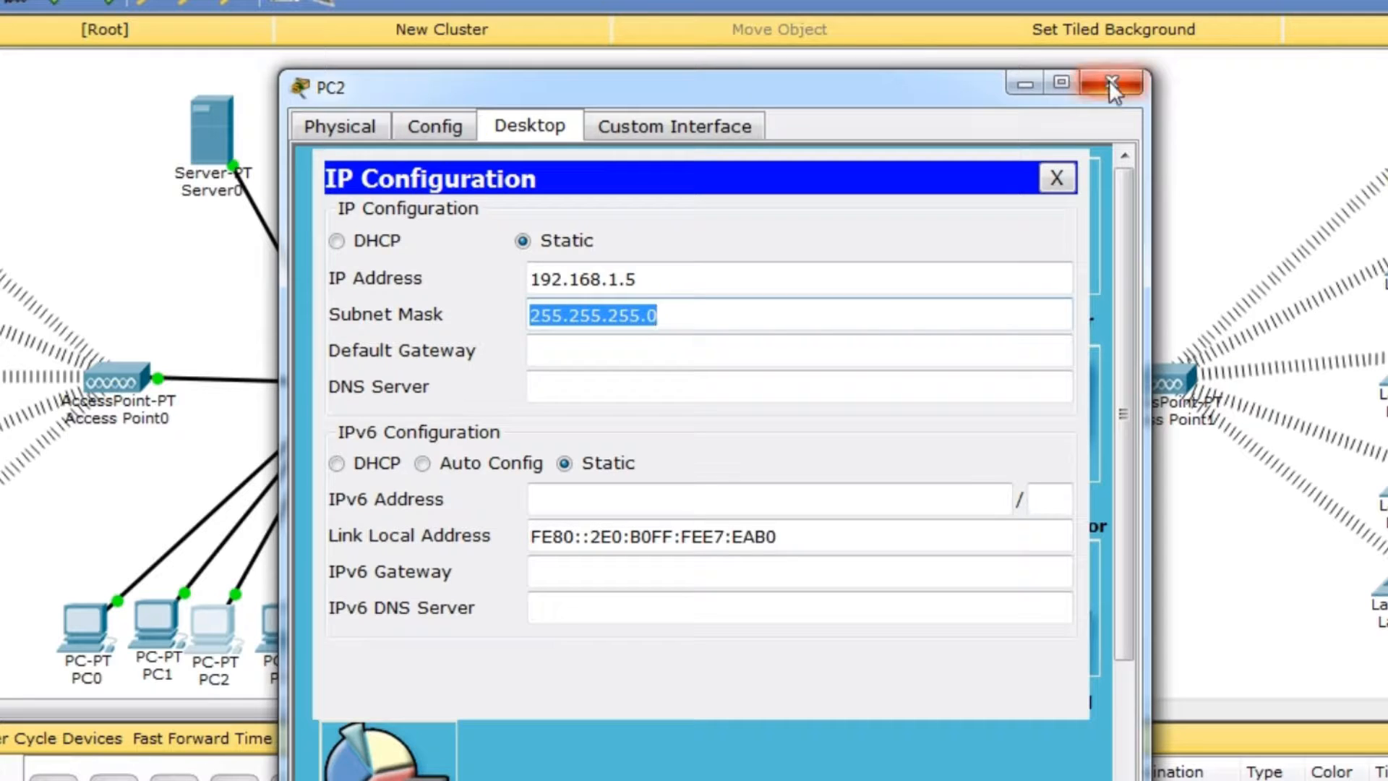
{"action": "left_click", "coordinate": [1113, 82]}
Give PC3 the static IP address 192.168.1.6 with subnet mask 255.255.255.0 and close its window
{"action": "left_click", "coordinate": [288, 607]}
{"action": "left_click", "coordinate": [531, 126]}
{"action": "left_click", "coordinate": [405, 231]}
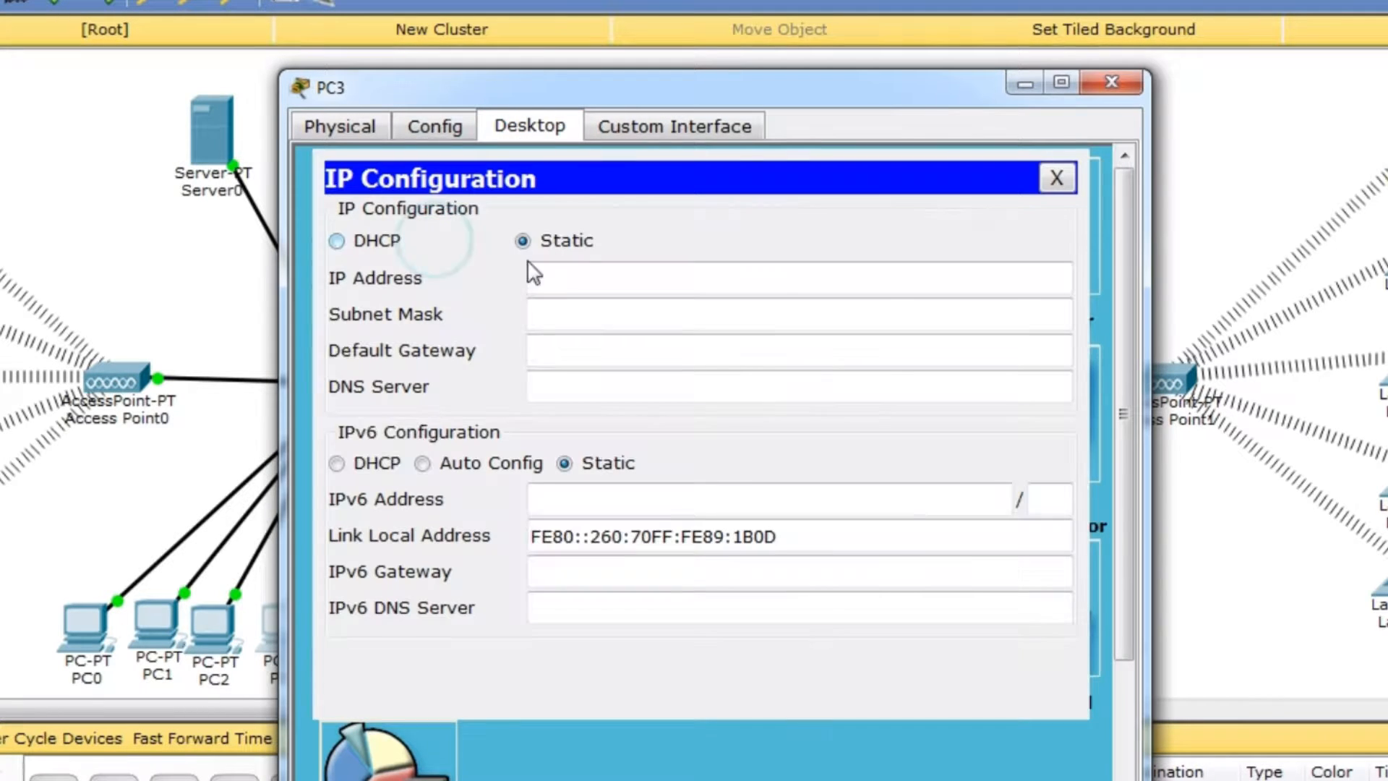
{"action": "right_click", "coordinate": [535, 279]}
{"action": "left_click", "coordinate": [571, 420]}
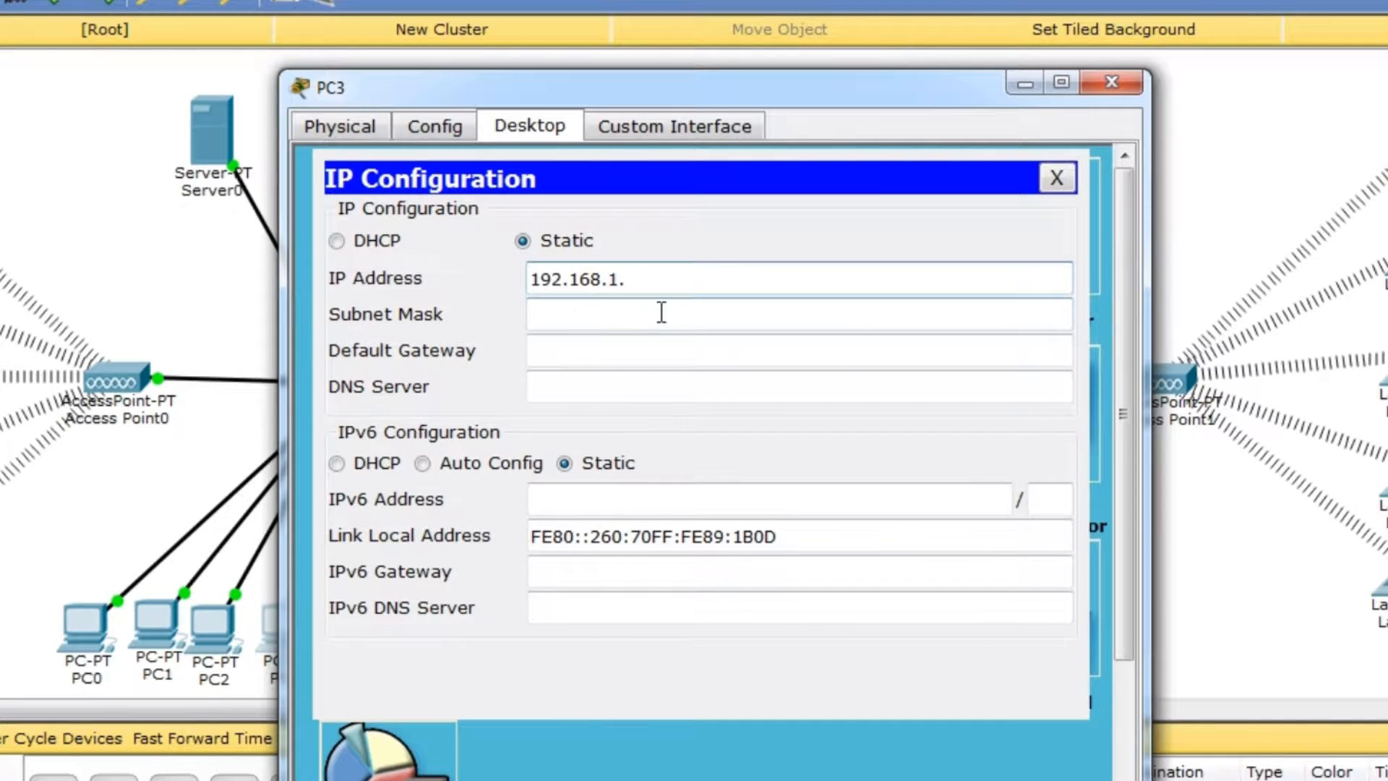
{"action": "type", "text": "6"}
{"action": "key", "text": "Tab"}
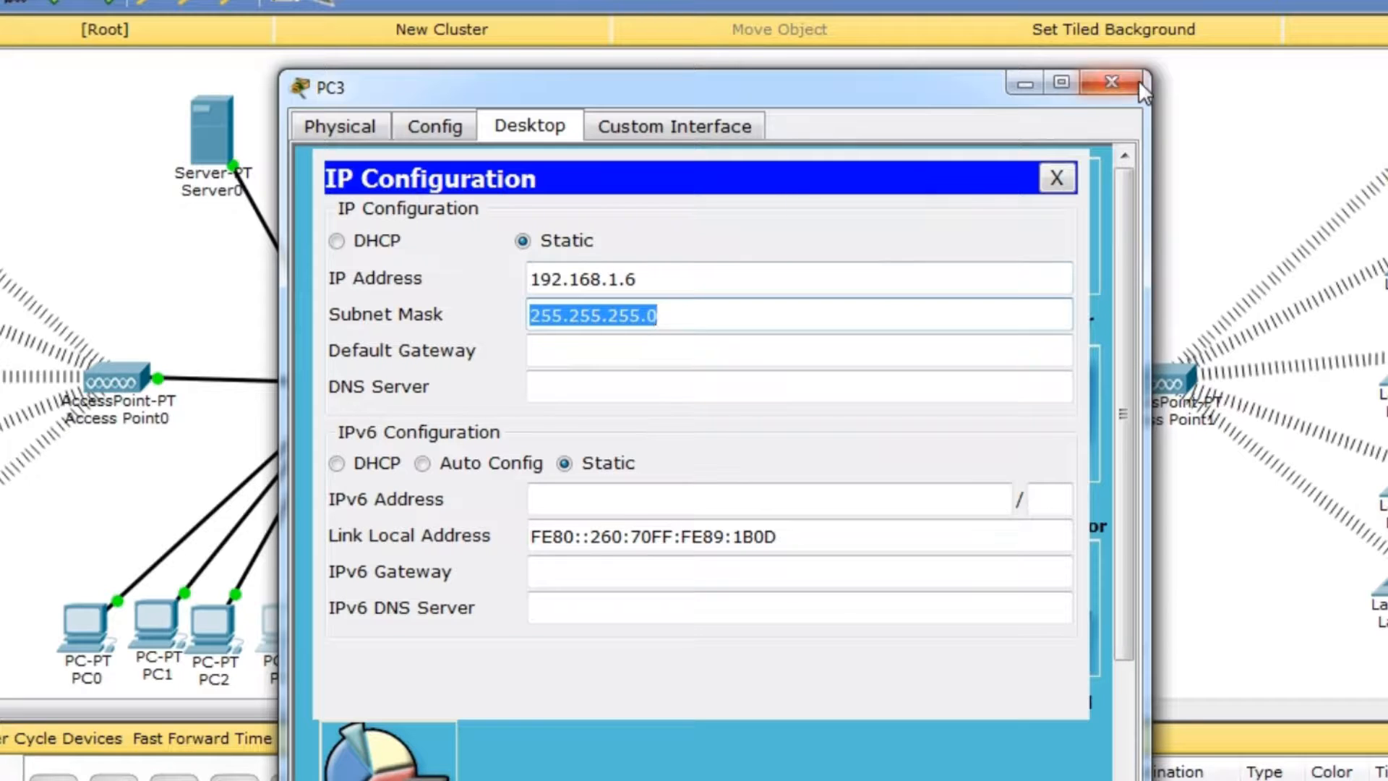
{"action": "left_click", "coordinate": [1138, 79]}
Give PC4 the static IP address 192.168.1.7 with the default subnet mask and close its window
{"action": "left_click", "coordinate": [362, 628]}
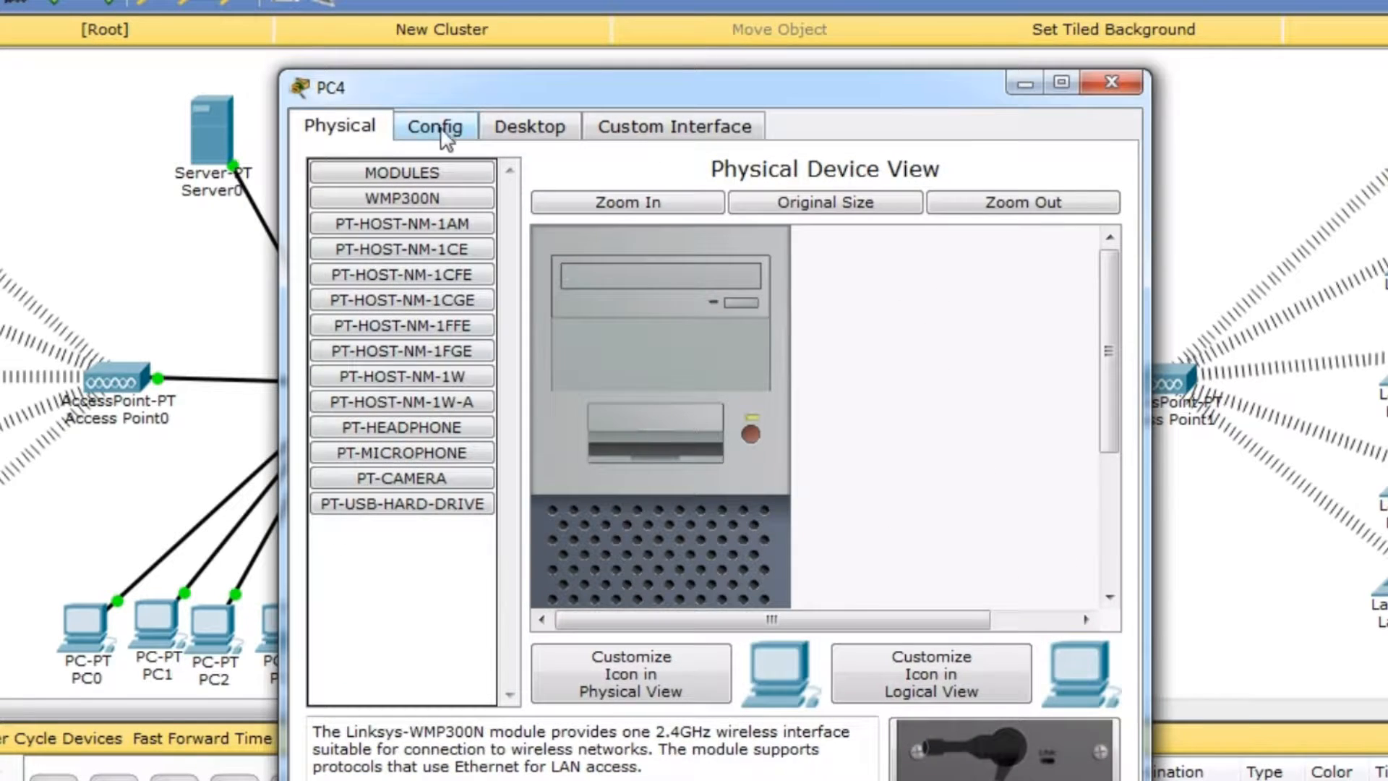
{"action": "left_click", "coordinate": [528, 127]}
{"action": "left_click", "coordinate": [386, 258]}
{"action": "left_click", "coordinate": [640, 282]}
{"action": "type", "text": "192.168.1."}
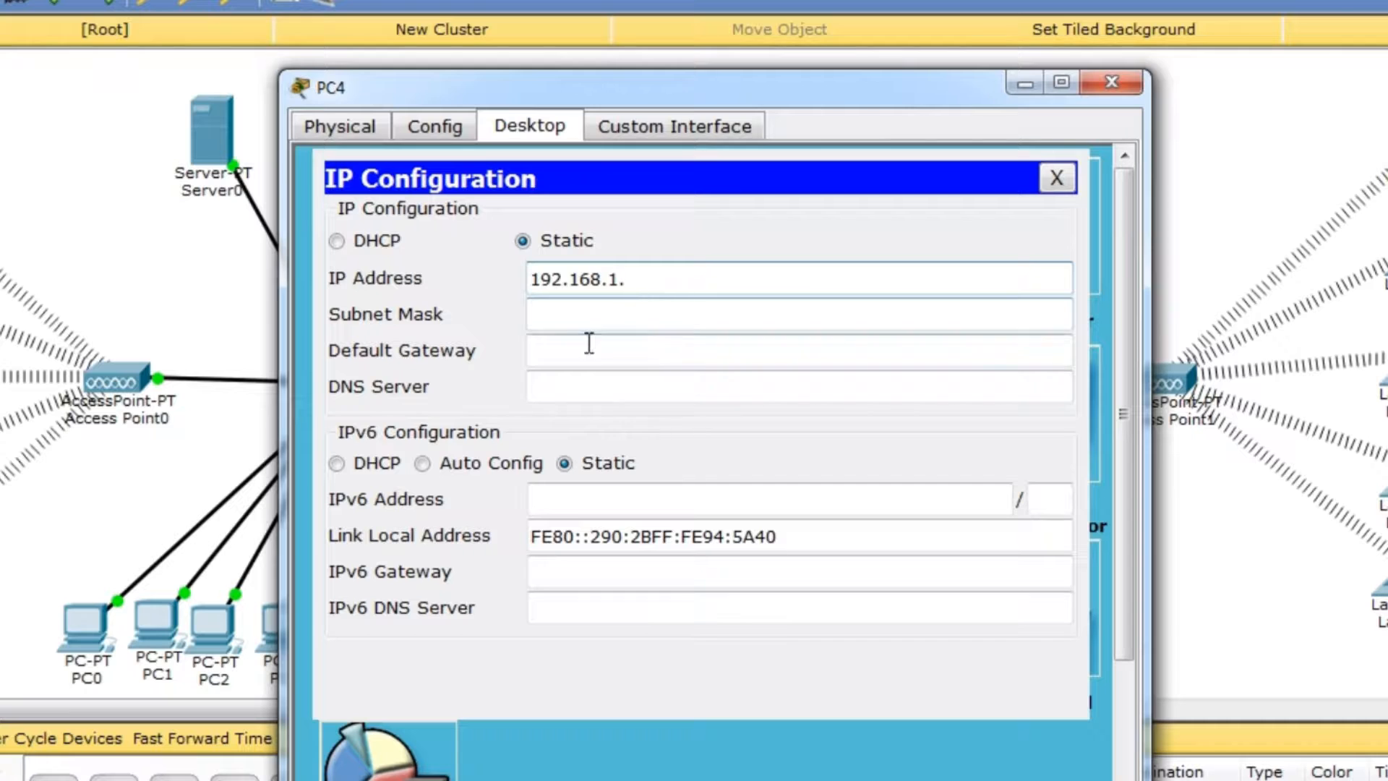
{"action": "type", "text": "7"}
{"action": "key", "text": "Tab"}
{"action": "left_click", "coordinate": [1113, 81]}
{"action": "left_click", "coordinate": [709, 489]}
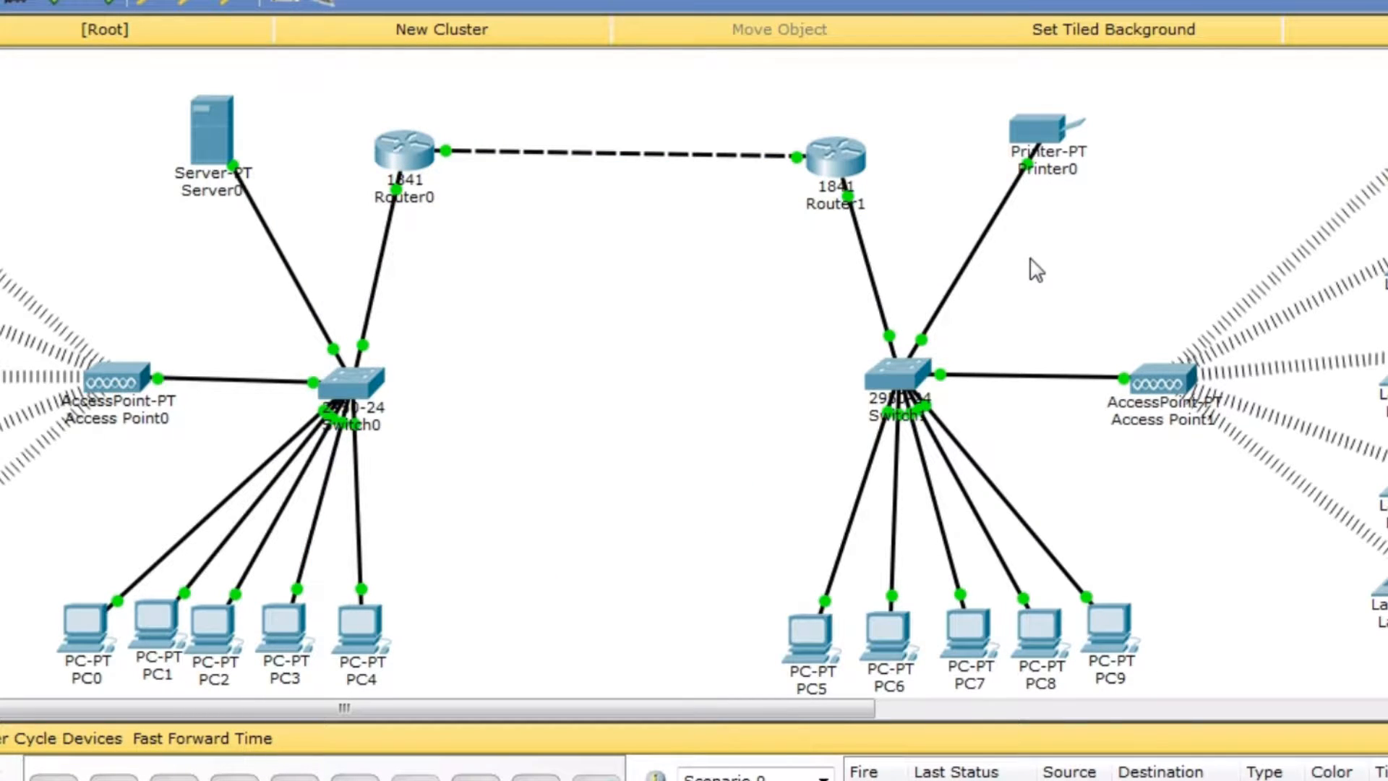
Give Printer0's FastEthernet0 port IP address 192.168.1.2 with subnet mask 255.255.255.0 and close its configuration
{"action": "left_click", "coordinate": [1044, 125]}
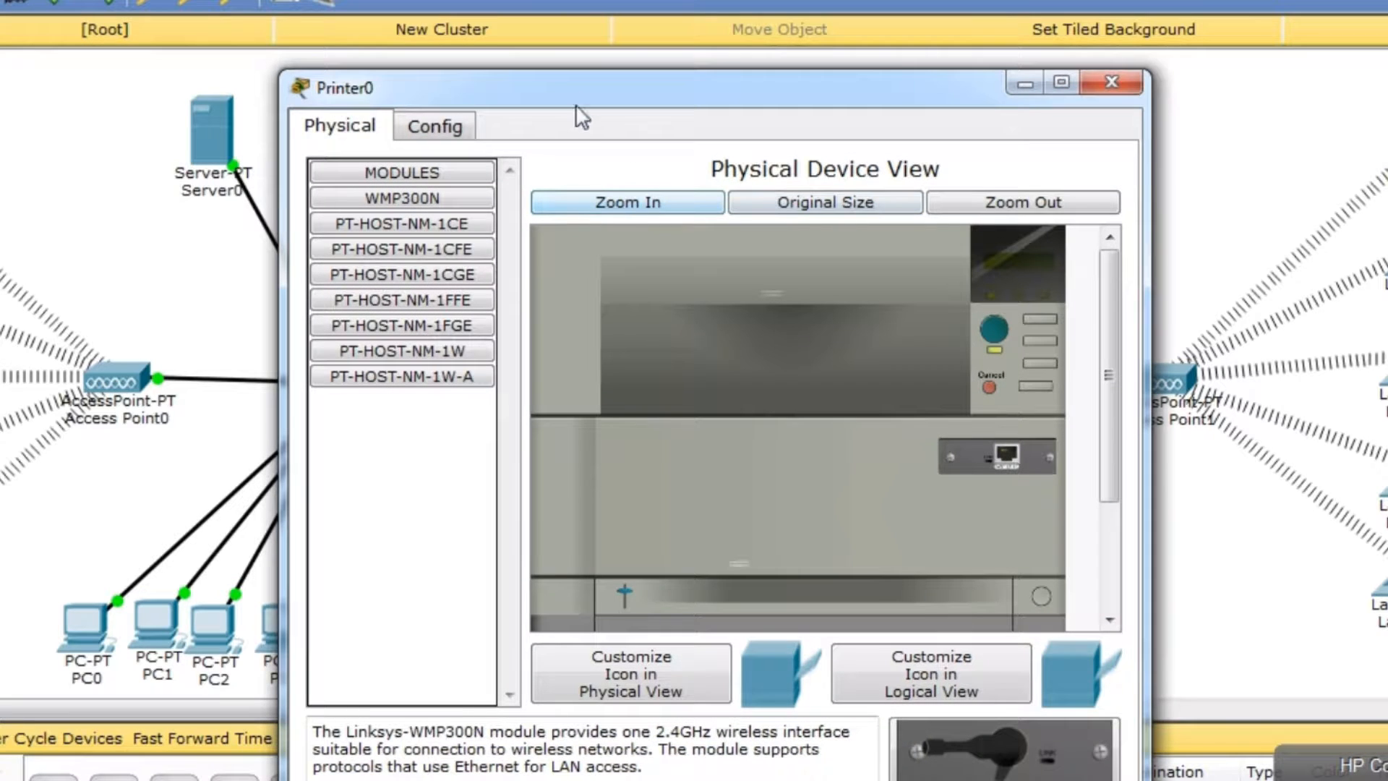
{"action": "left_click", "coordinate": [448, 125]}
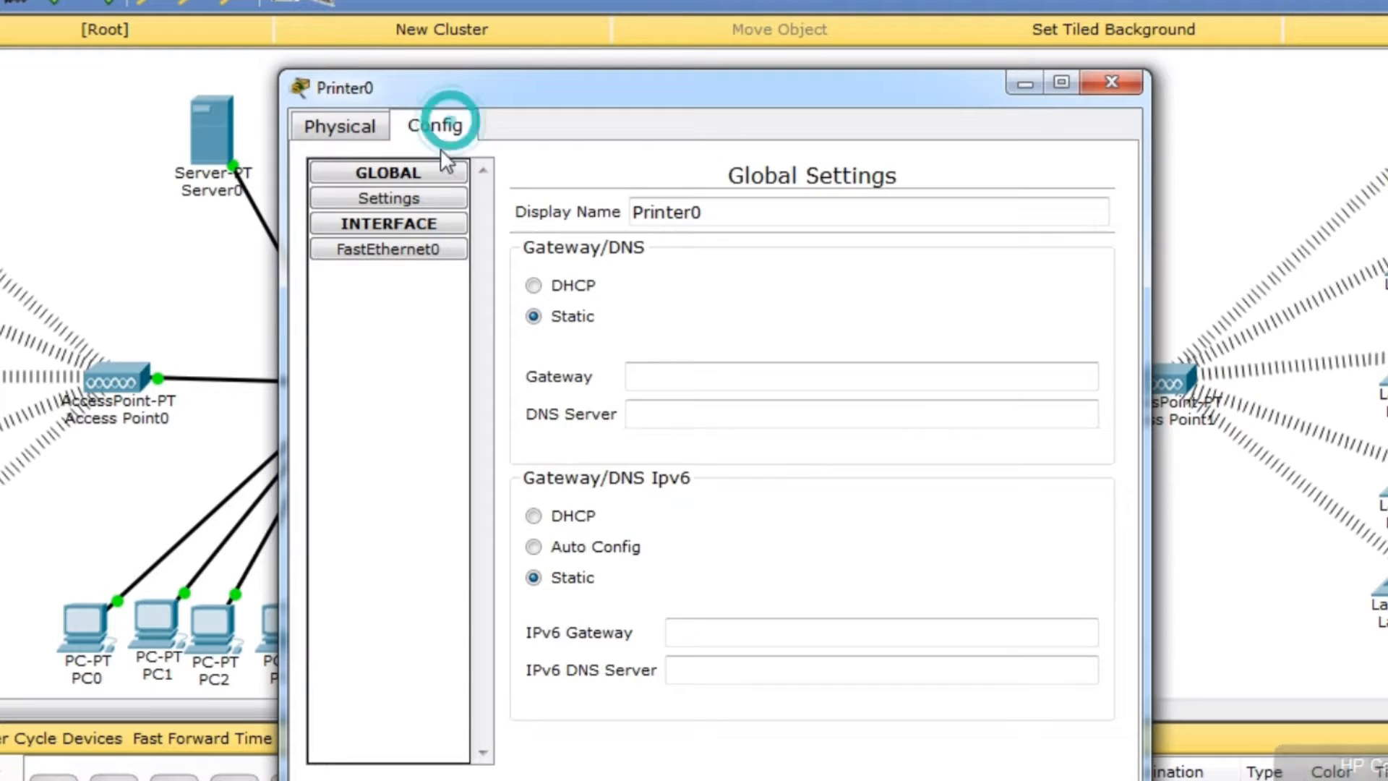
{"action": "left_click", "coordinate": [449, 253]}
{"action": "left_click", "coordinate": [888, 399]}
{"action": "type", "text": "192.168.1.2"}
{"action": "left_click", "coordinate": [949, 434]}
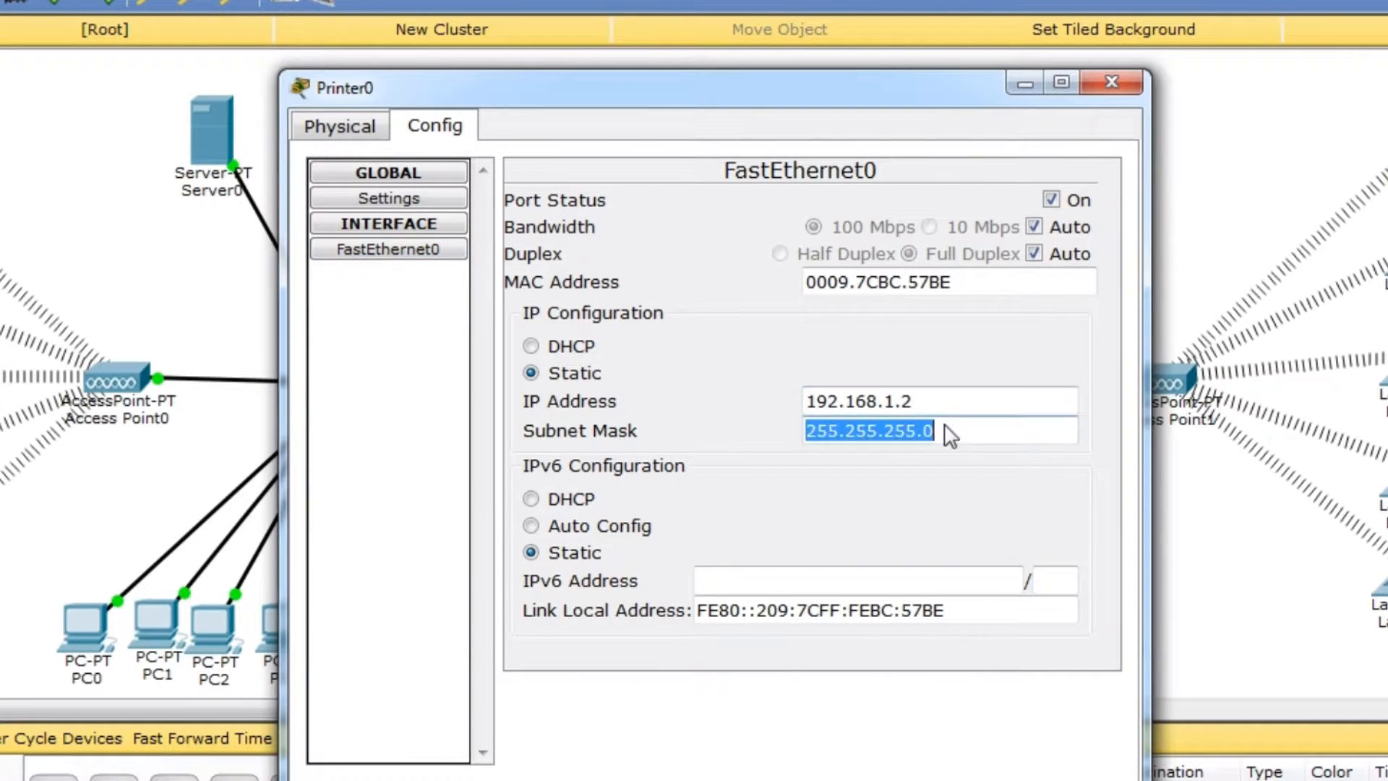
{"action": "left_click", "coordinate": [1120, 85]}
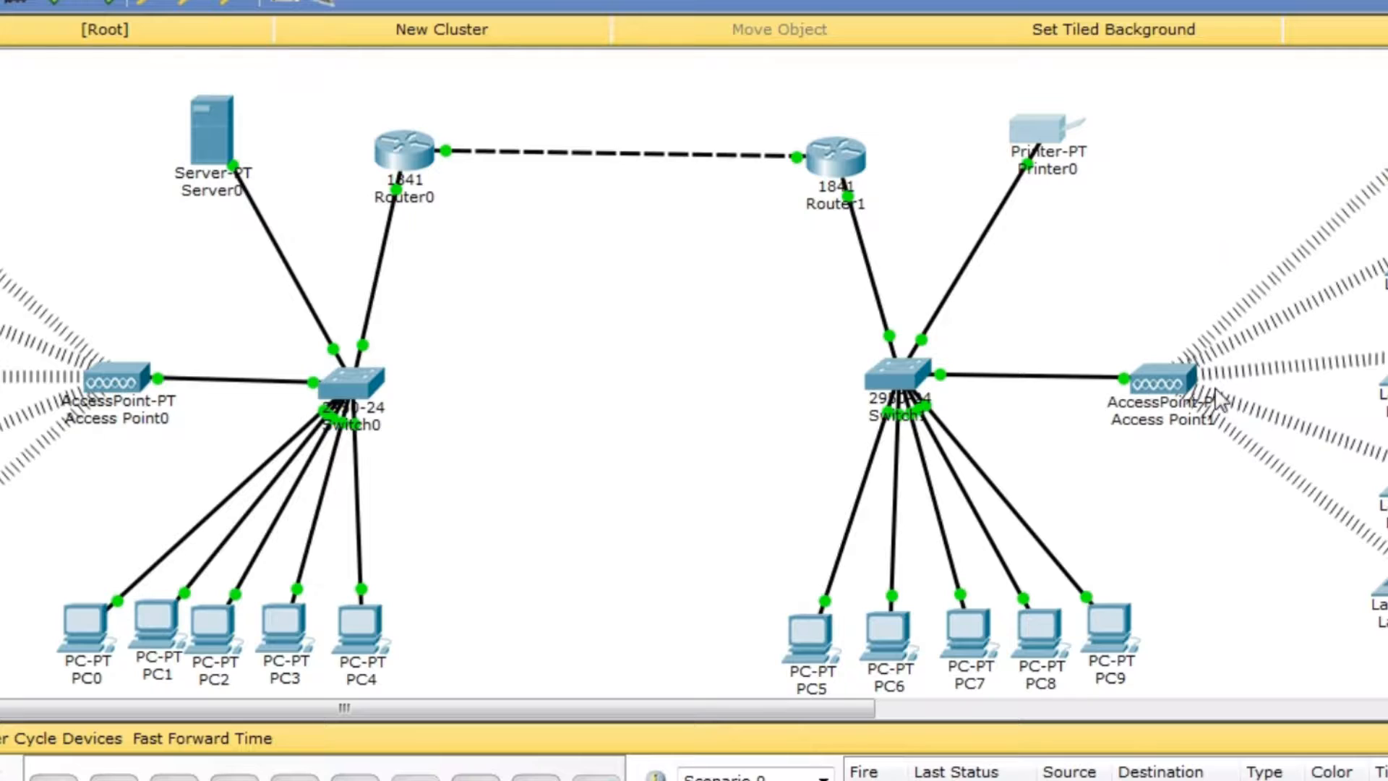
Give PC9 the static IP address 192.168.1.3 with subnet mask 255.255.255.0 and close its window
{"action": "left_click", "coordinate": [1110, 638]}
{"action": "left_click", "coordinate": [530, 128]}
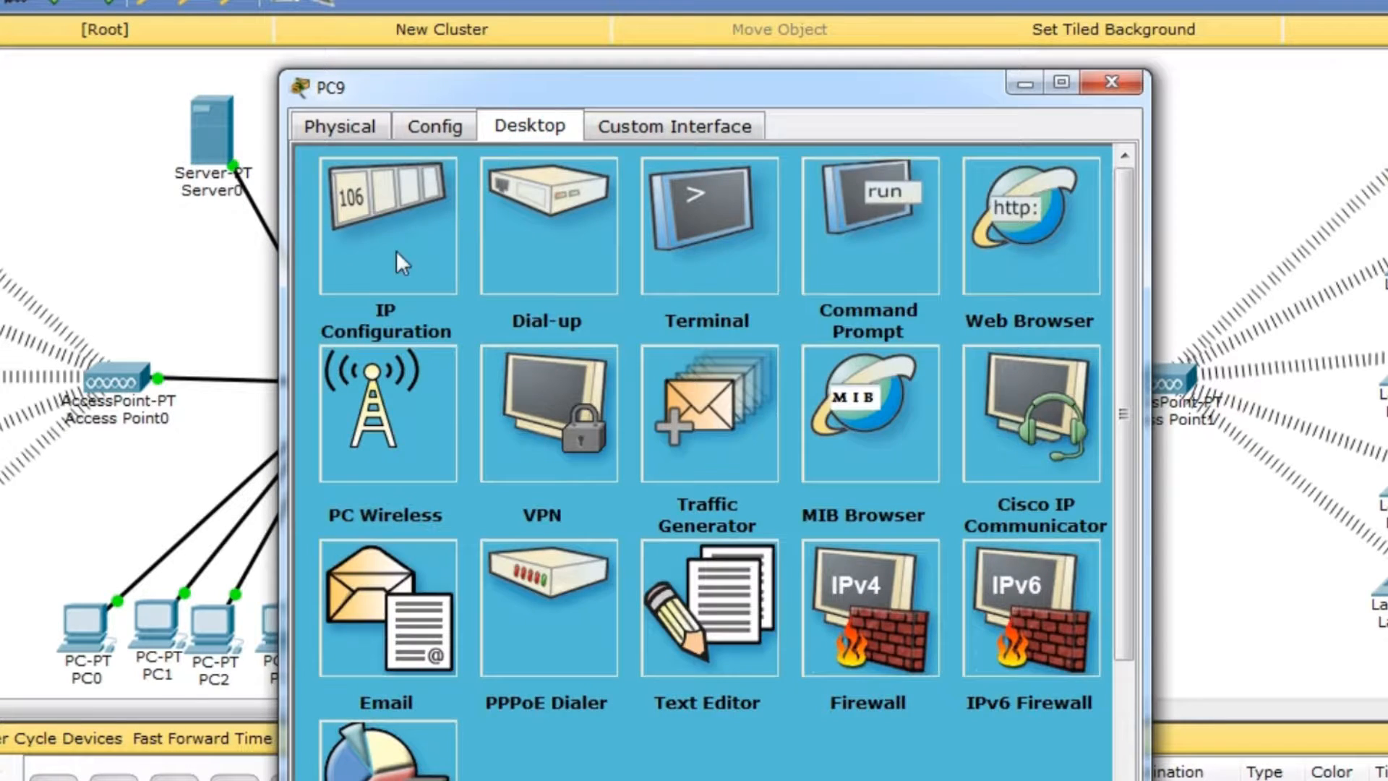
{"action": "left_click", "coordinate": [396, 246]}
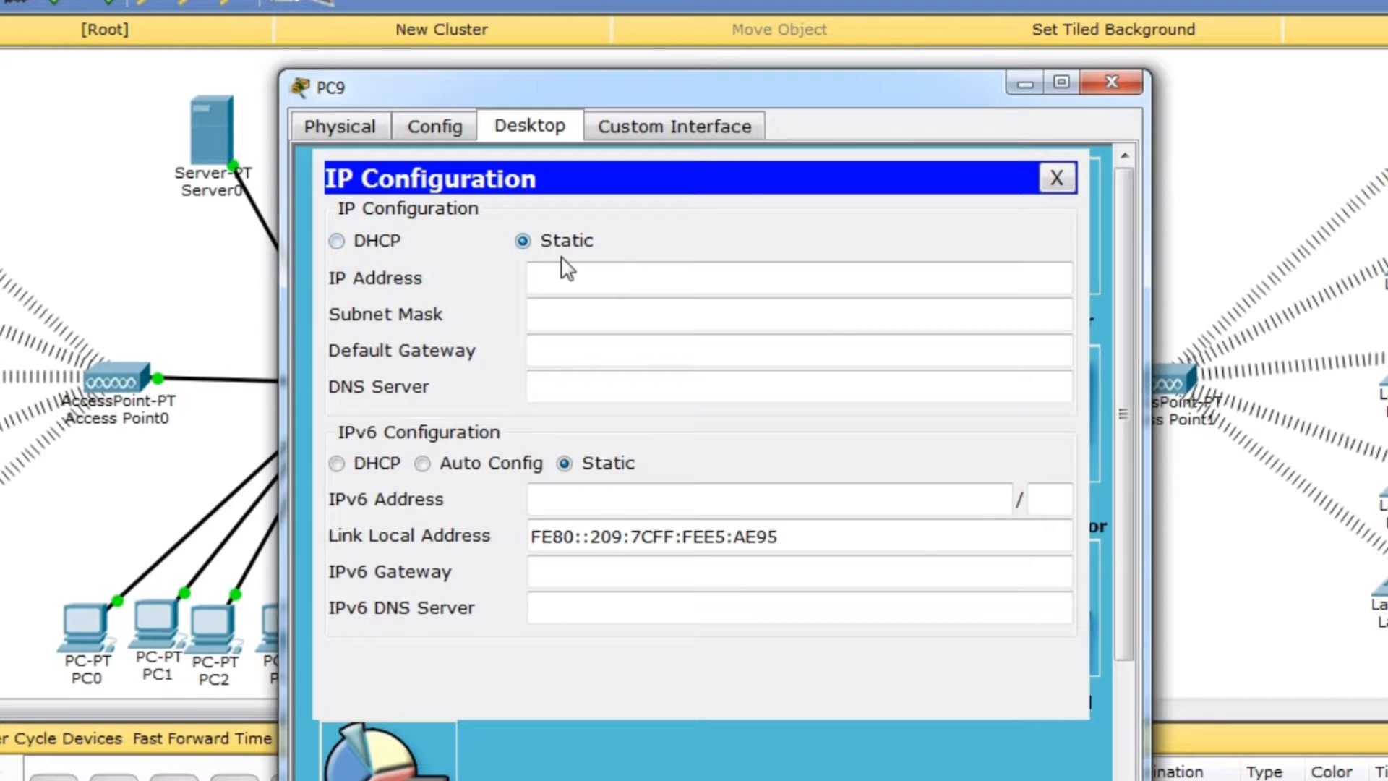
{"action": "left_click", "coordinate": [607, 287]}
{"action": "type", "text": "192.168.1.3"}
{"action": "key", "text": "Tab"}
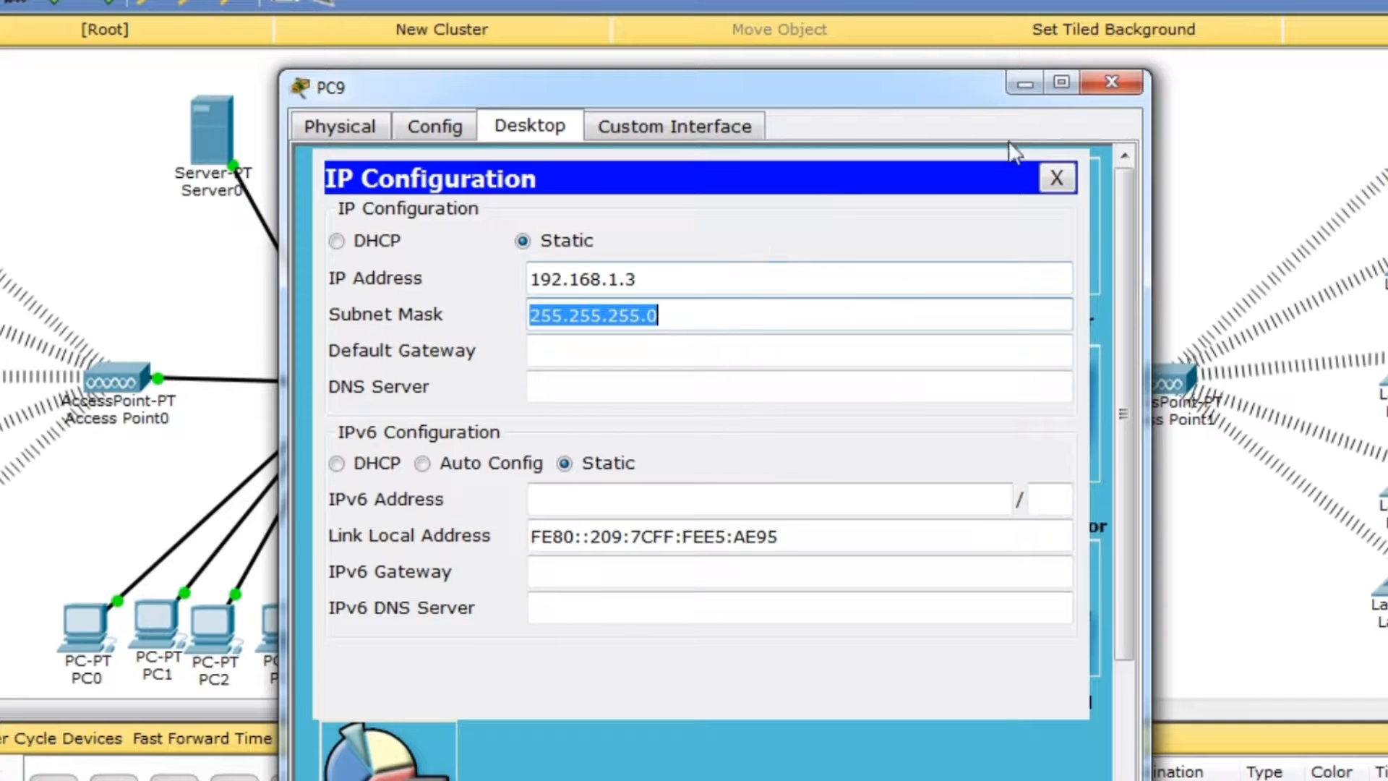
{"action": "left_click", "coordinate": [1114, 80]}
Give PC8 the static IP address 192.168.1.4 with the default subnet mask and close its window
{"action": "left_click", "coordinate": [1039, 627]}
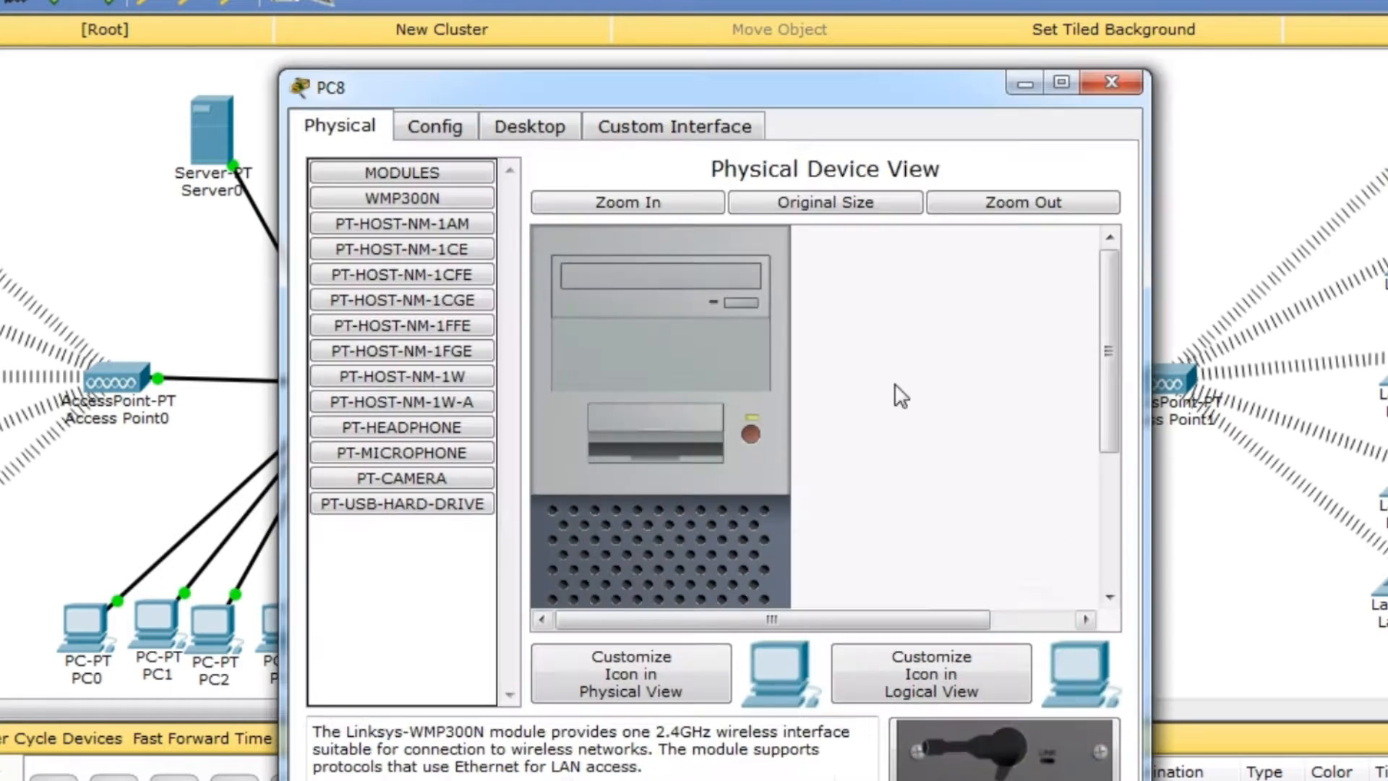
{"action": "left_click", "coordinate": [530, 126]}
{"action": "left_click", "coordinate": [397, 221]}
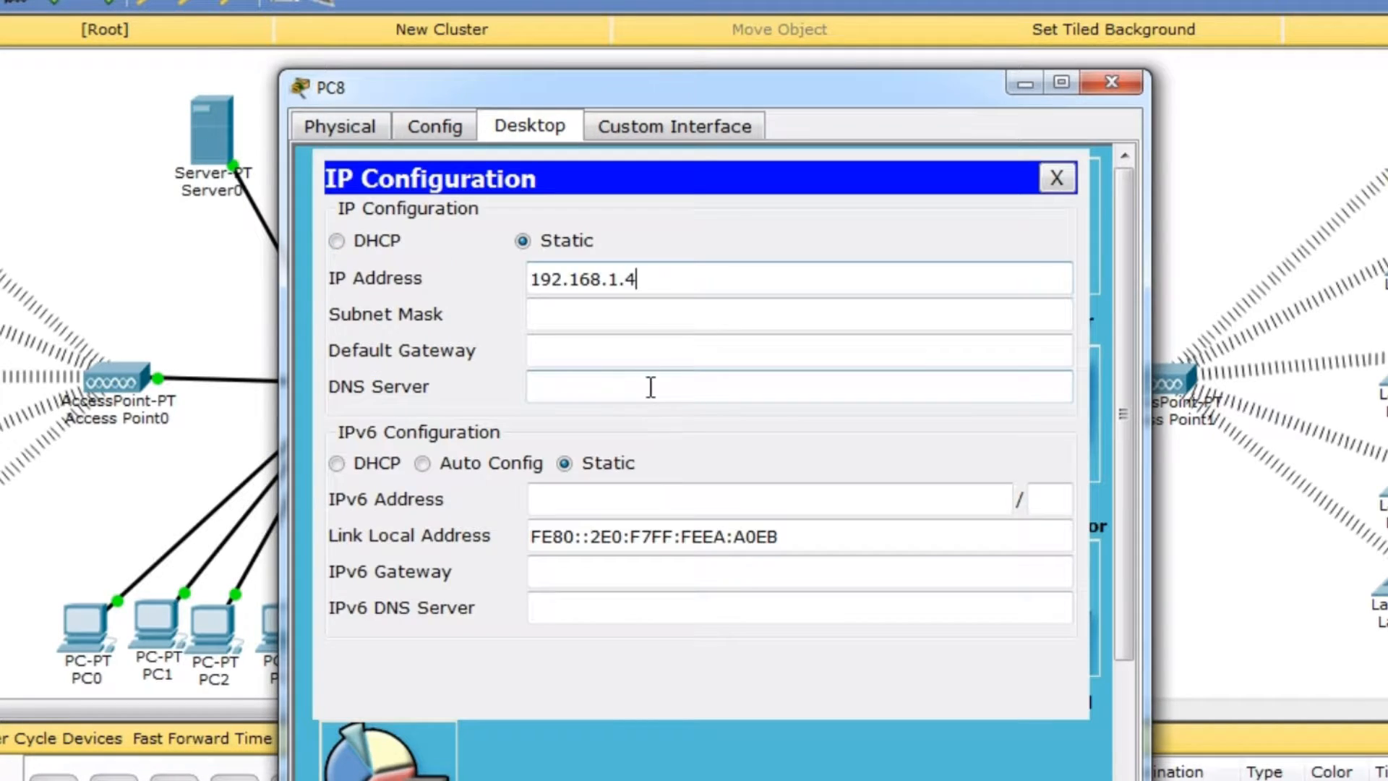
{"action": "type", "text": "192.168.1.4"}
{"action": "key", "text": "Tab"}
{"action": "left_click", "coordinate": [1112, 82]}
Give PC7 the static IP address 192.168.1.5 with subnet mask 255.255.255.0 and close its window
{"action": "left_click", "coordinate": [969, 626]}
{"action": "left_click", "coordinate": [522, 130]}
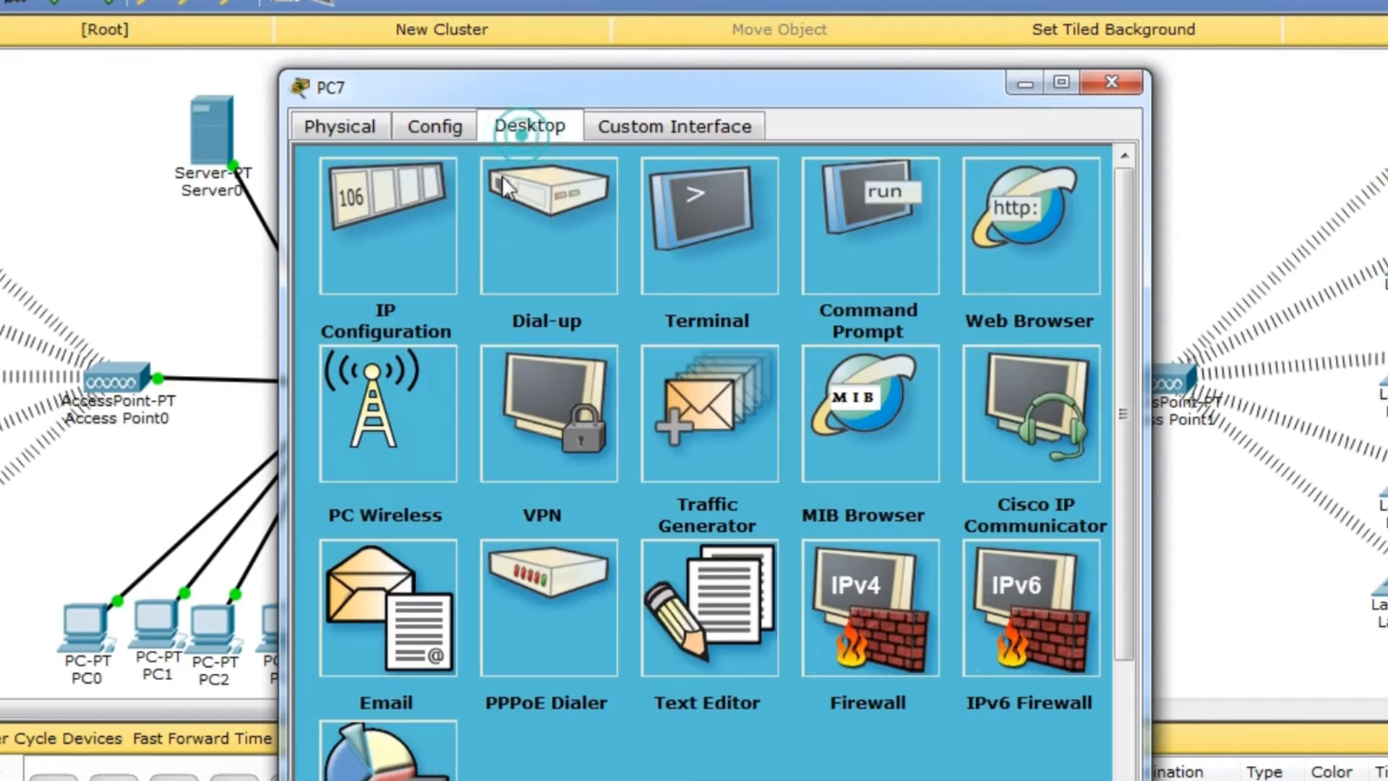
{"action": "left_click", "coordinate": [433, 256]}
{"action": "type", "text": "192.168.1.5"}
{"action": "key", "text": "Tab"}
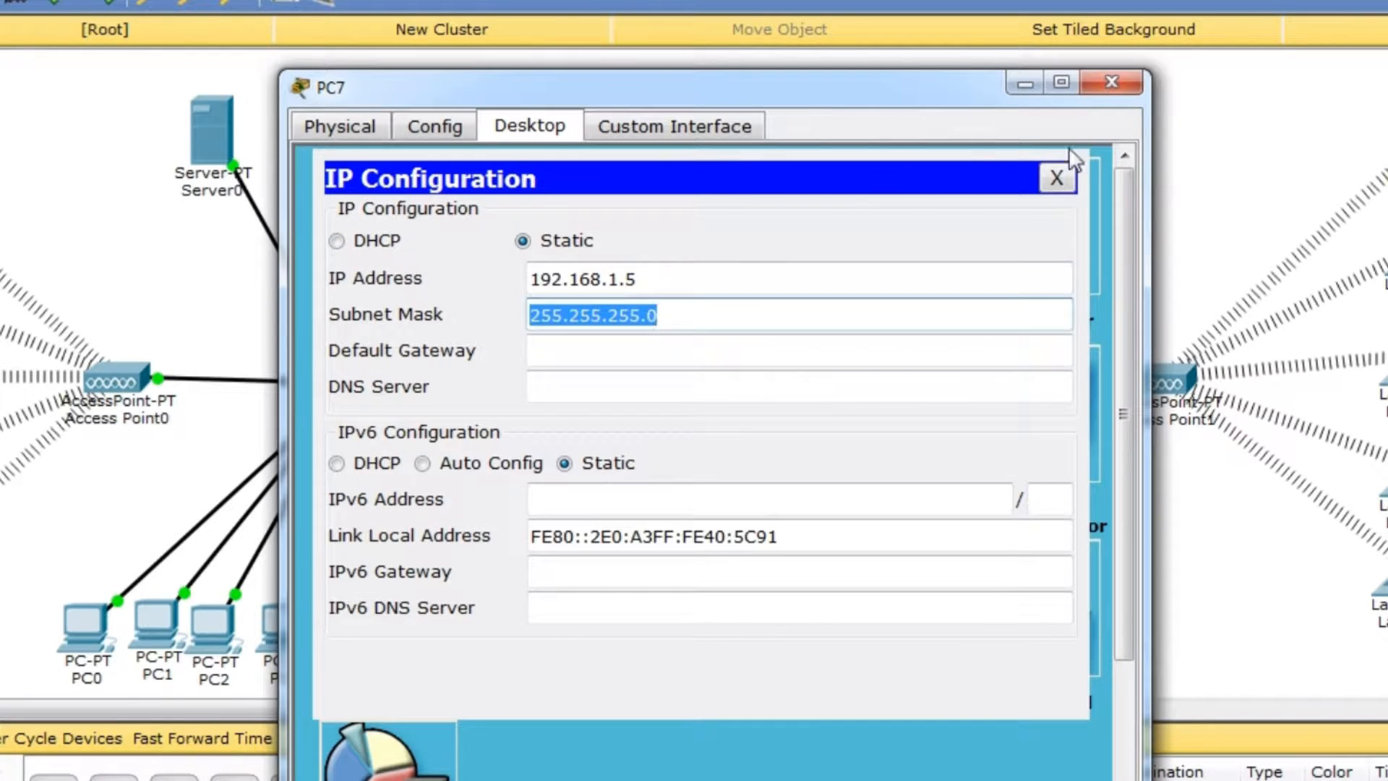
{"action": "left_click", "coordinate": [1112, 81]}
Give PC6 the static IP address 192.168.1.6 with subnet mask 255.255.255.0 and close its window
{"action": "left_click", "coordinate": [888, 626]}
{"action": "left_click", "coordinate": [530, 126]}
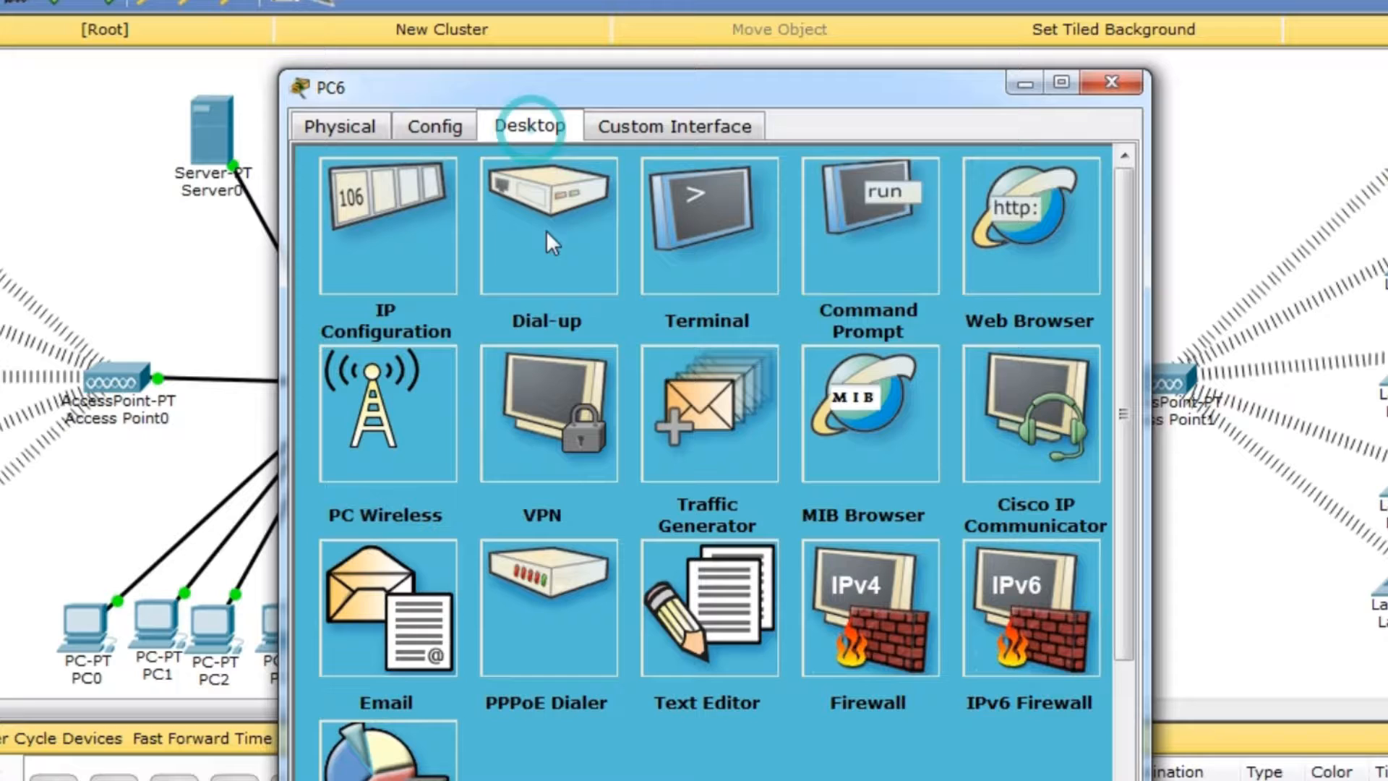
{"action": "left_click", "coordinate": [419, 250]}
{"action": "type", "text": "192.168.1.6"}
{"action": "key", "text": "Tab"}
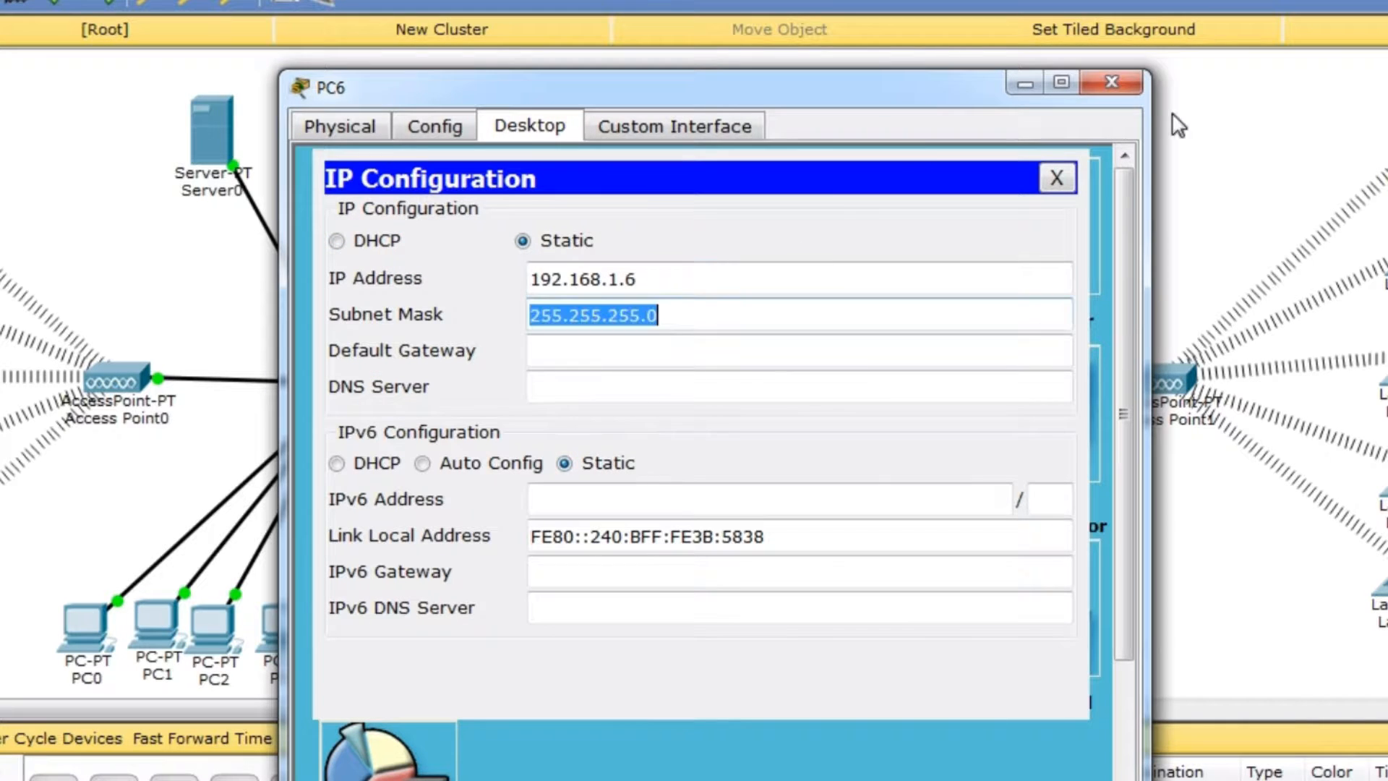
{"action": "left_click", "coordinate": [1130, 85]}
Give PC5 the static IP address 192.168.1.7 with subnet mask 255.255.255.0 and close its window
{"action": "left_click", "coordinate": [815, 622]}
{"action": "left_click", "coordinate": [521, 126]}
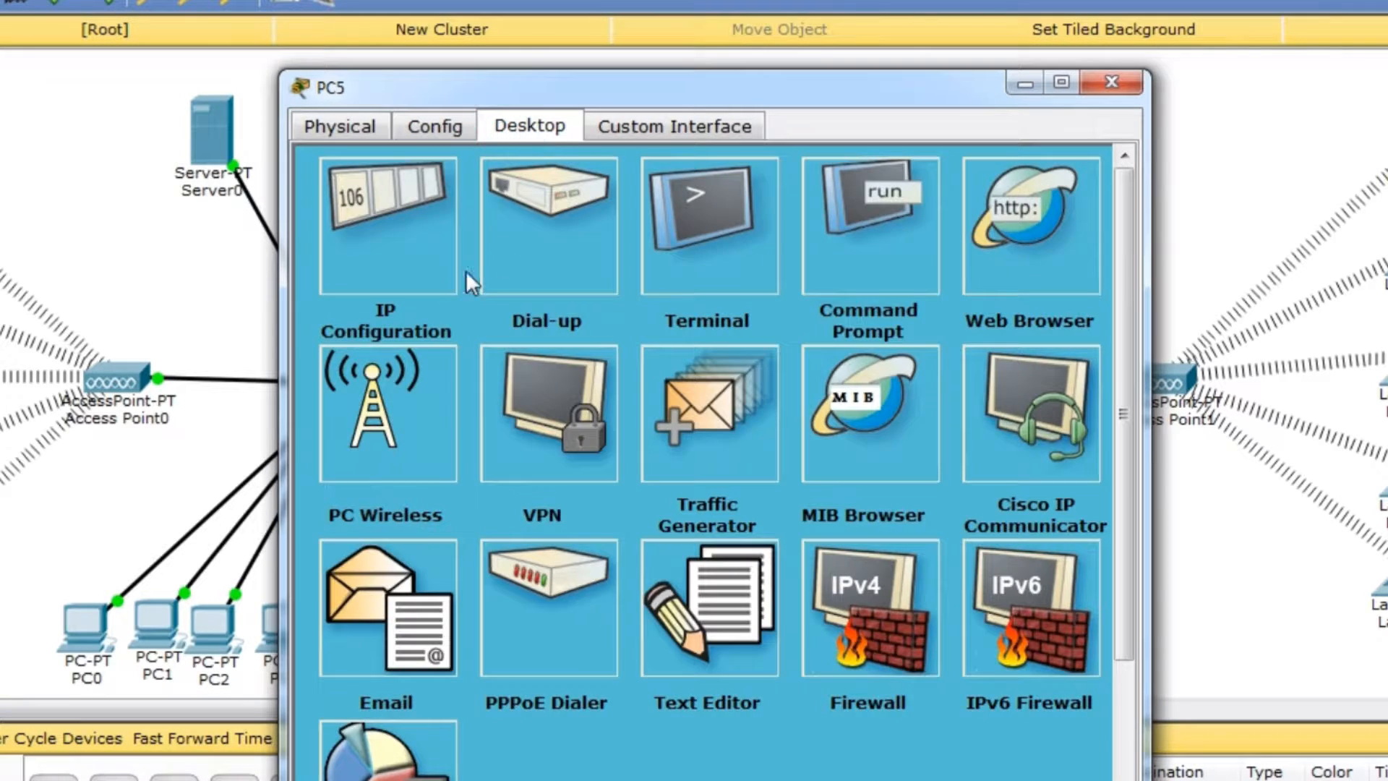
{"action": "left_click", "coordinate": [466, 273]}
{"action": "type", "text": "192.168.1.7"}
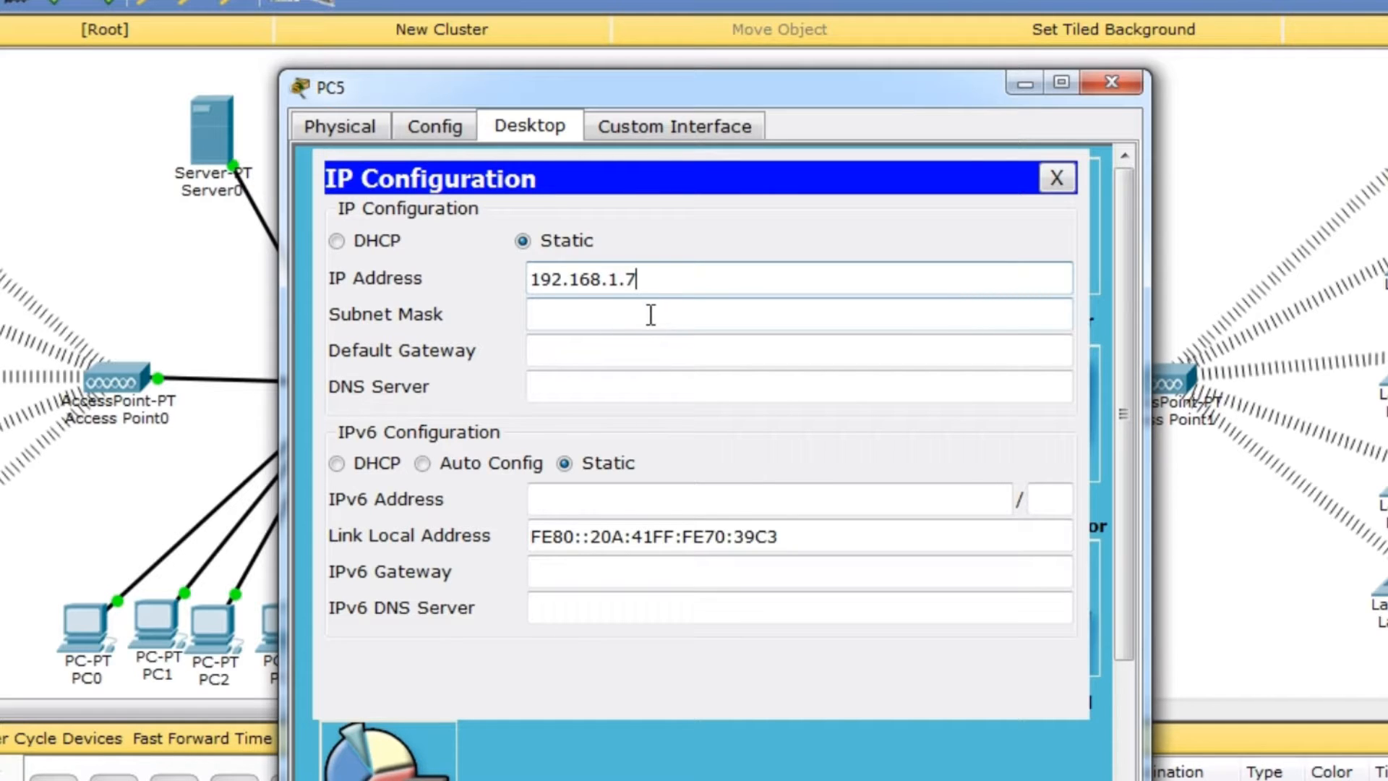
{"action": "key", "text": "Tab"}
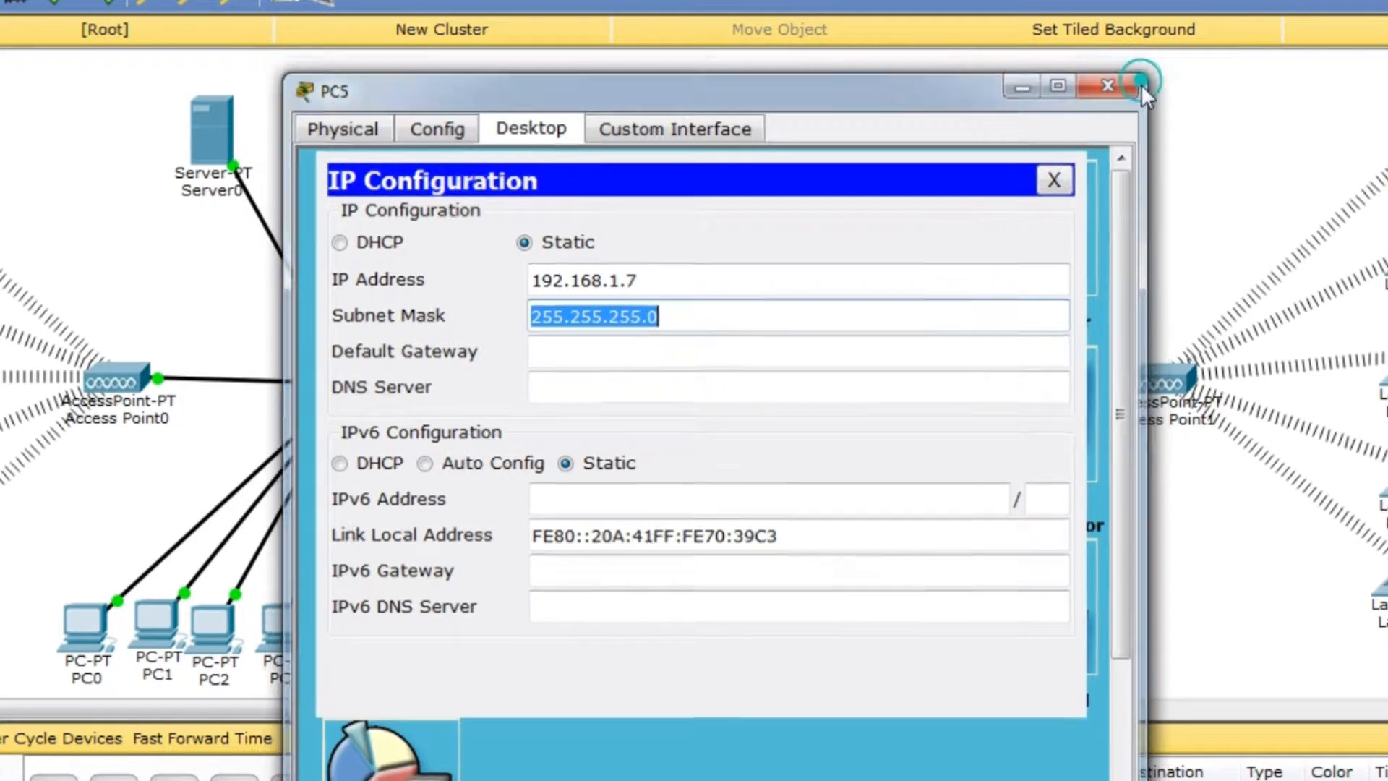
{"action": "left_click", "coordinate": [1114, 82]}
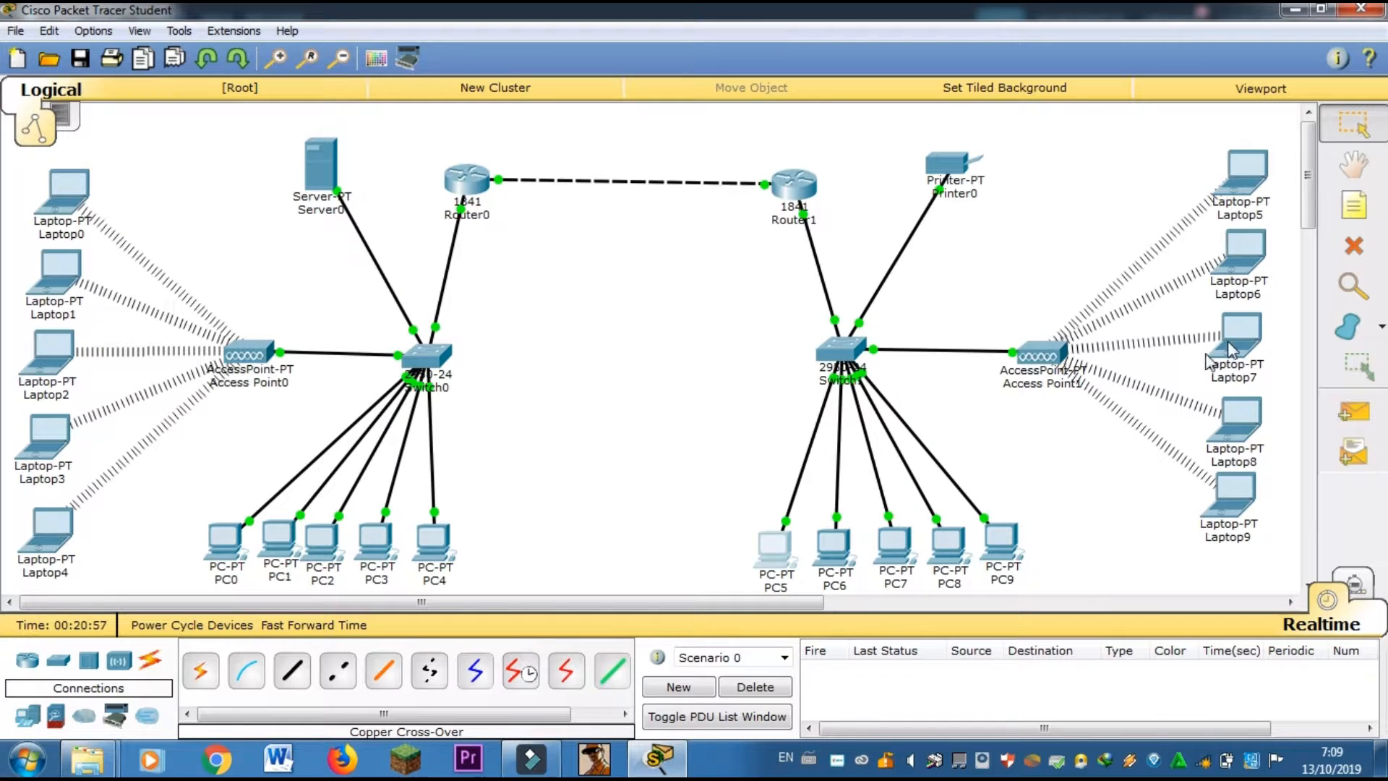
Switch Laptop5 to static addressing with IP address 192.168.1.8 and the default subnet mask, and close its window
{"action": "left_click", "coordinate": [1218, 217]}
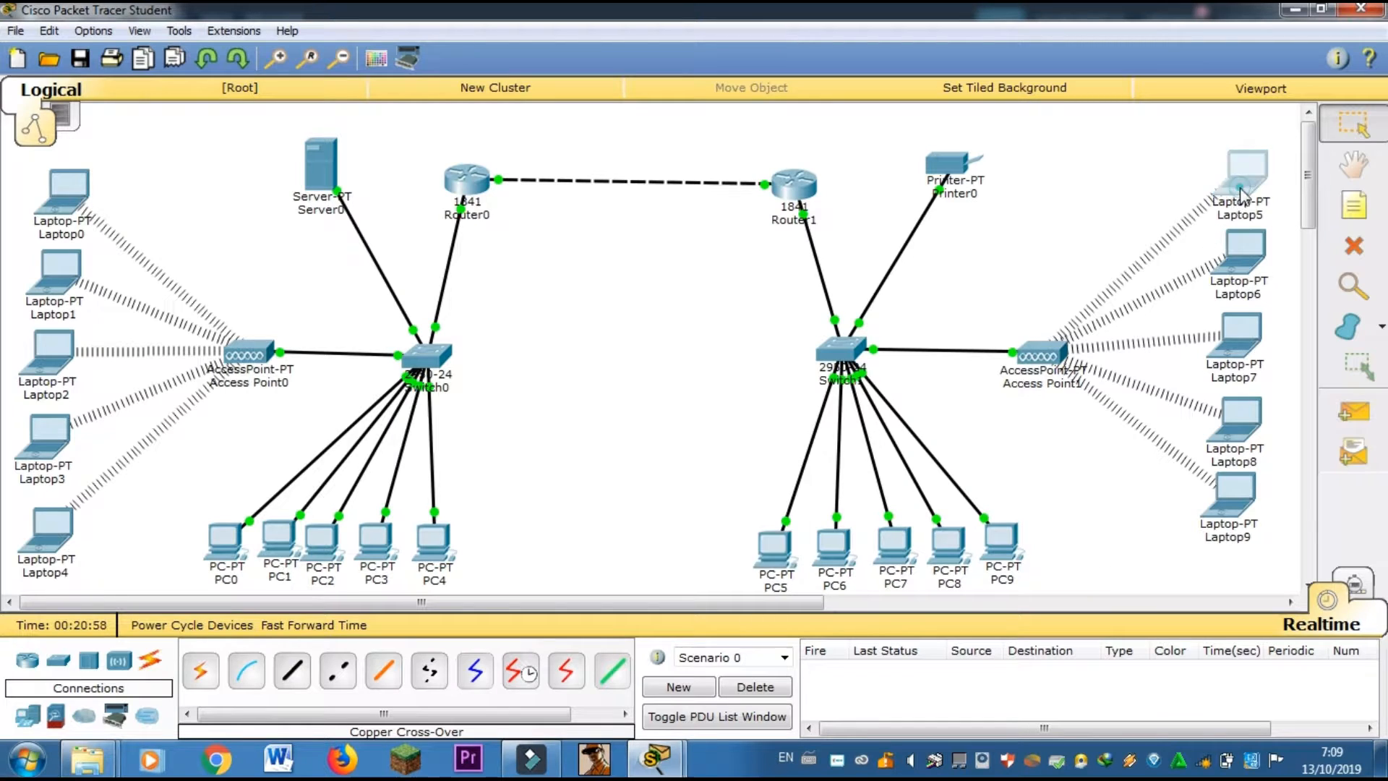
{"action": "left_click", "coordinate": [562, 161]}
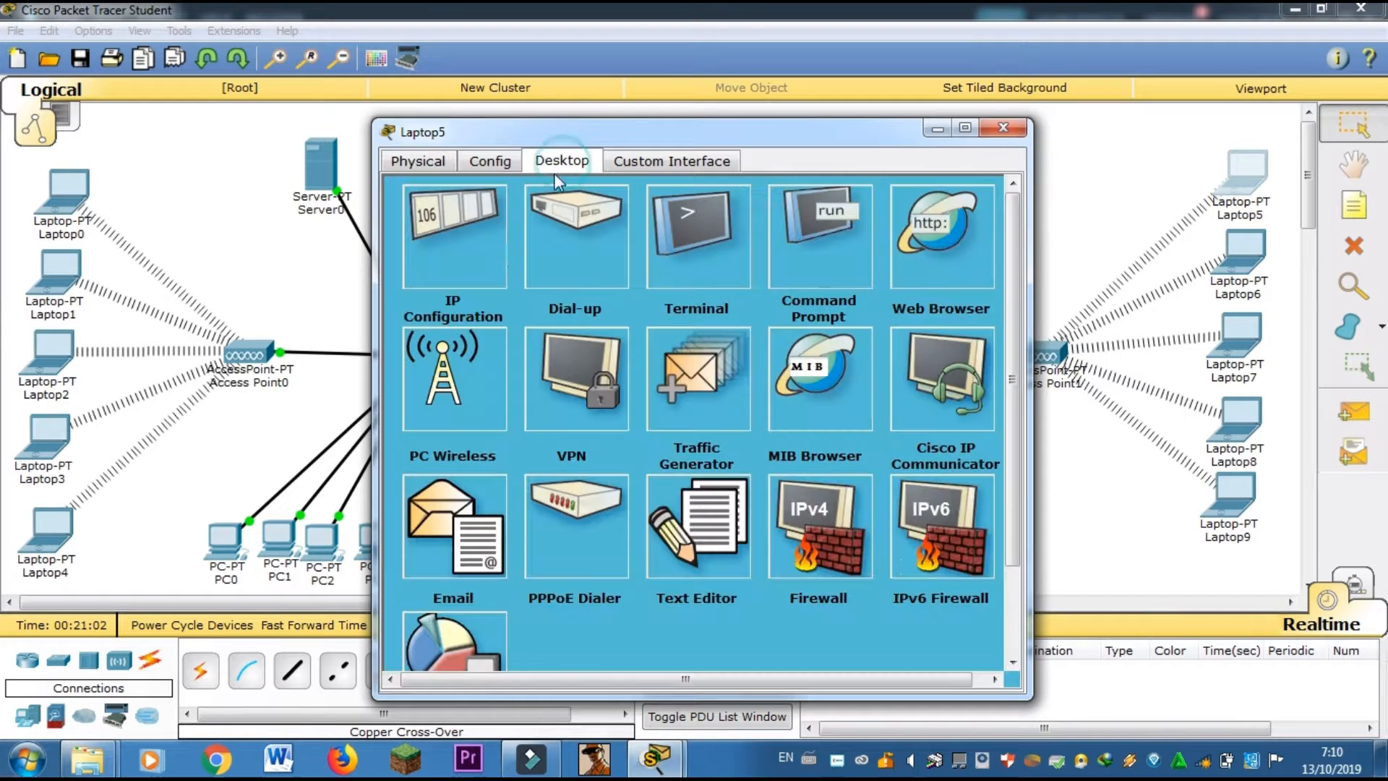
{"action": "left_click", "coordinate": [449, 245]}
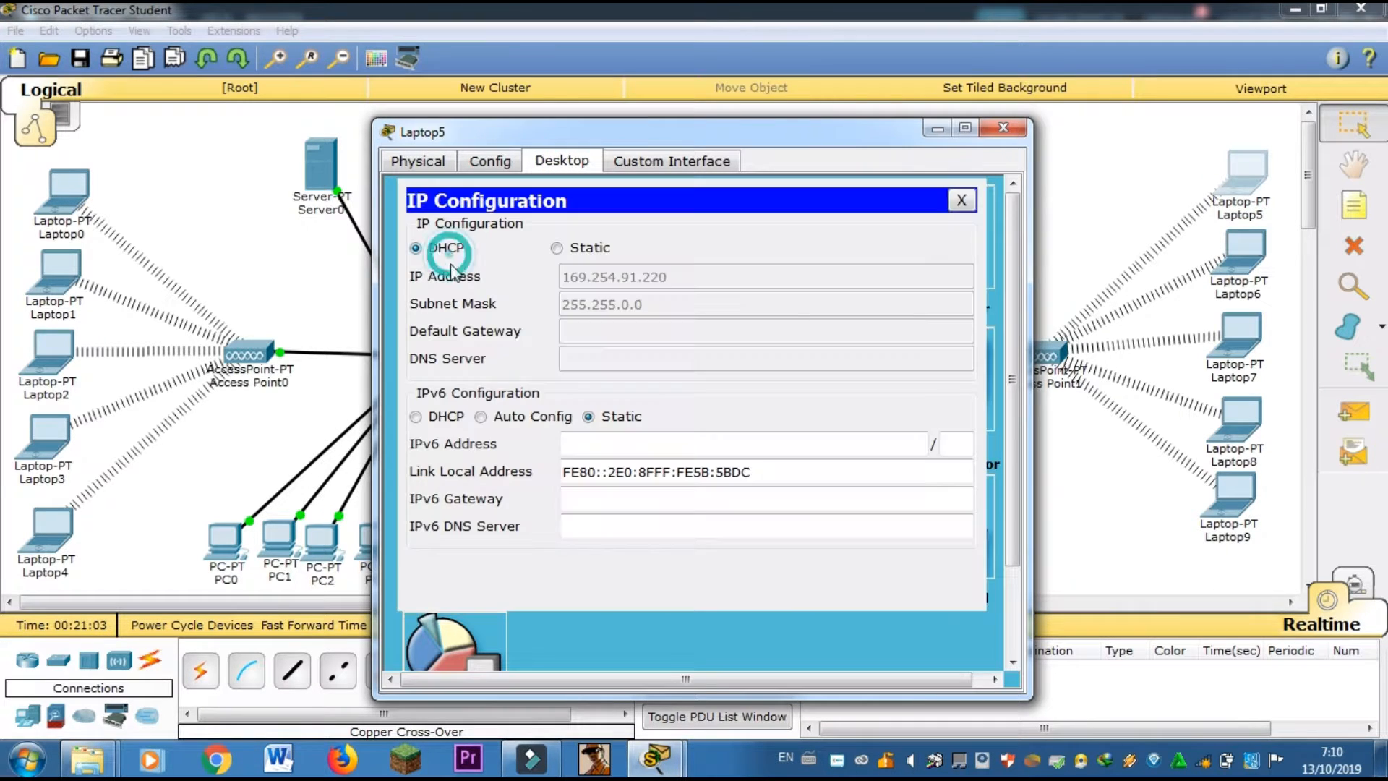
{"action": "left_click", "coordinate": [556, 248]}
{"action": "type", "text": "192.168.1.8"}
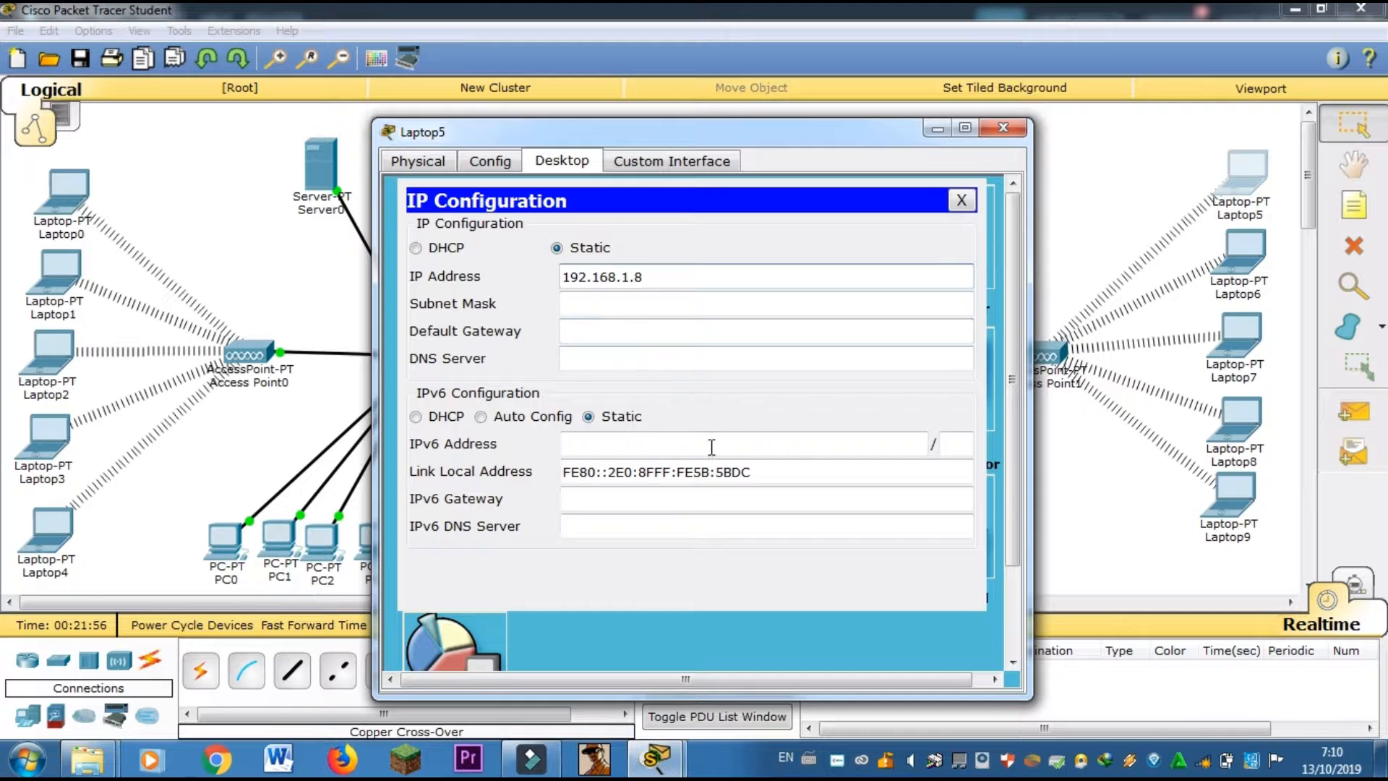
{"action": "key", "text": "Tab"}
{"action": "left_click", "coordinate": [1004, 127]}
Switch Laptop6 to static addressing with IP address 192.168.1.9 and the default subnet mask, and close its window
{"action": "left_click", "coordinate": [1245, 256]}
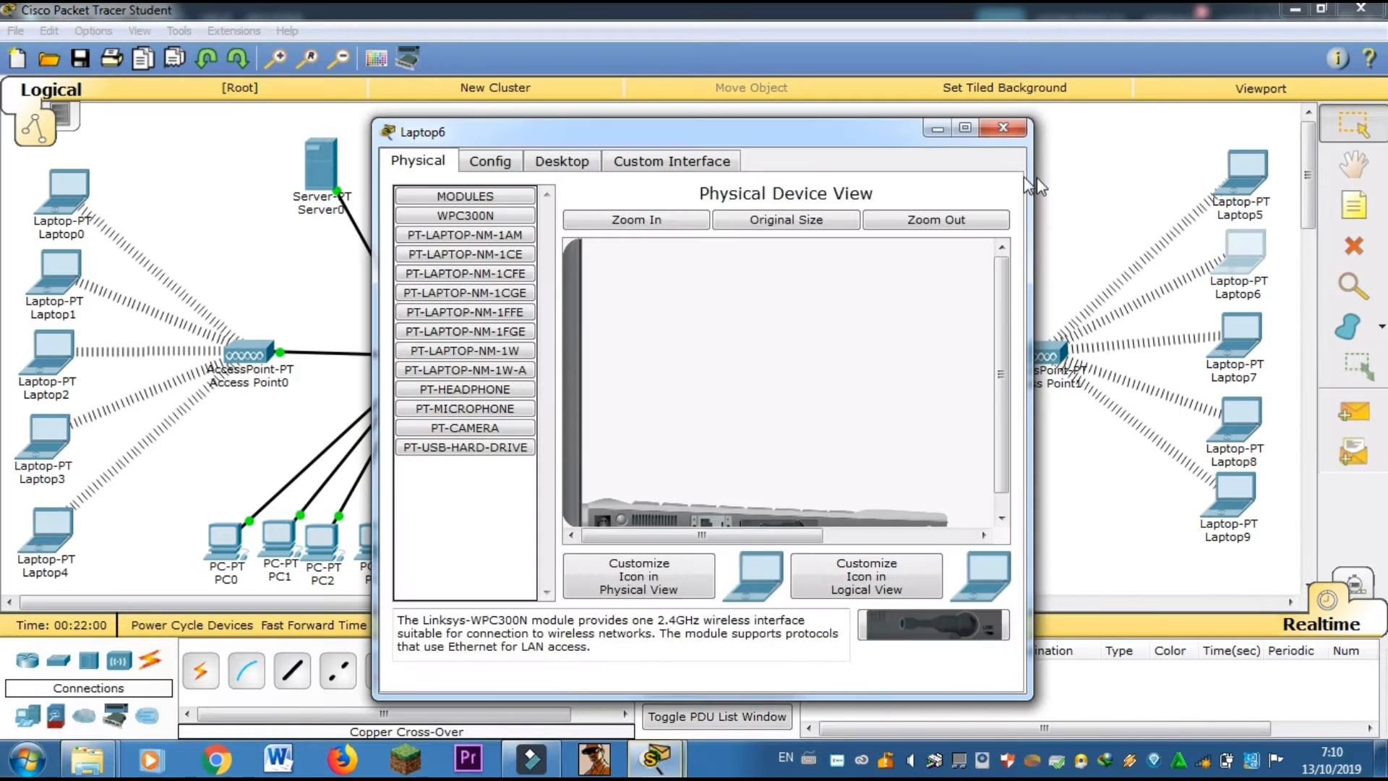
{"action": "left_click", "coordinate": [562, 161]}
{"action": "left_click", "coordinate": [477, 249]}
{"action": "left_click", "coordinate": [557, 248]}
{"action": "type", "text": "192.168.1.9"}
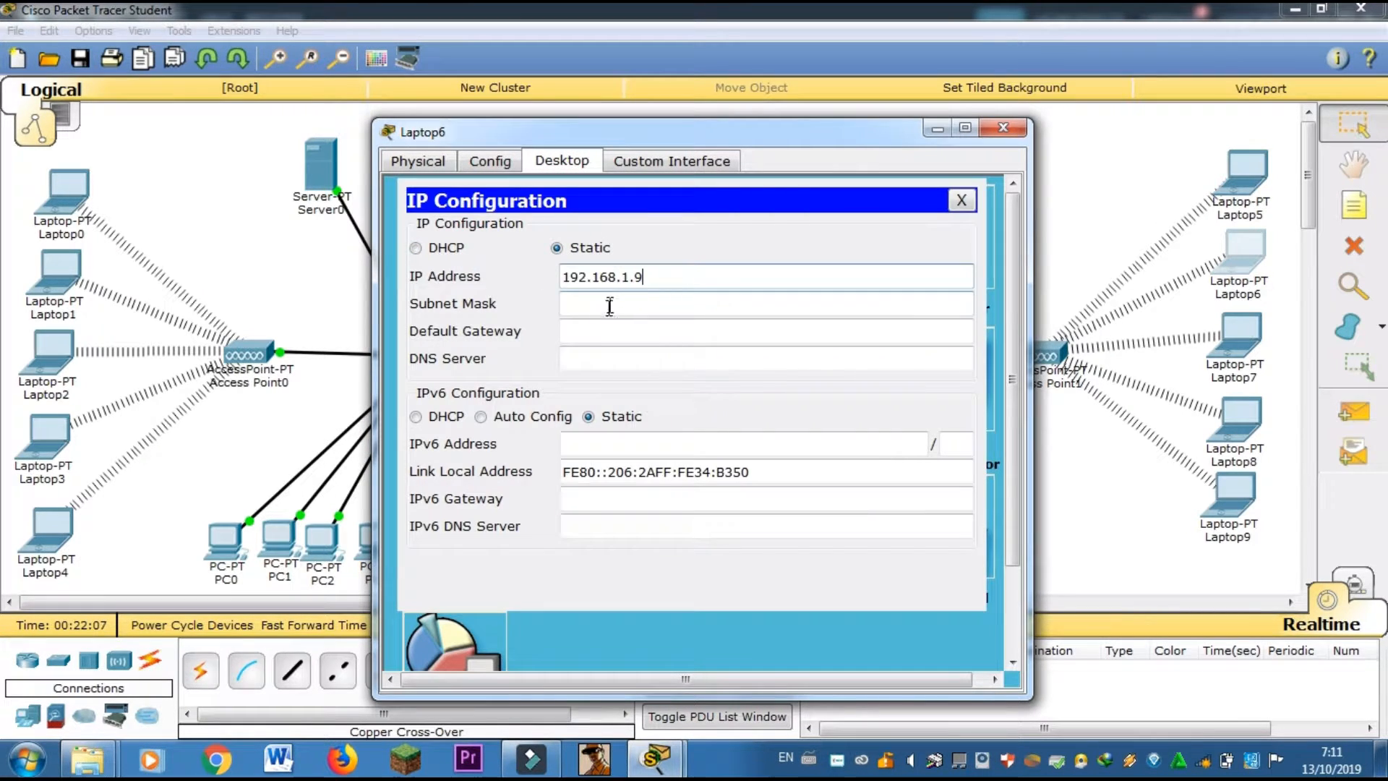
{"action": "key", "text": "Tab"}
{"action": "left_click", "coordinate": [992, 134]}
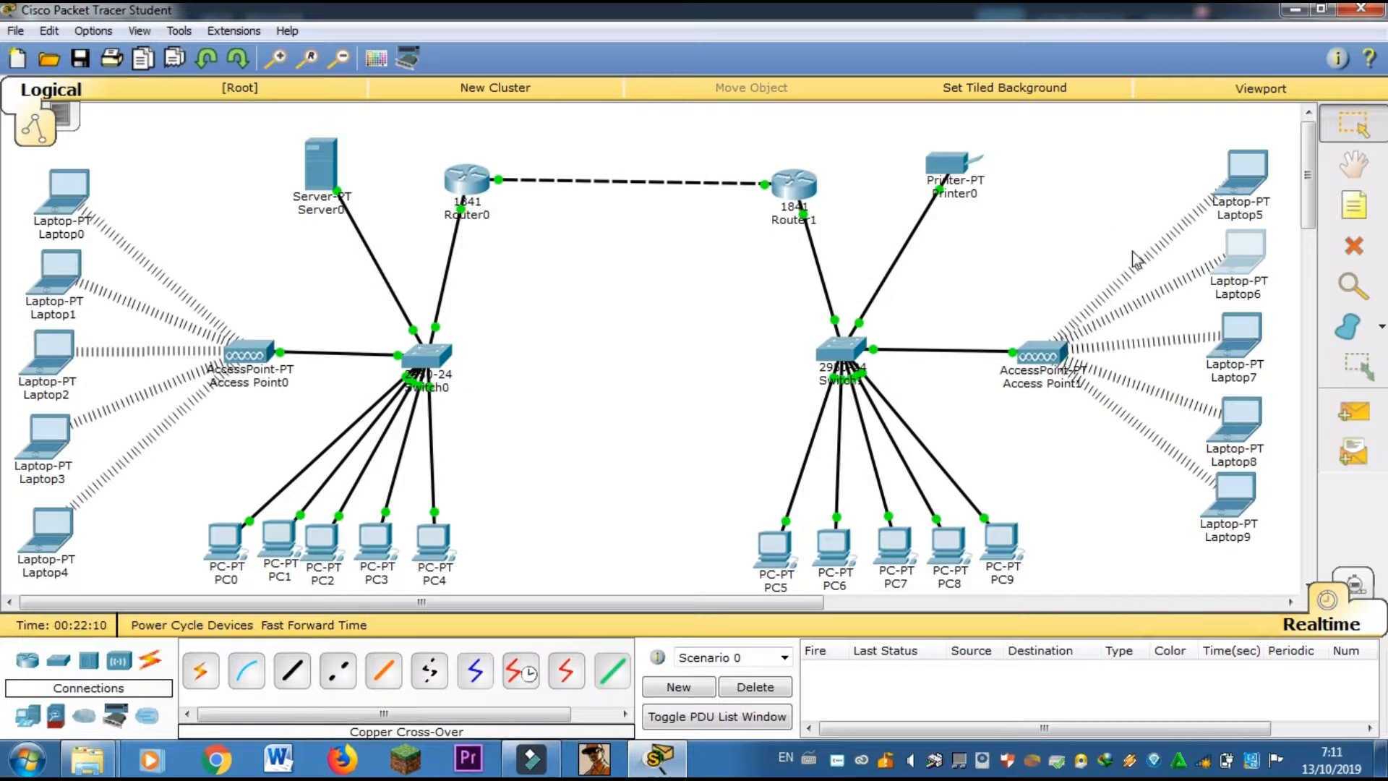
Switch Laptop7 to static addressing with IP address 192.168.1.10 and the default subnet mask, and close its window
{"action": "left_click", "coordinate": [1227, 343]}
{"action": "left_click", "coordinate": [562, 161]}
{"action": "left_click", "coordinate": [486, 235]}
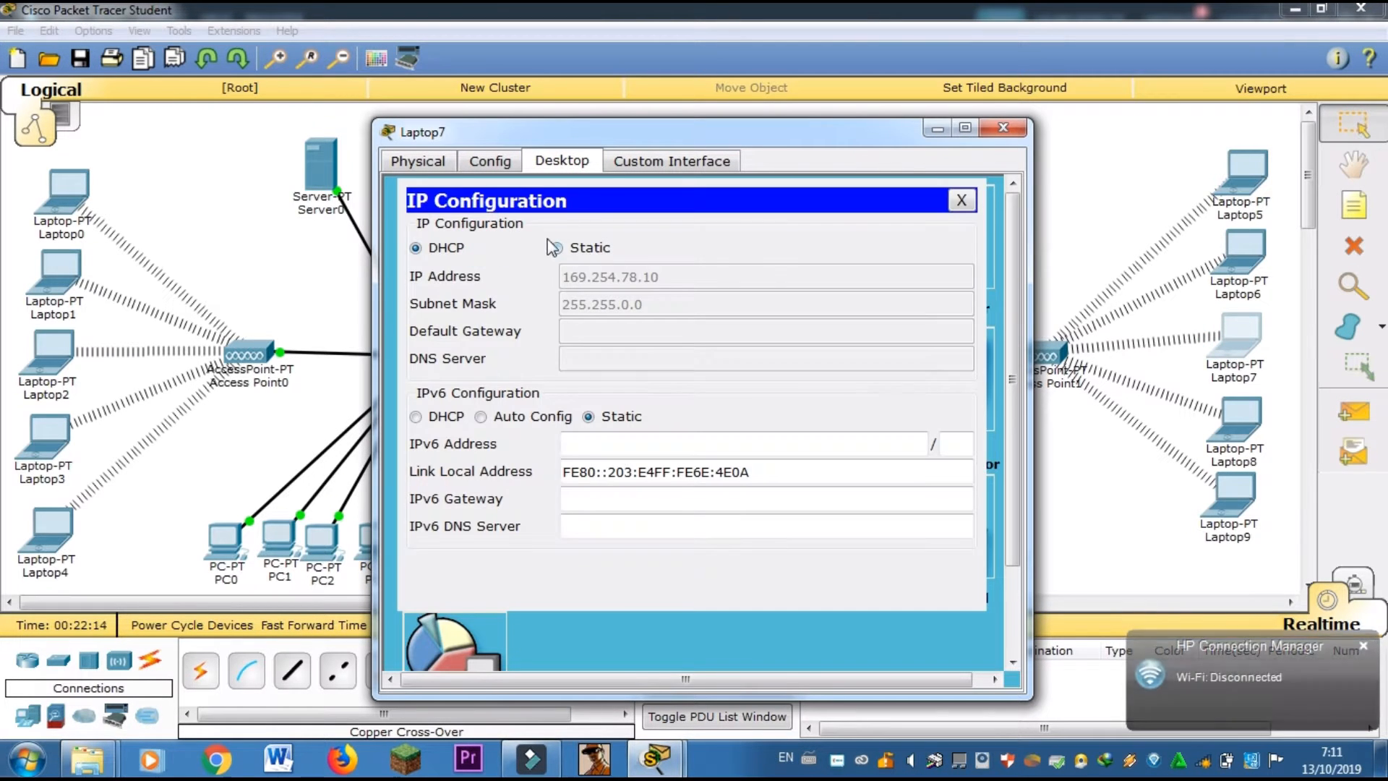
{"action": "left_click", "coordinate": [551, 247]}
{"action": "left_click", "coordinate": [576, 276]}
{"action": "type", "text": "192.168.1.1"}
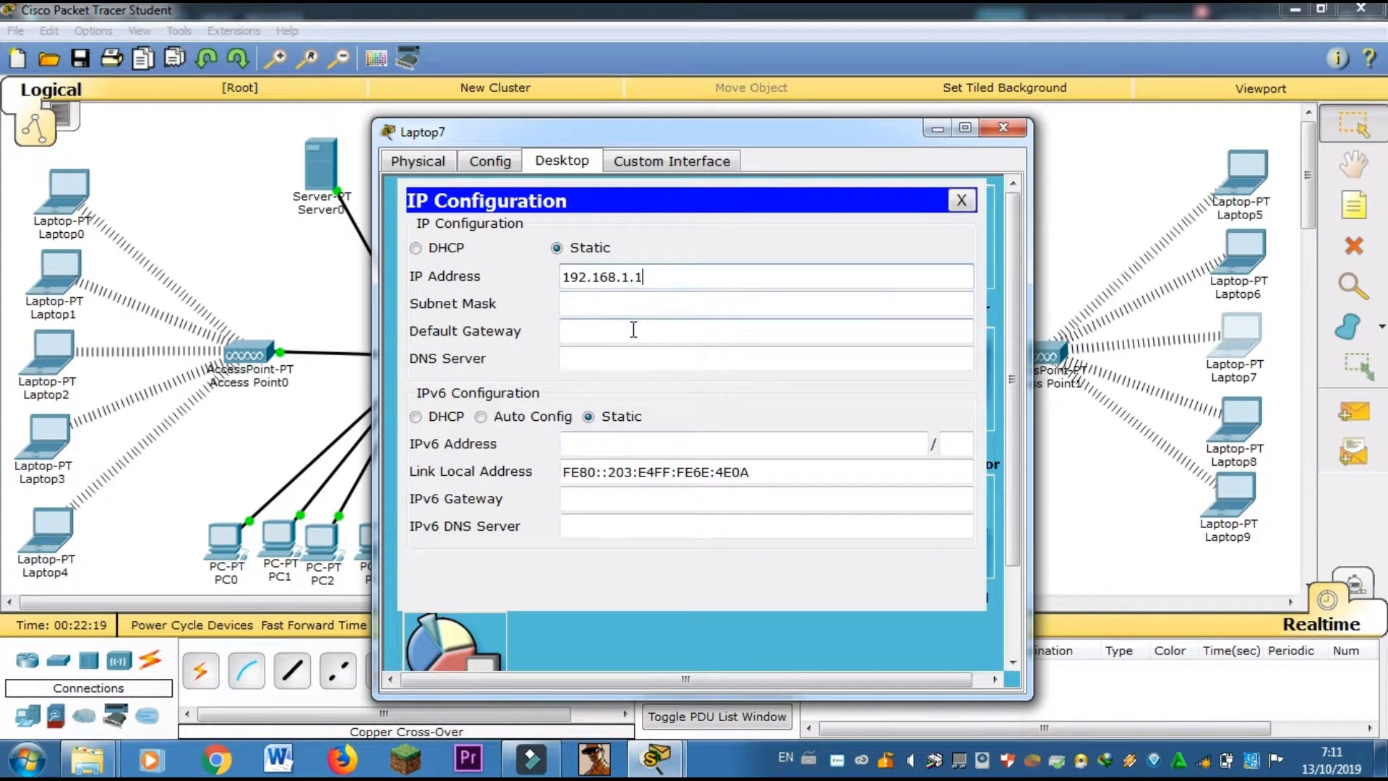
{"action": "type", "text": "0"}
{"action": "key", "text": "Tab"}
{"action": "left_click", "coordinate": [1003, 127]}
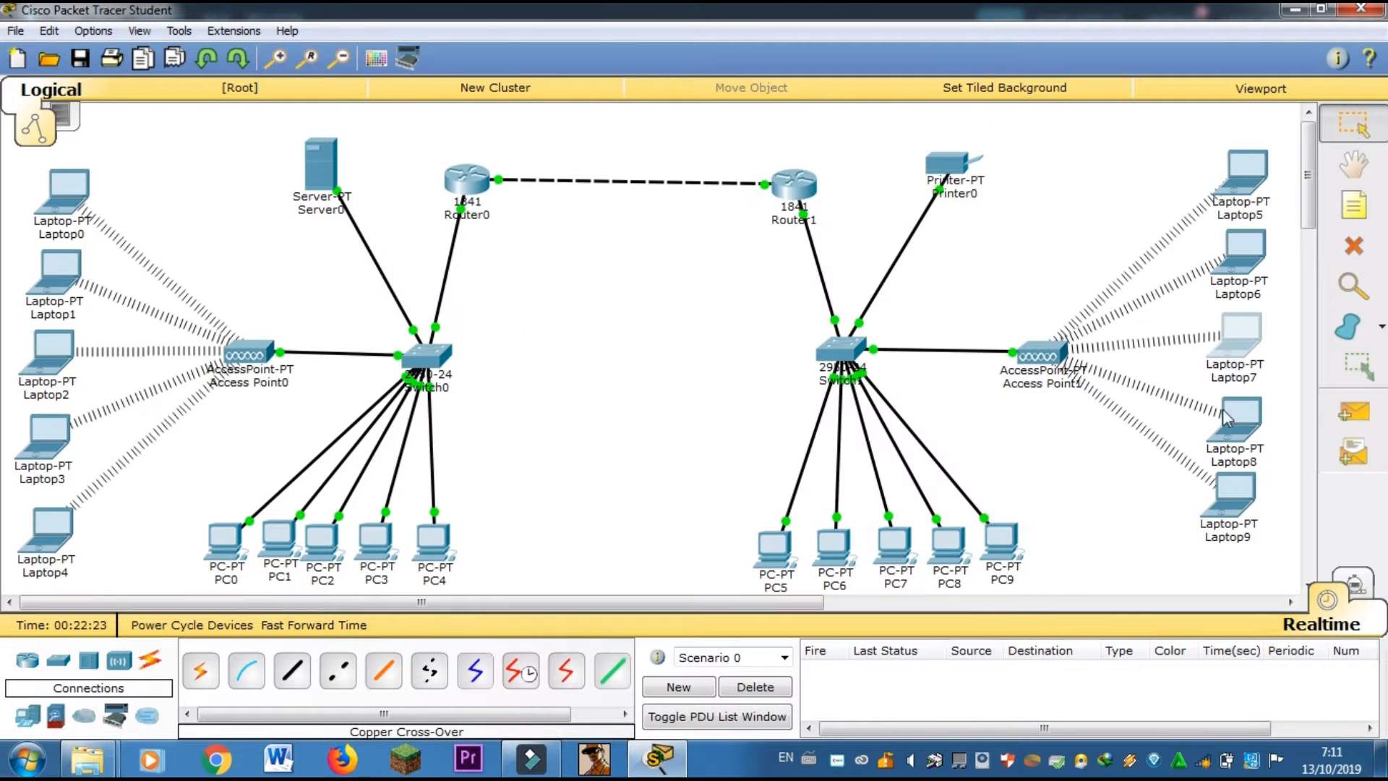
Switch Laptop8 to static addressing with IP address 192.168.1.11 and the default subnet mask, and close its window
{"action": "left_click", "coordinate": [1241, 419]}
{"action": "left_click", "coordinate": [562, 161]}
{"action": "left_click", "coordinate": [477, 238]}
{"action": "left_click", "coordinate": [556, 248]}
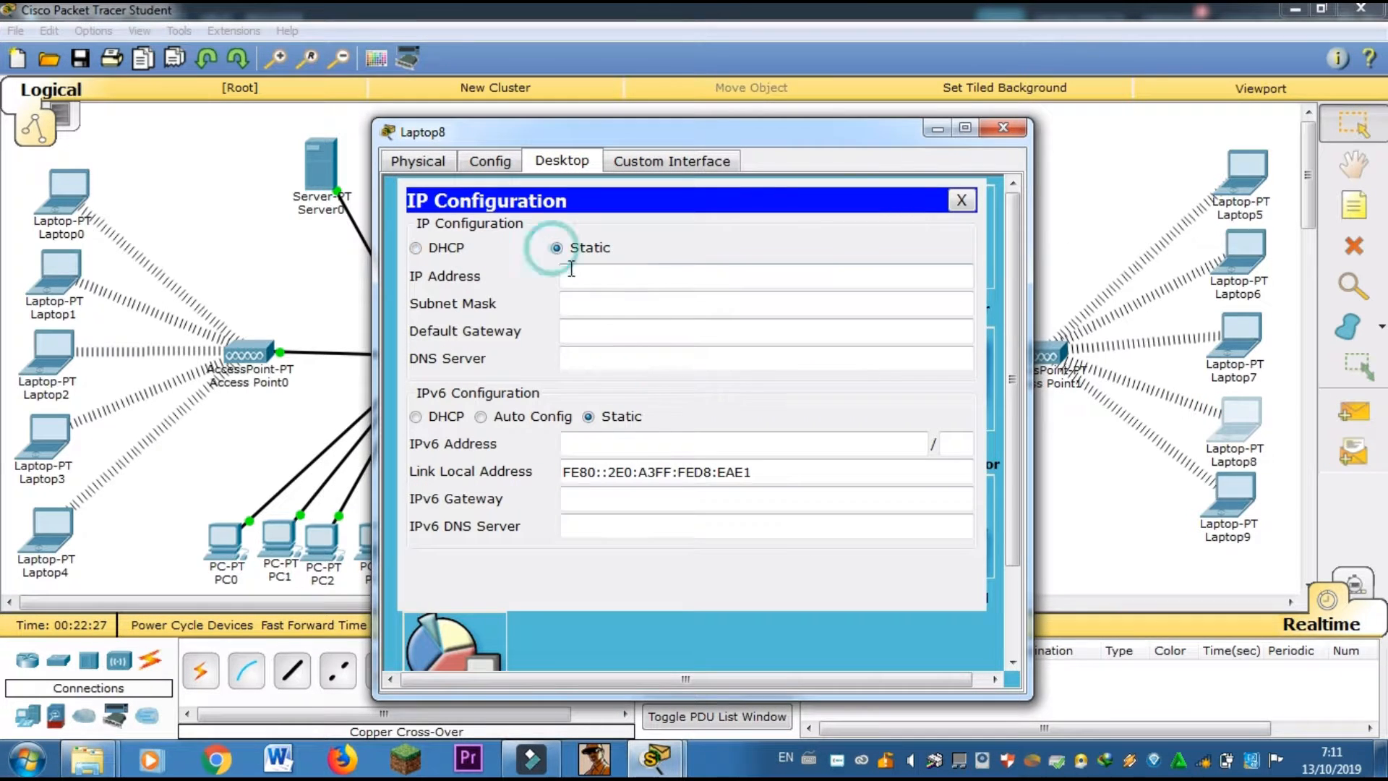
{"action": "left_click", "coordinate": [578, 276]}
{"action": "type", "text": "192.168.1.11"}
{"action": "key", "text": "Tab"}
{"action": "left_click", "coordinate": [1003, 127]}
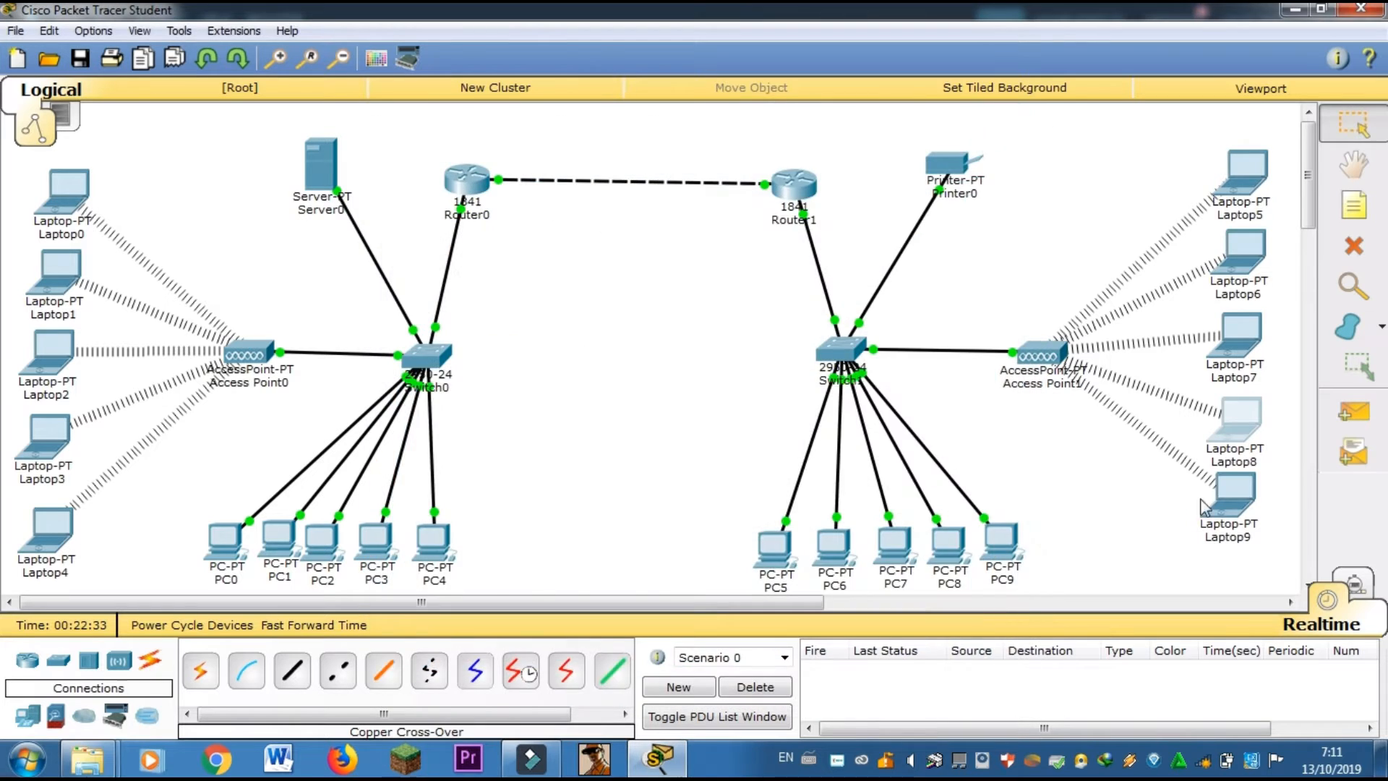
Switch Laptop9 to static addressing with IP address 192.168.1.12 and subnet mask 255.255.255.0, and close its window
{"action": "left_click", "coordinate": [1233, 496]}
{"action": "left_click", "coordinate": [550, 159]}
{"action": "left_click", "coordinate": [454, 239]}
{"action": "left_click", "coordinate": [556, 248]}
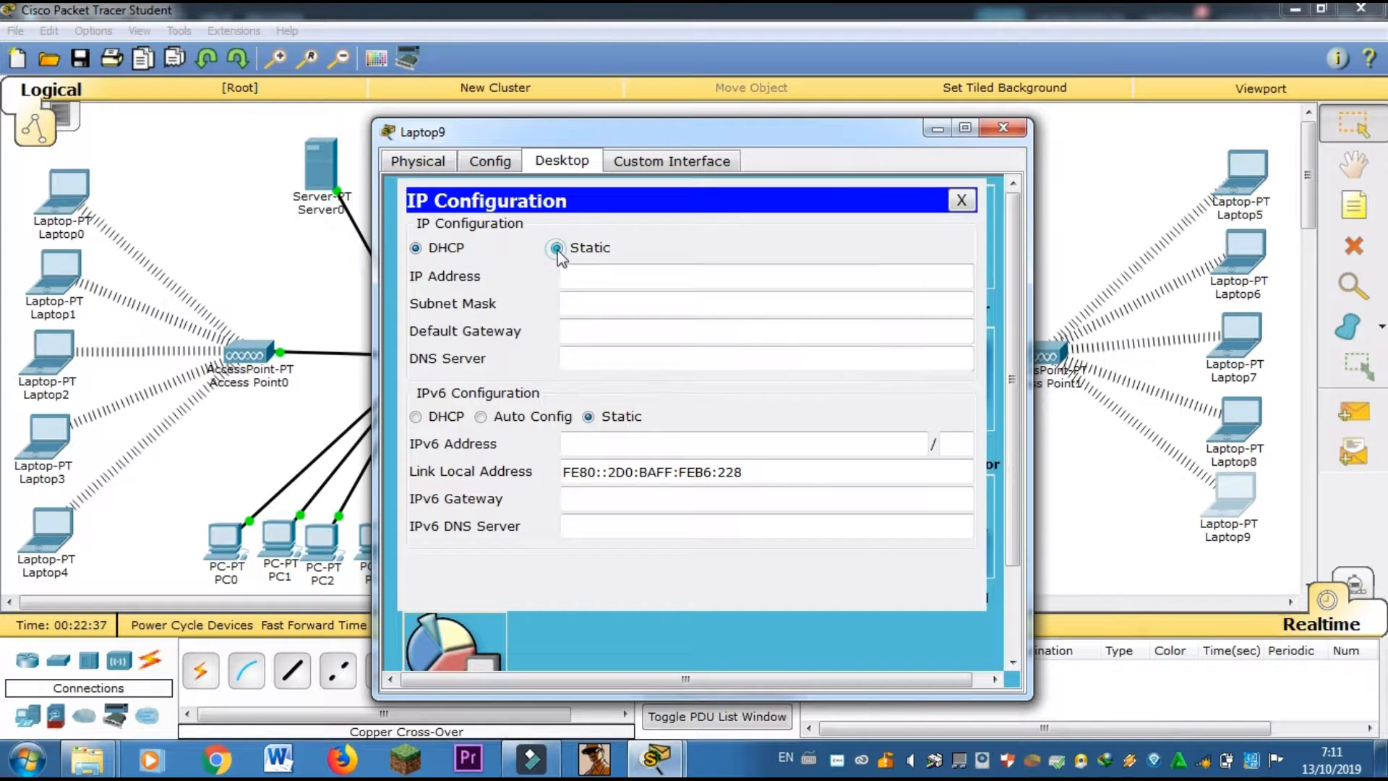
{"action": "left_click", "coordinate": [593, 276]}
{"action": "type", "text": "192.168.1.12"}
{"action": "key", "text": "Tab"}
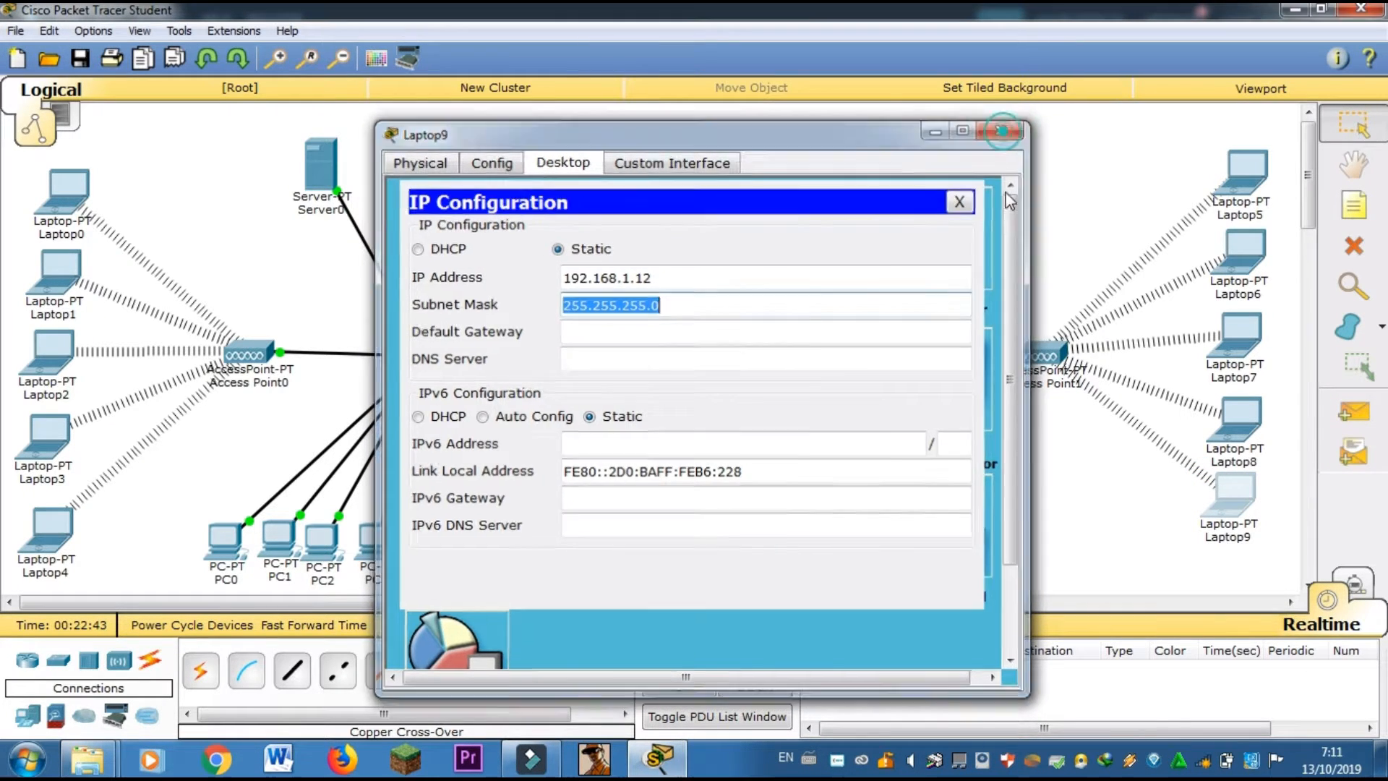
{"action": "left_click", "coordinate": [1003, 127]}
Switch Laptop4 to static addressing with IP address 192.168.1.8 and the default subnet mask, and close its window
{"action": "left_click", "coordinate": [48, 527]}
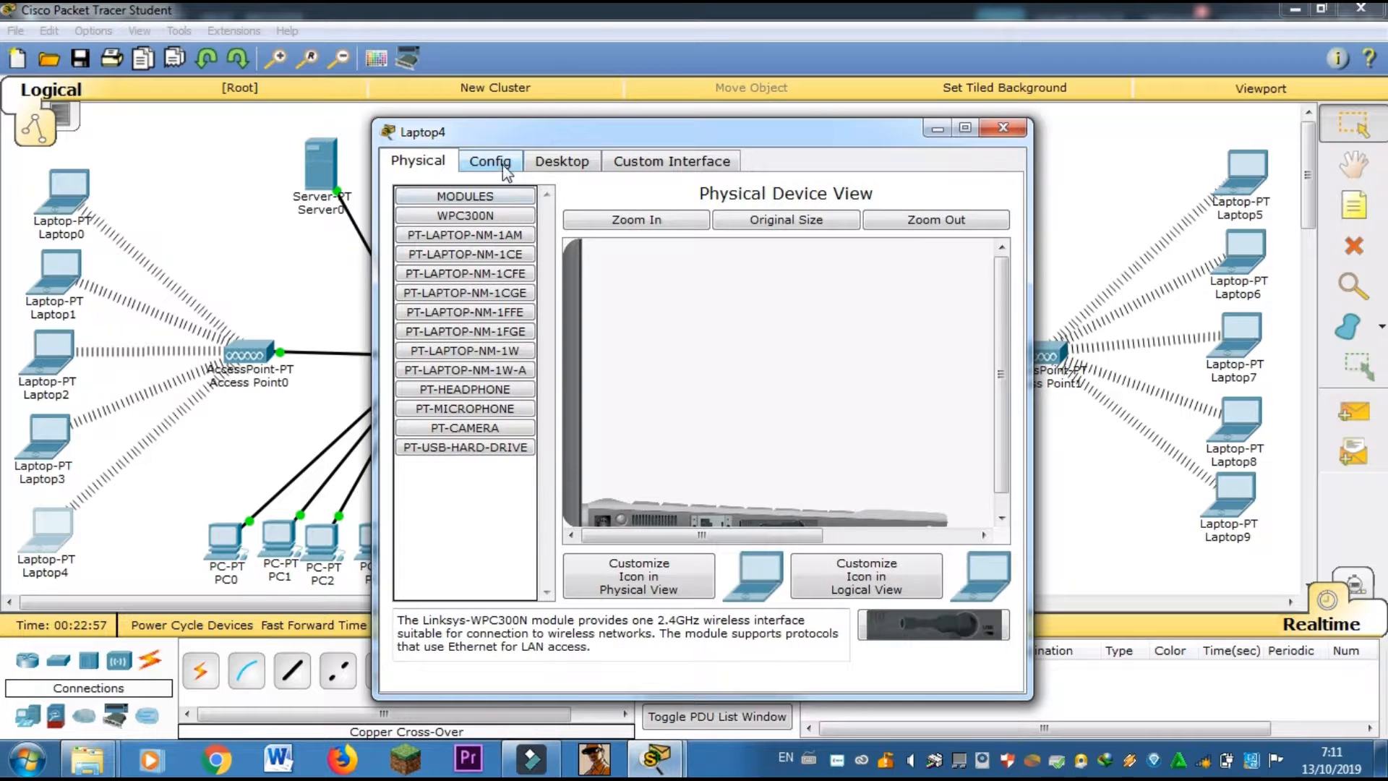
{"action": "left_click", "coordinate": [538, 159]}
{"action": "left_click", "coordinate": [463, 235]}
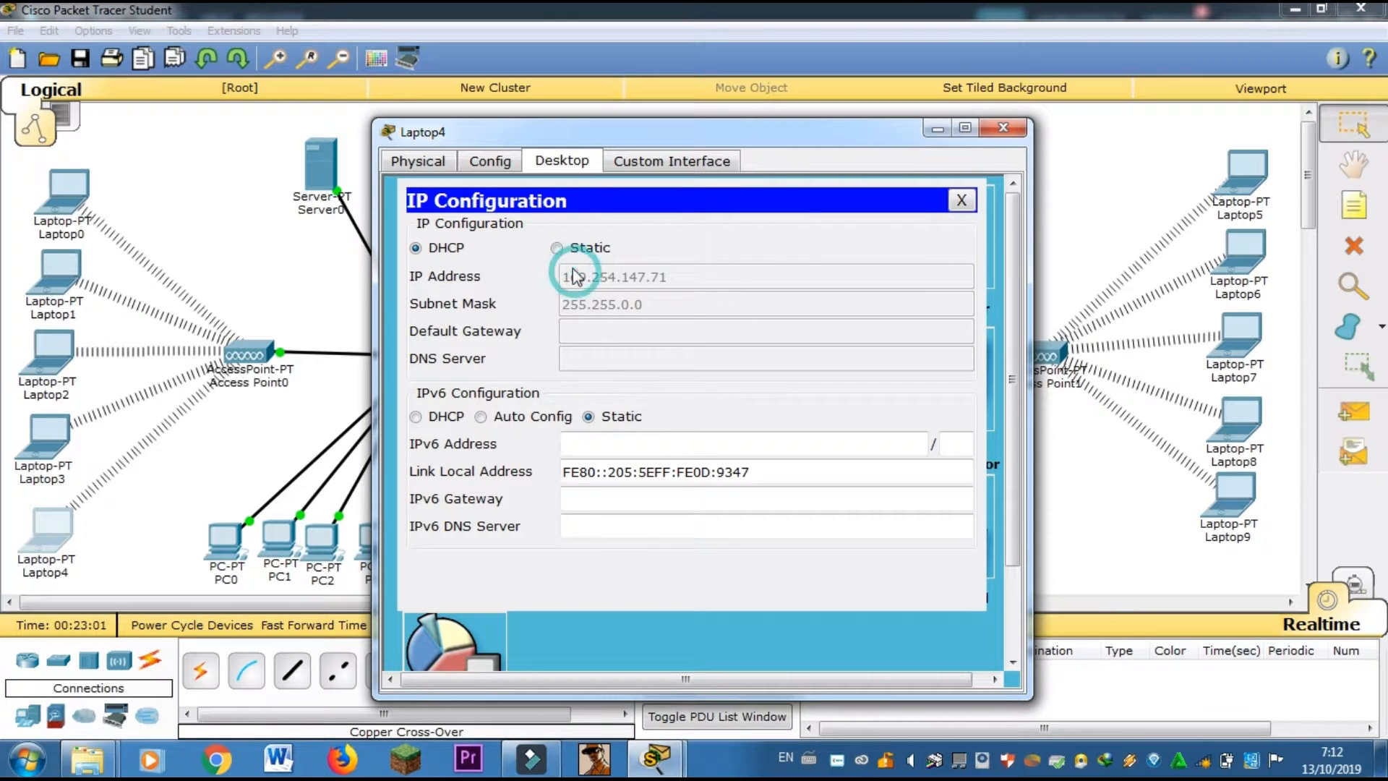
{"action": "left_click", "coordinate": [556, 248]}
{"action": "left_click", "coordinate": [600, 277]}
{"action": "type", "text": "192.168.1.8"}
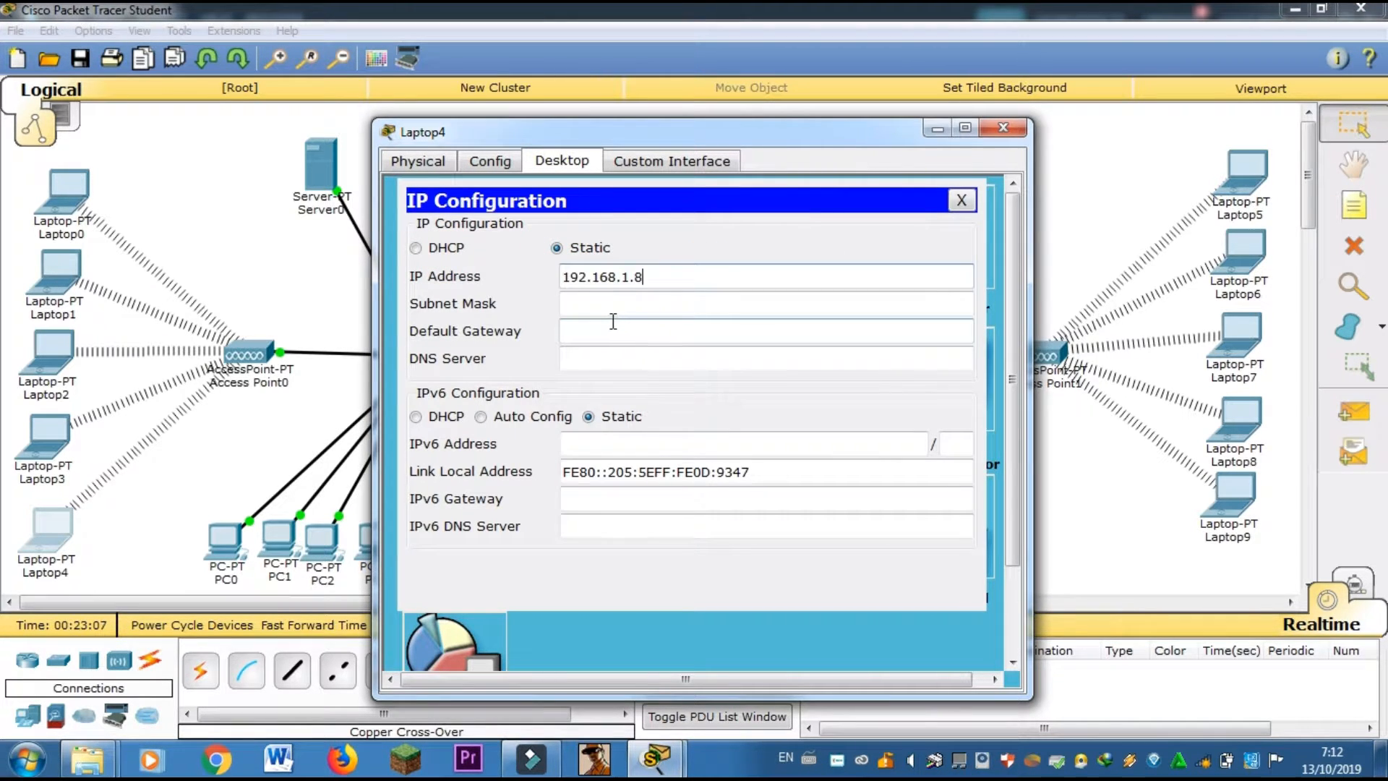
{"action": "left_click", "coordinate": [613, 305]}
{"action": "left_click", "coordinate": [1003, 127]}
Switch Laptop3 to static addressing with IP address 192.168.1.9 and the default subnet mask, and close its window
{"action": "left_click", "coordinate": [48, 434]}
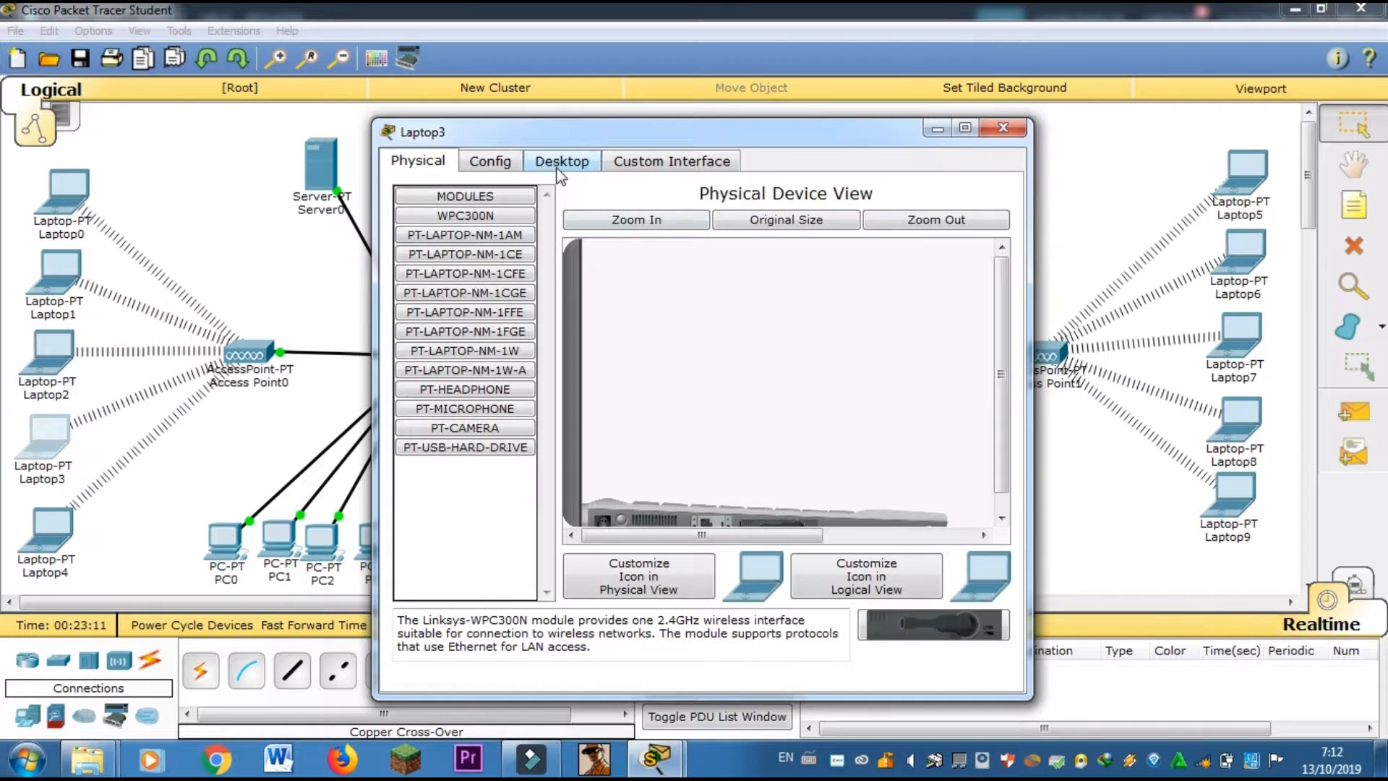
{"action": "left_click", "coordinate": [558, 170]}
{"action": "left_click", "coordinate": [471, 254]}
{"action": "left_click", "coordinate": [556, 248]}
{"action": "left_click", "coordinate": [623, 280]}
{"action": "type", "text": "192.168.1."}
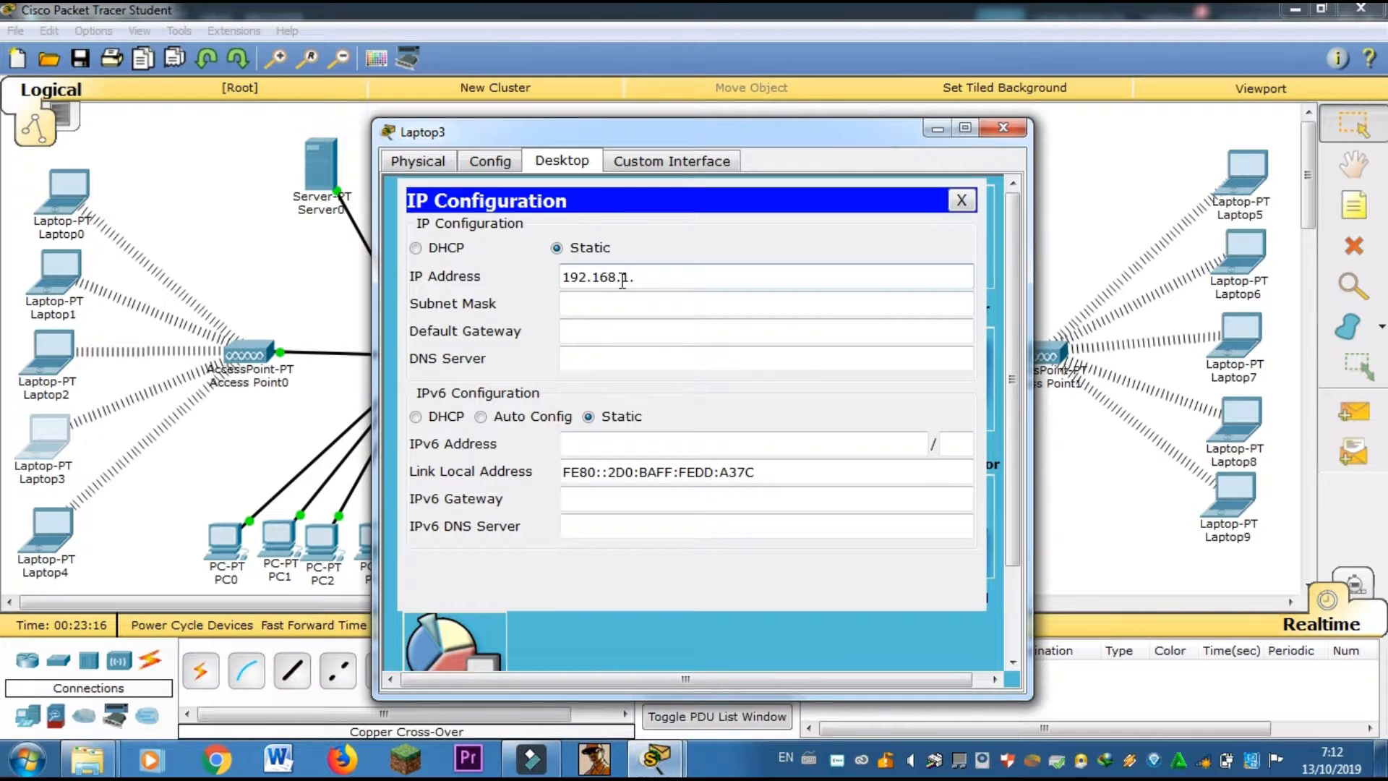
{"action": "type", "text": "9"}
{"action": "key", "text": "Tab"}
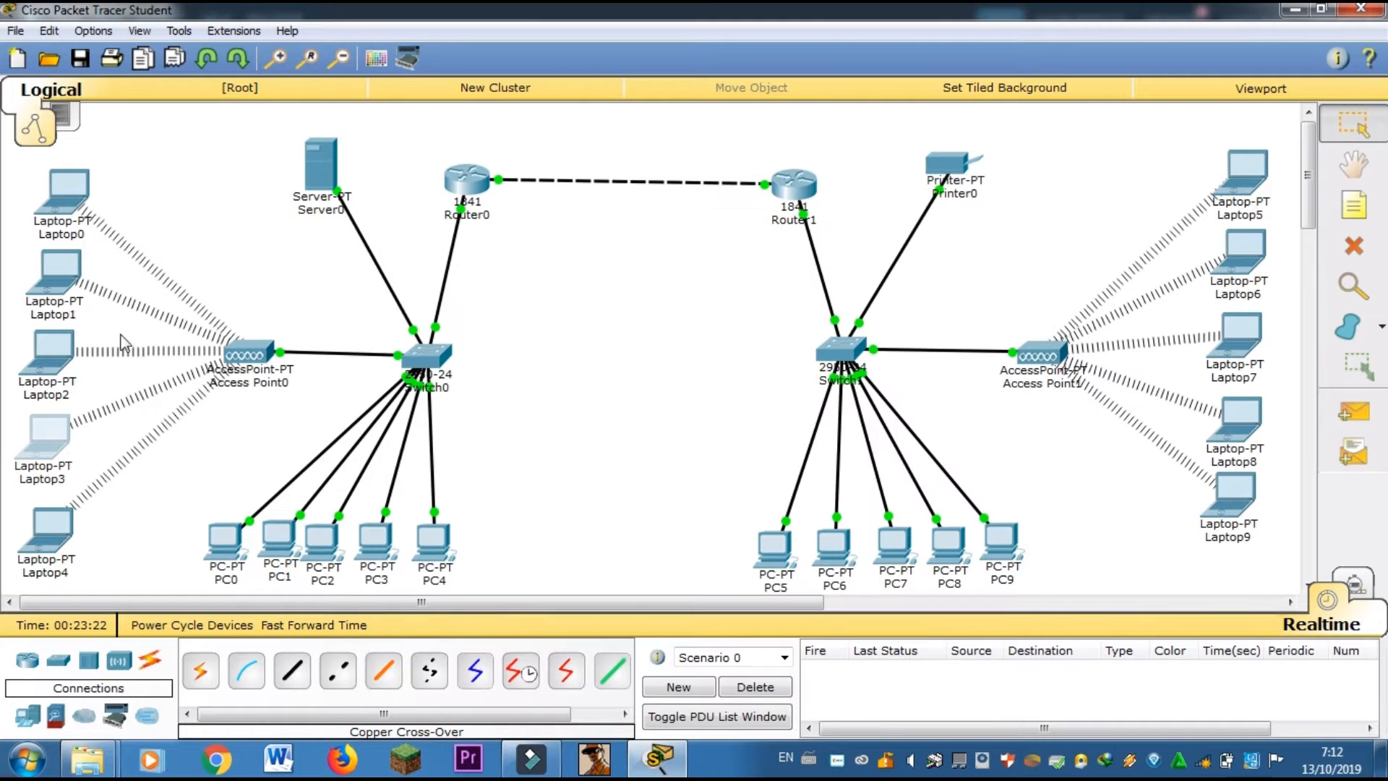
{"action": "left_click", "coordinate": [1003, 127]}
Switch Laptop2 to static addressing with IP address 192.168.1.10 and the default subnet mask, and close its window
{"action": "left_click", "coordinate": [50, 351]}
{"action": "left_click", "coordinate": [562, 161]}
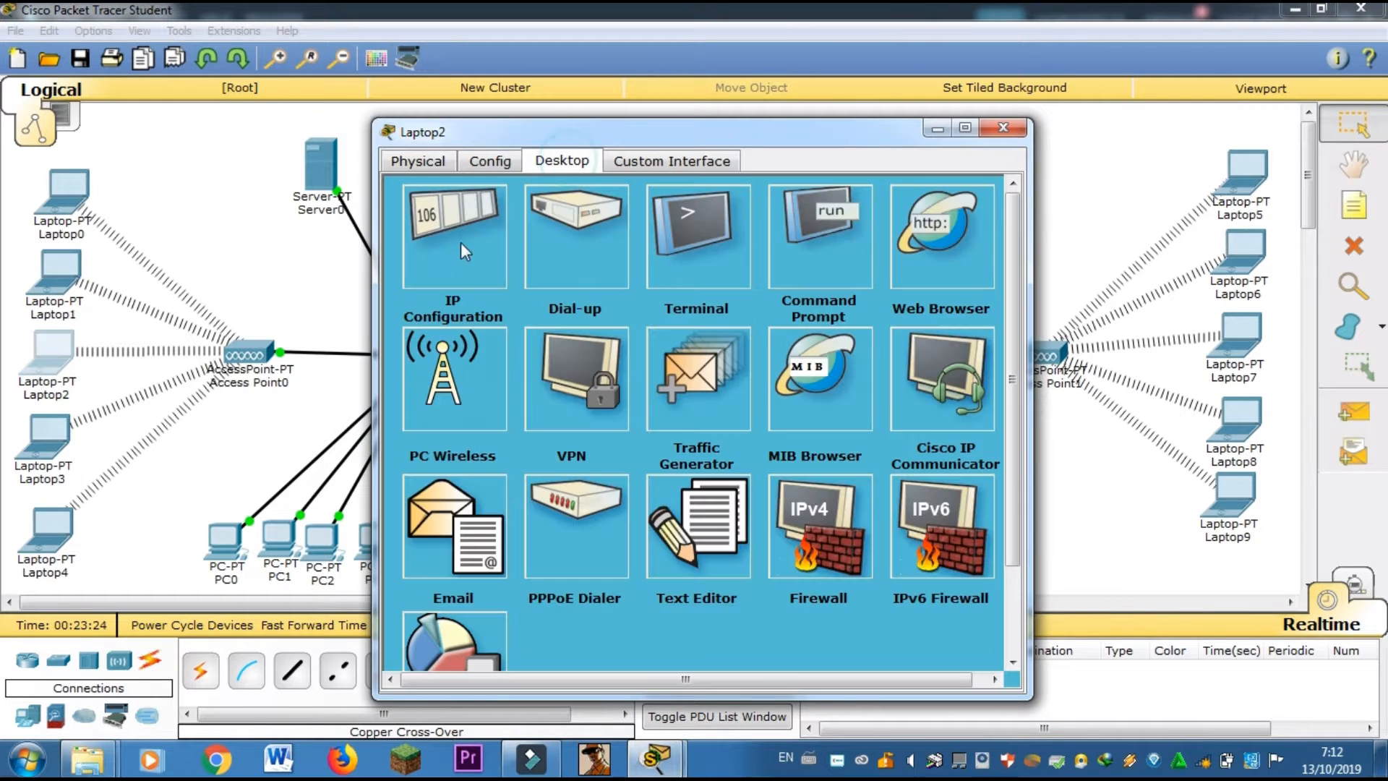
{"action": "left_click", "coordinate": [459, 231]}
{"action": "left_click", "coordinate": [556, 248]}
{"action": "left_click", "coordinate": [578, 277]}
{"action": "type", "text": "192.168.1.1"}
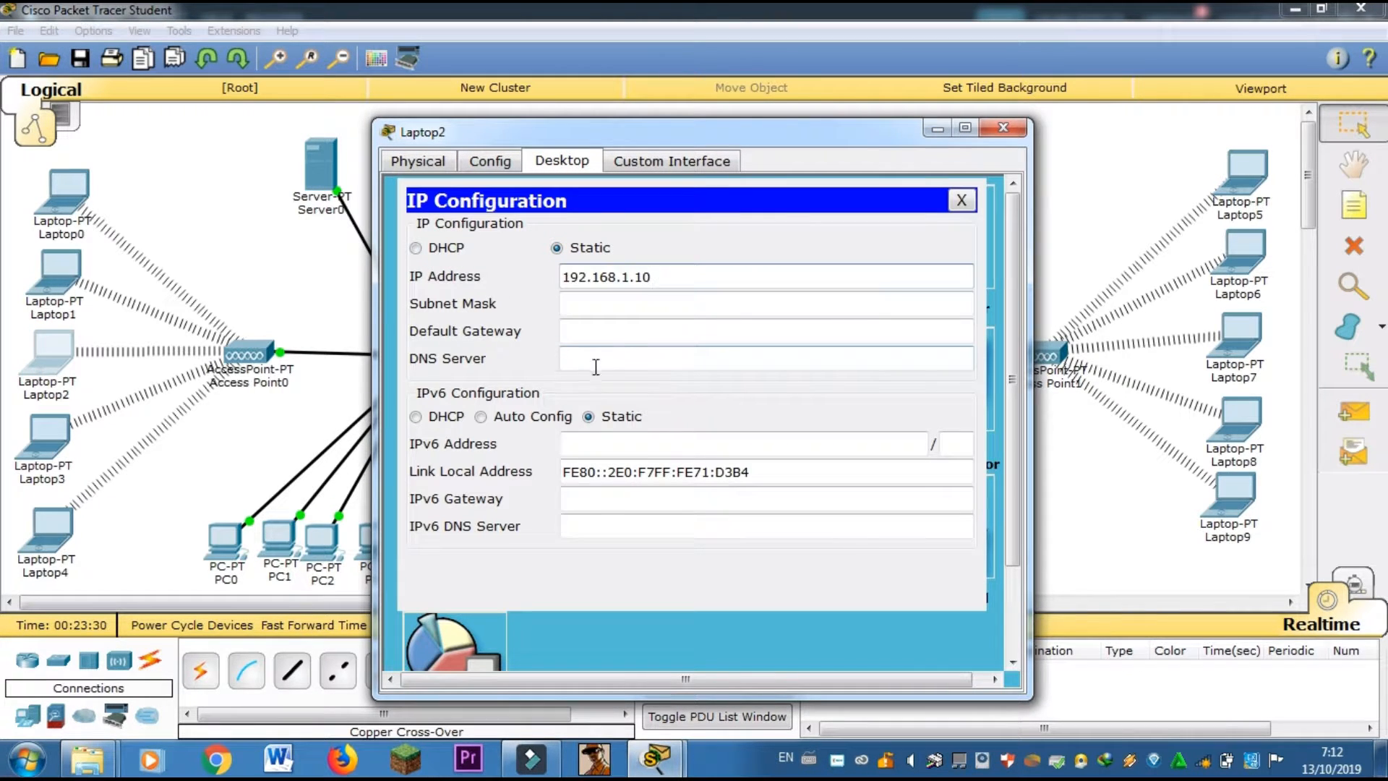
{"action": "type", "text": "0"}
{"action": "key", "text": "Tab"}
{"action": "left_click", "coordinate": [1003, 127]}
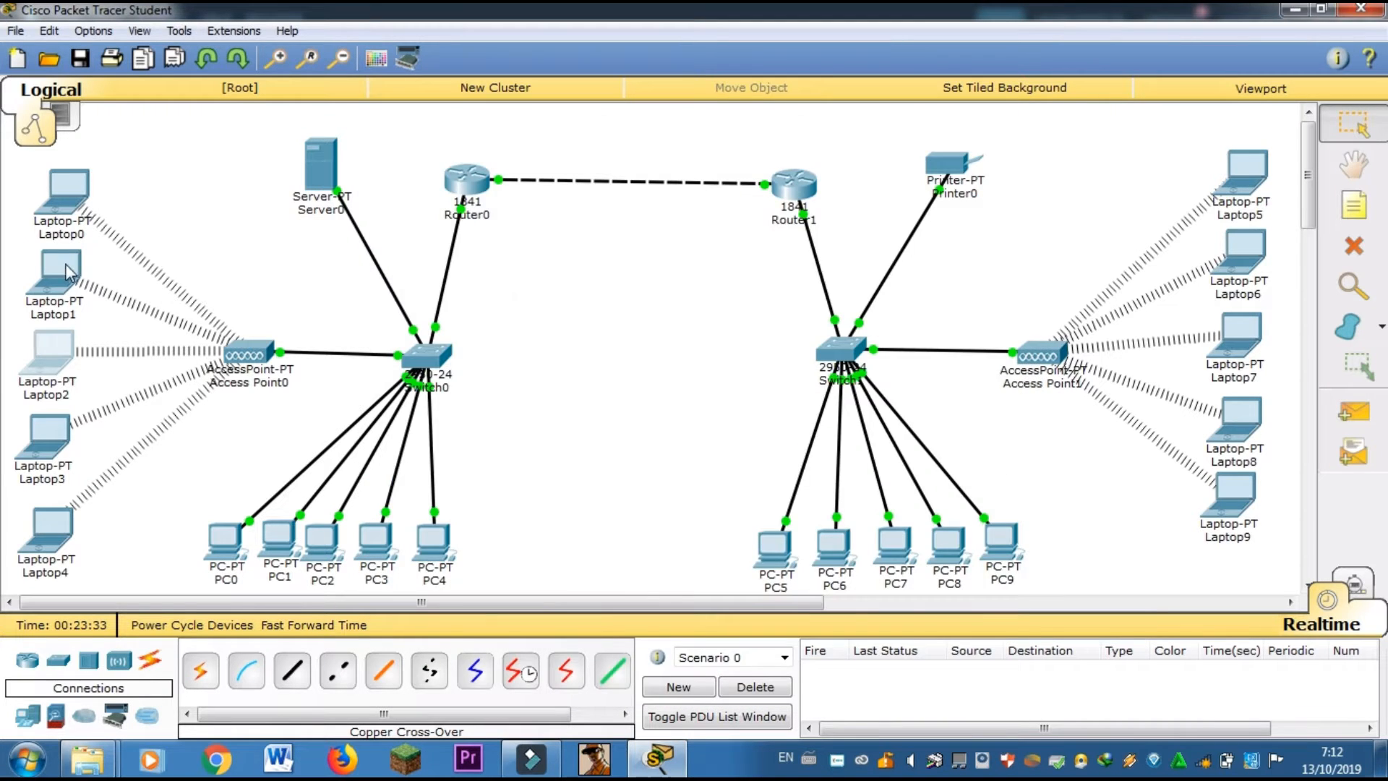
Switch Laptop1 to static addressing with IP address 192.168.1.11 and subnet mask 255.255.255.0
{"action": "left_click", "coordinate": [60, 269]}
{"action": "left_click", "coordinate": [562, 160]}
{"action": "left_click", "coordinate": [454, 233]}
{"action": "left_click", "coordinate": [557, 247]}
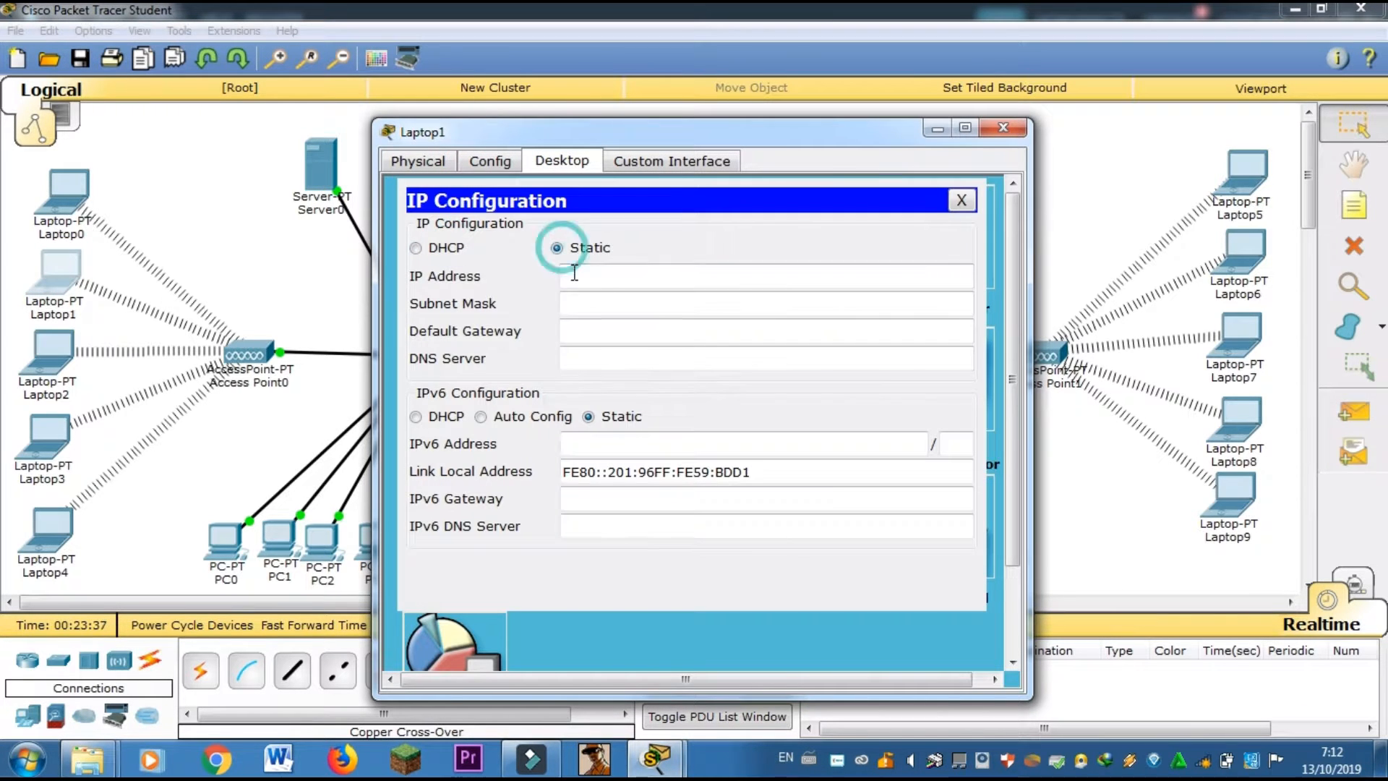
{"action": "left_click", "coordinate": [590, 276]}
{"action": "type", "text": "192.168.1.11"}
{"action": "key", "text": "Tab"}
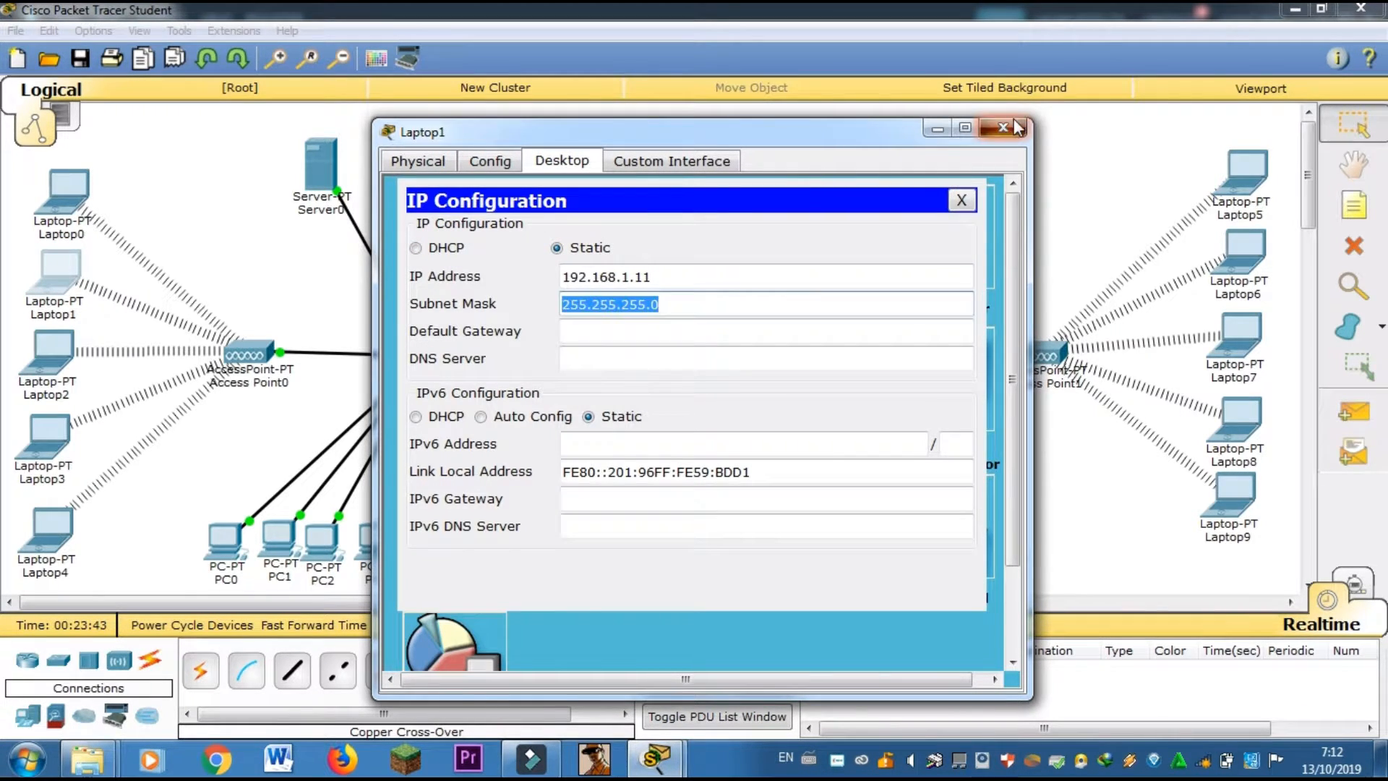
Switch Laptop0 to static addressing with IP address 192.168.1.12 and the default subnet mask, and close its window
{"action": "left_click", "coordinate": [1003, 128]}
{"action": "left_click", "coordinate": [65, 192]}
{"action": "left_click", "coordinate": [562, 161]}
{"action": "left_click", "coordinate": [454, 232]}
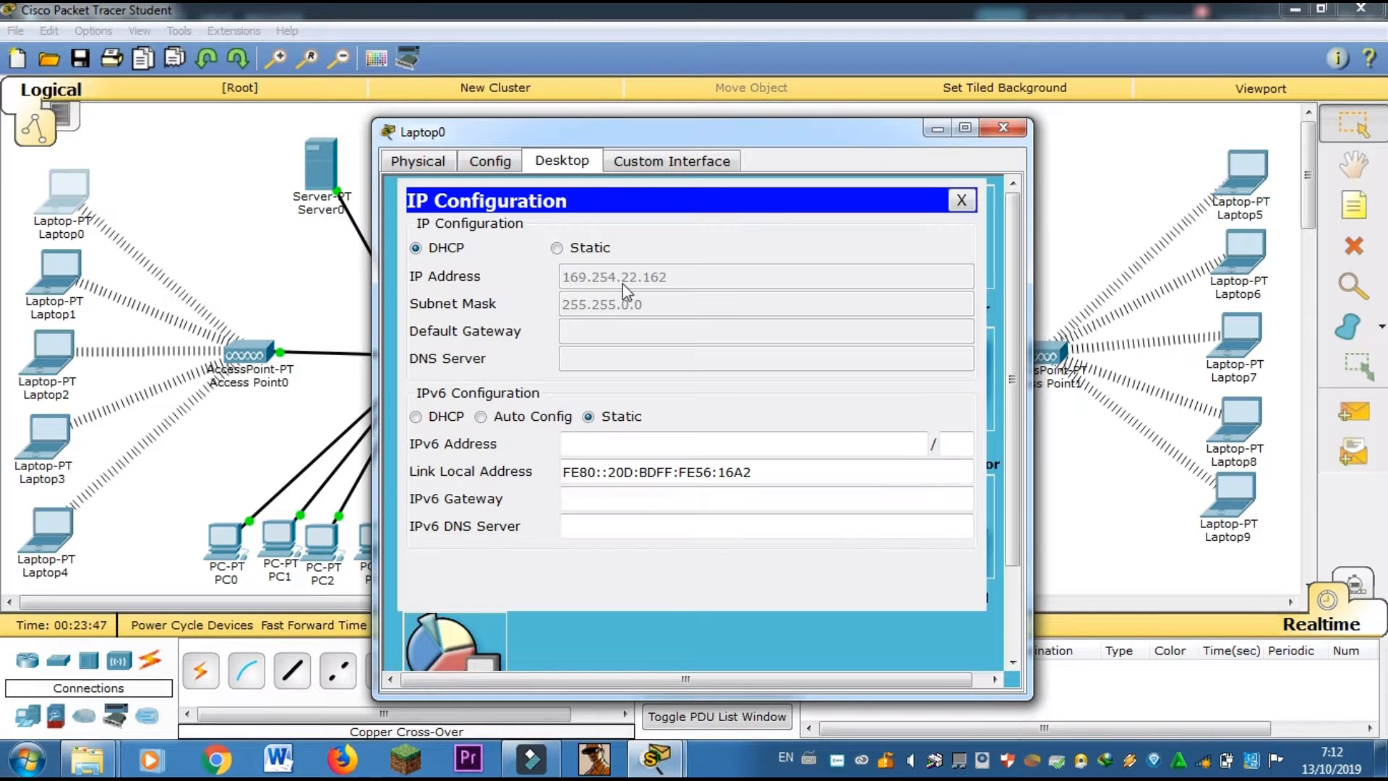
{"action": "left_click", "coordinate": [557, 247]}
{"action": "left_click", "coordinate": [589, 277]}
{"action": "type", "text": "192.168.1.12"}
{"action": "key", "text": "Tab"}
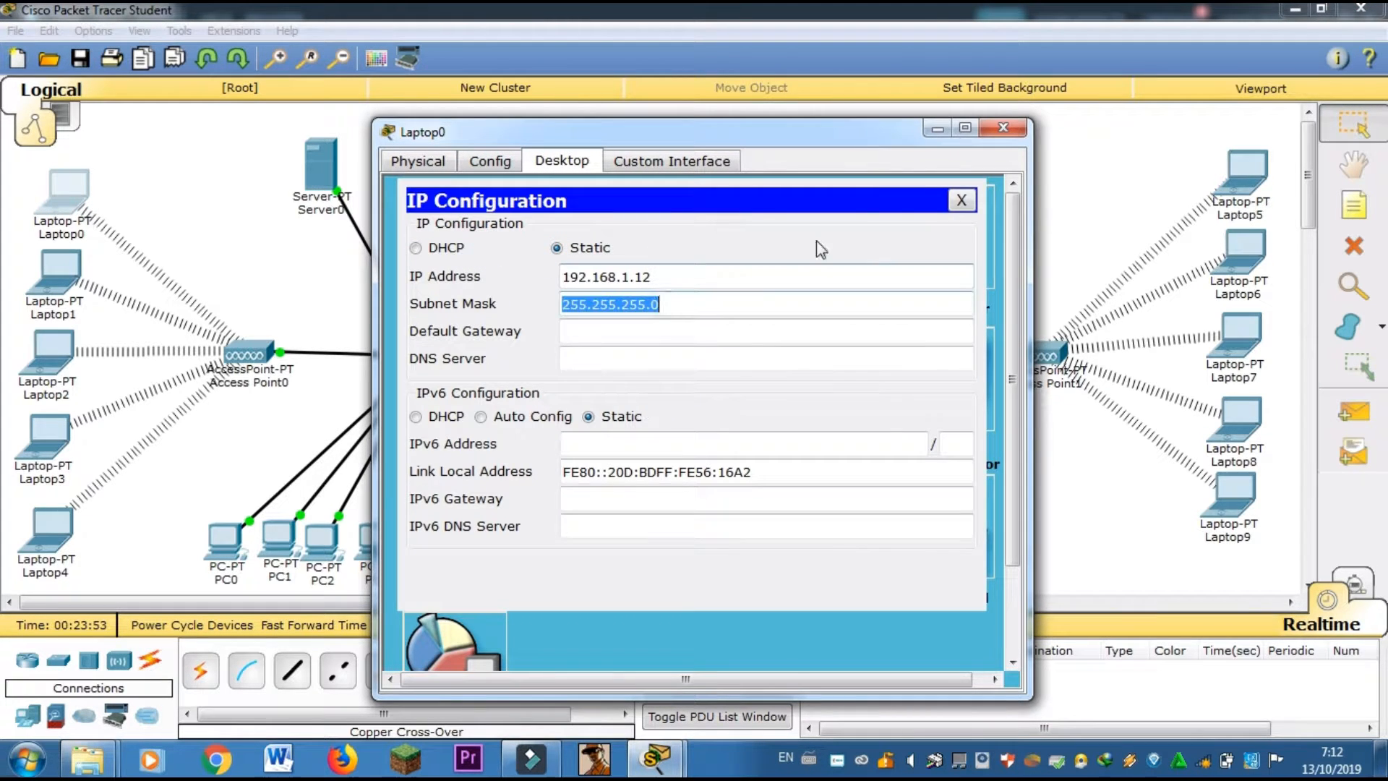
{"action": "left_click", "coordinate": [1003, 127]}
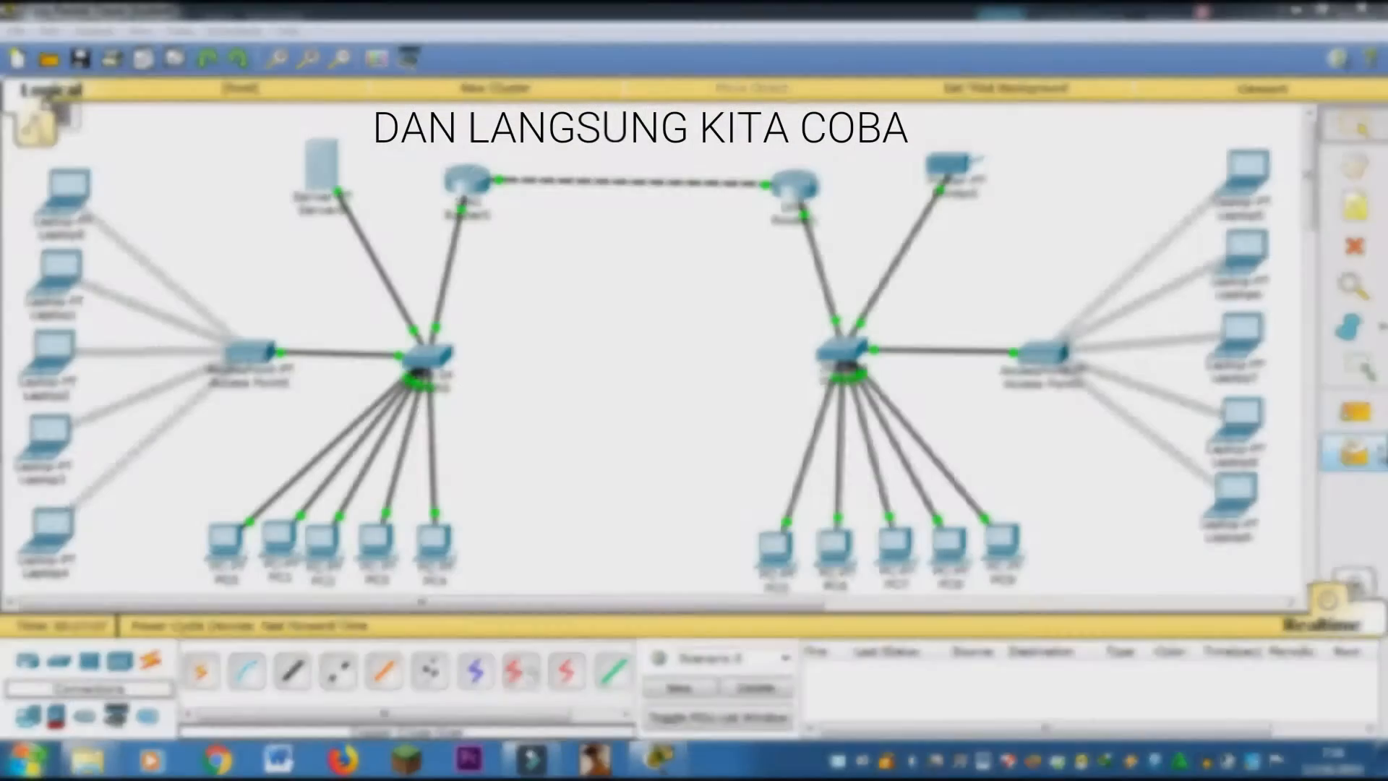
Test connectivity to Server0 by sending one simple PDU from Laptop1 and another from Laptop6
{"action": "left_click", "coordinate": [1352, 406]}
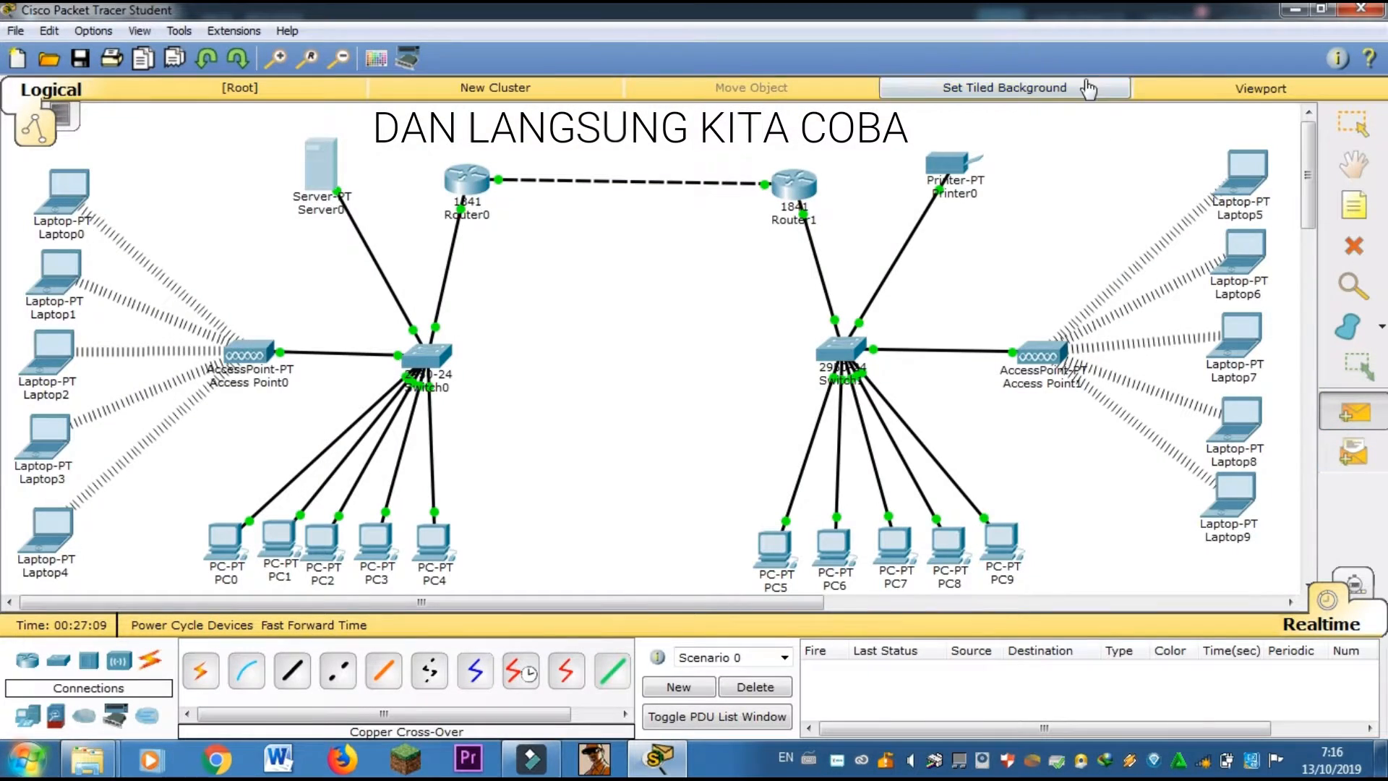
{"action": "left_click", "coordinate": [26, 271]}
{"action": "left_click", "coordinate": [321, 166]}
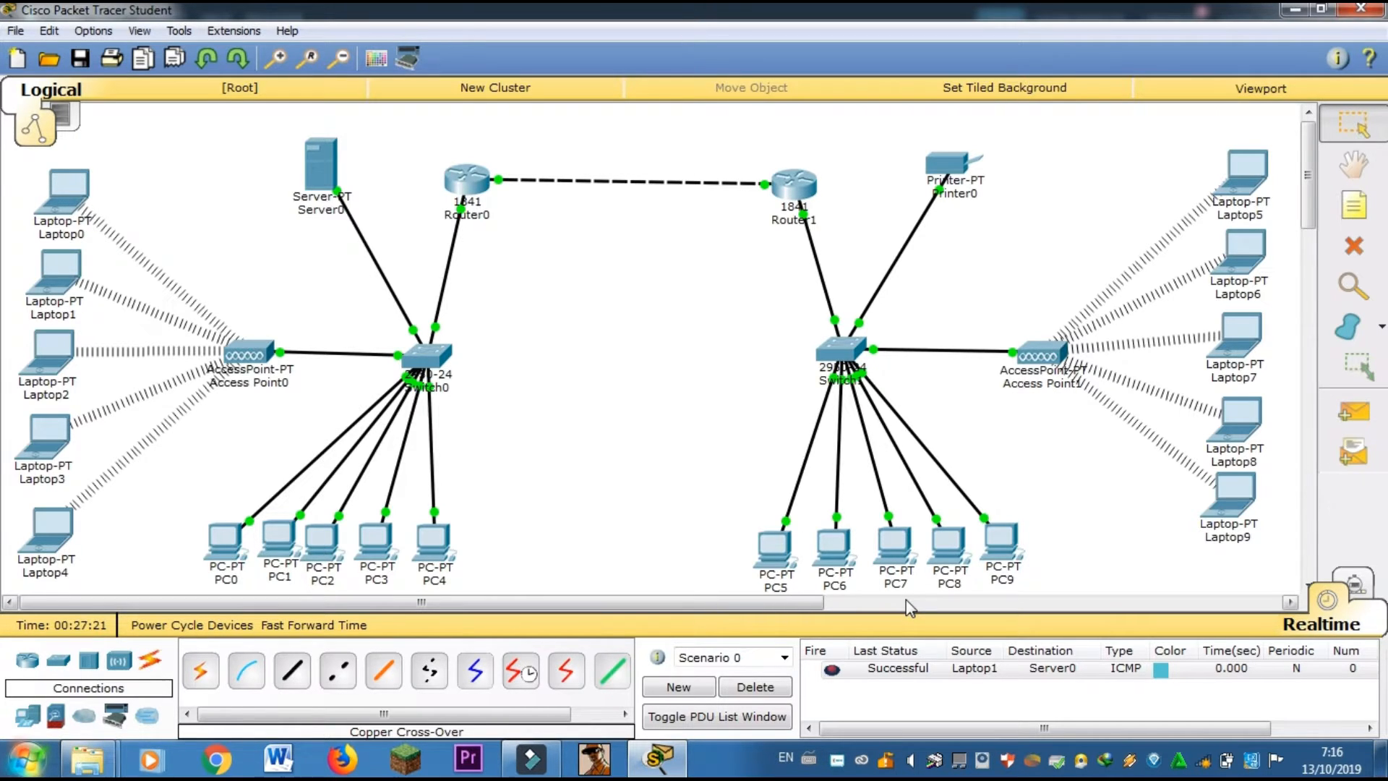
{"action": "left_click", "coordinate": [1352, 412]}
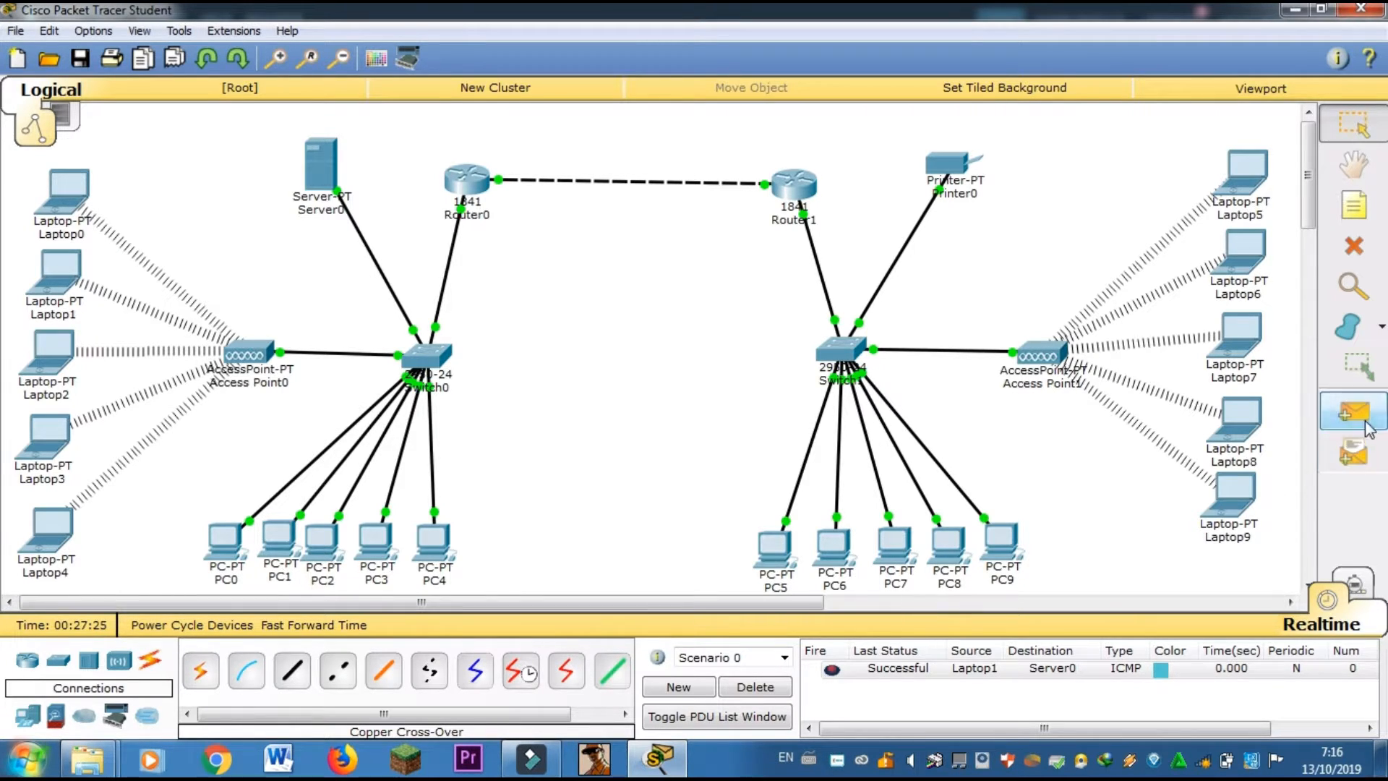
{"action": "left_click", "coordinate": [1222, 249]}
{"action": "left_click", "coordinate": [323, 173]}
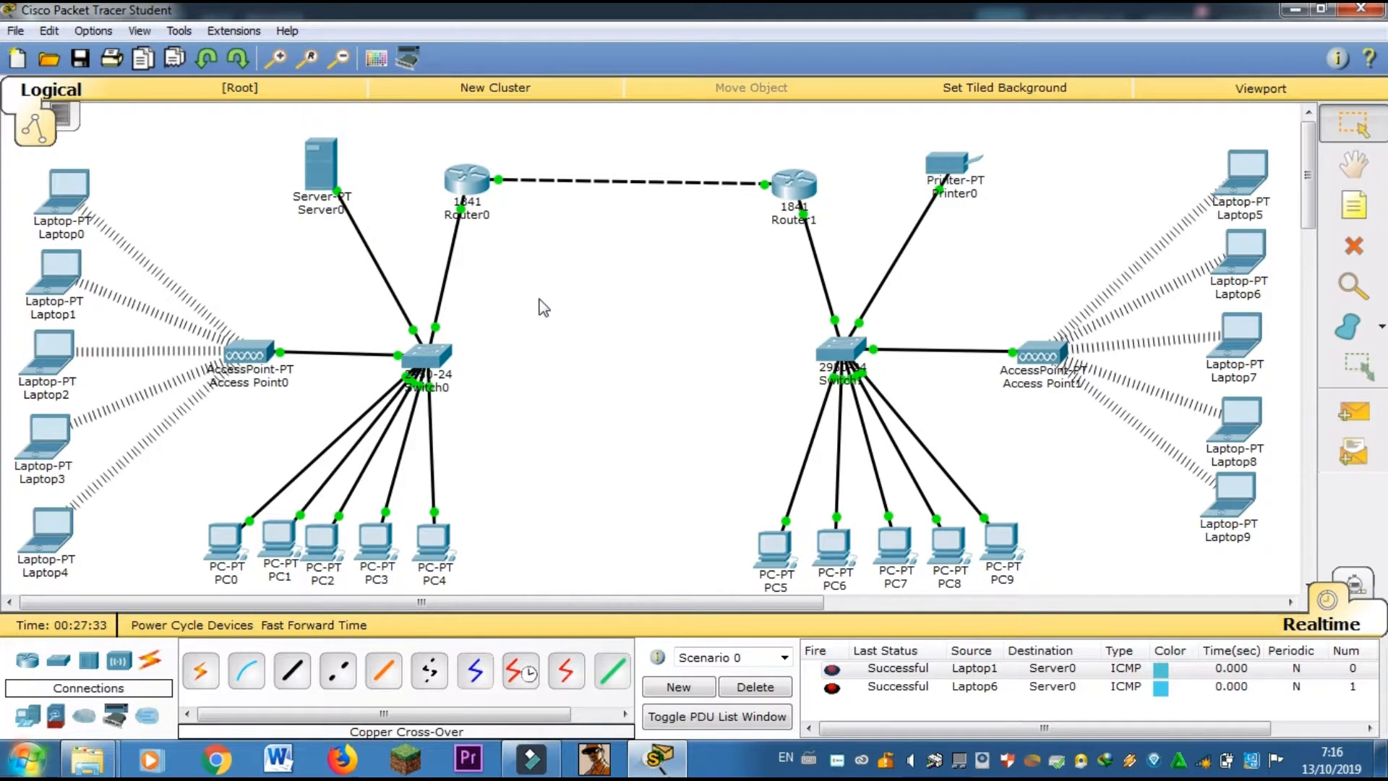
Send a simple PDU from Laptop0 to Printer0 and another from PC5 to PC4
{"action": "left_click", "coordinate": [1352, 413]}
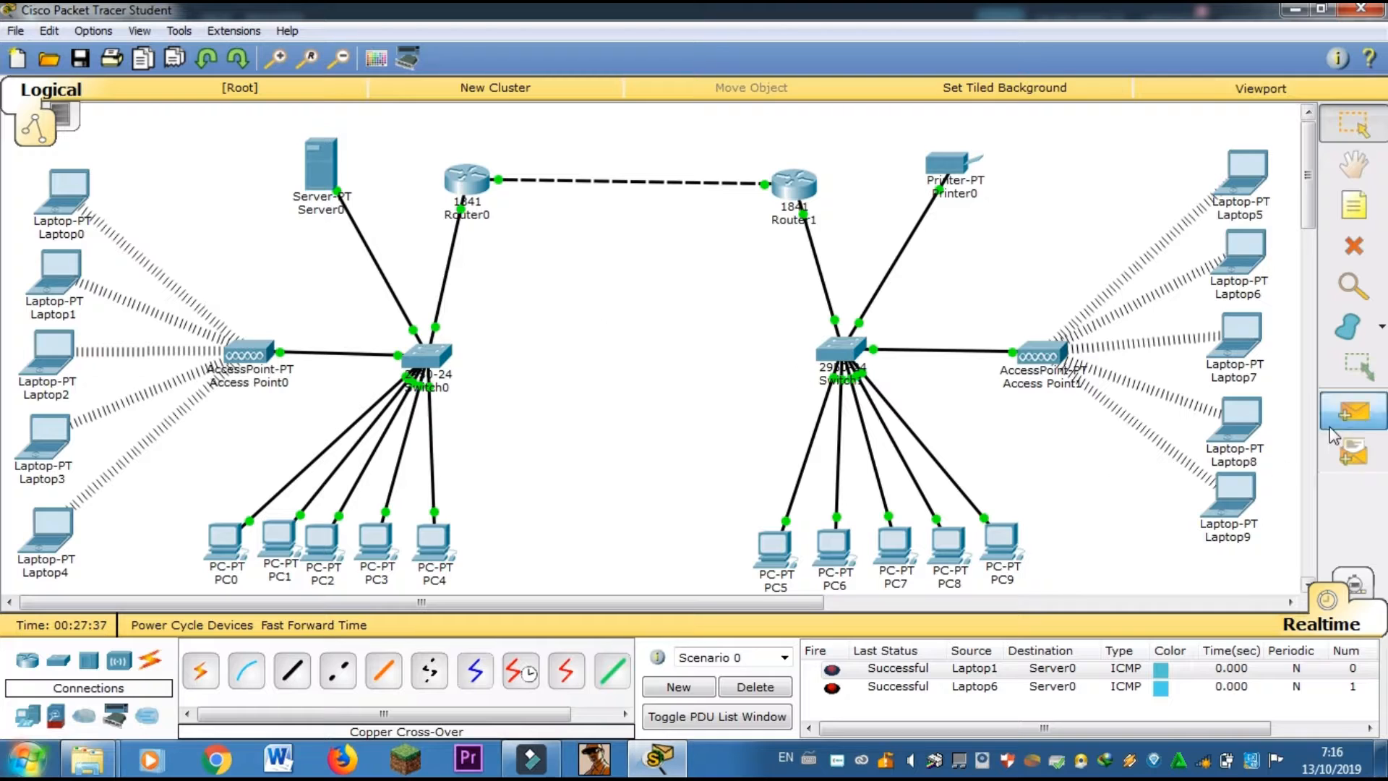
{"action": "left_click", "coordinate": [81, 188]}
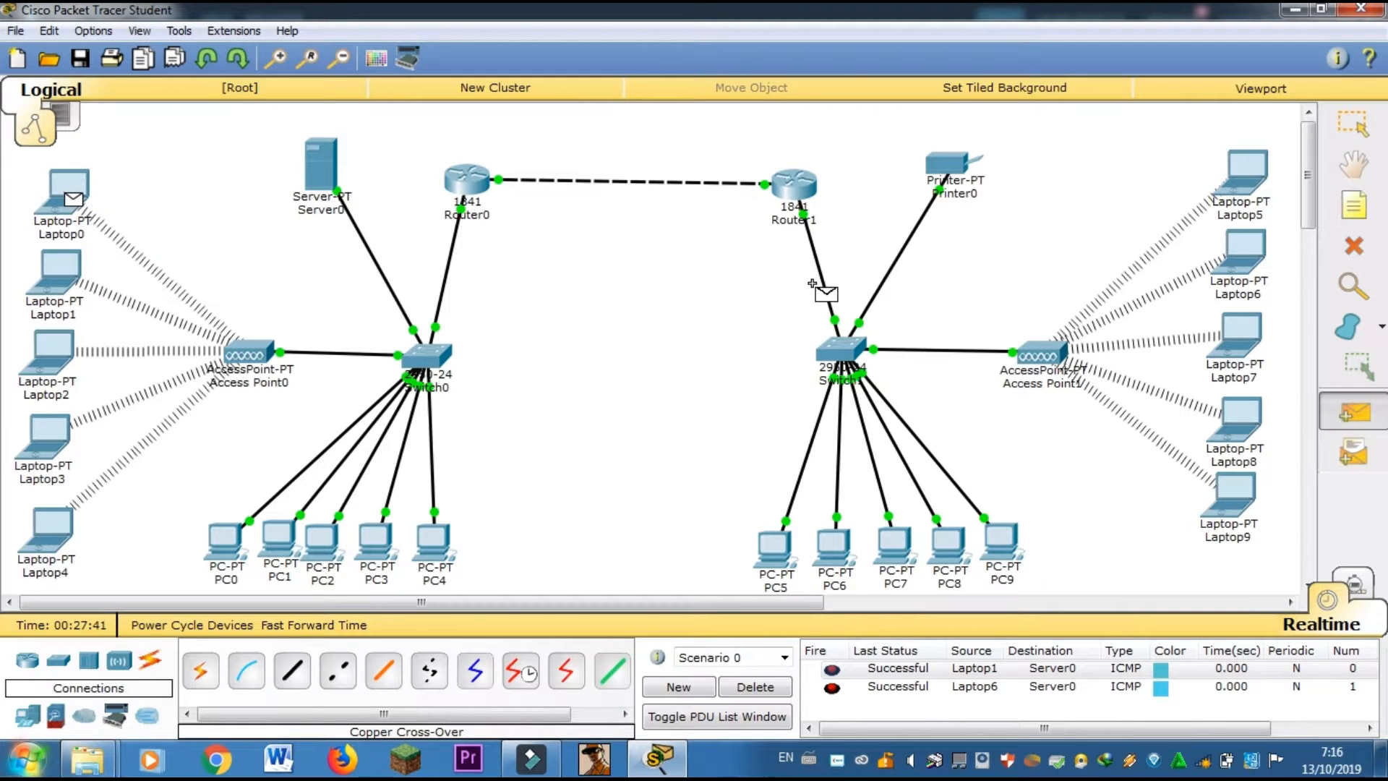
{"action": "left_click", "coordinate": [947, 166]}
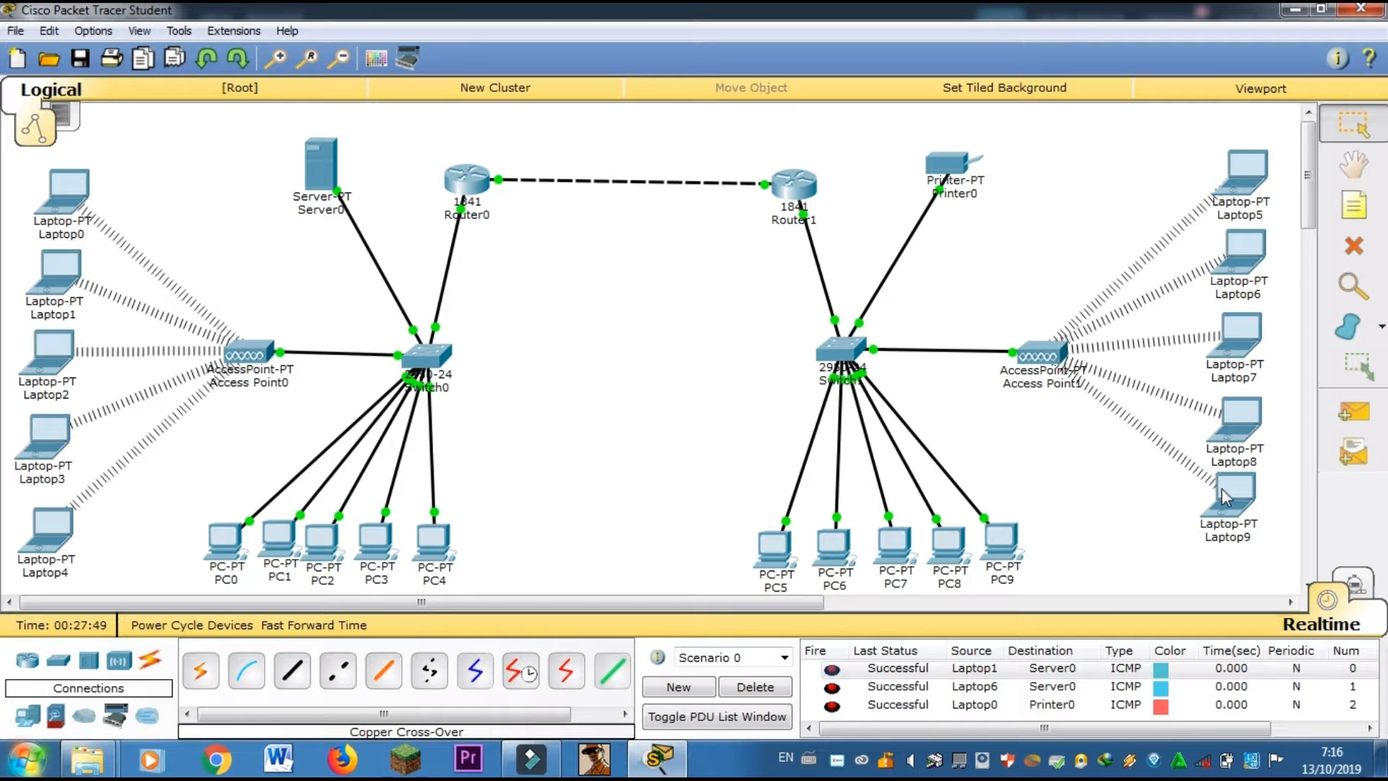
{"action": "mouse_move", "coordinate": [1249, 522]}
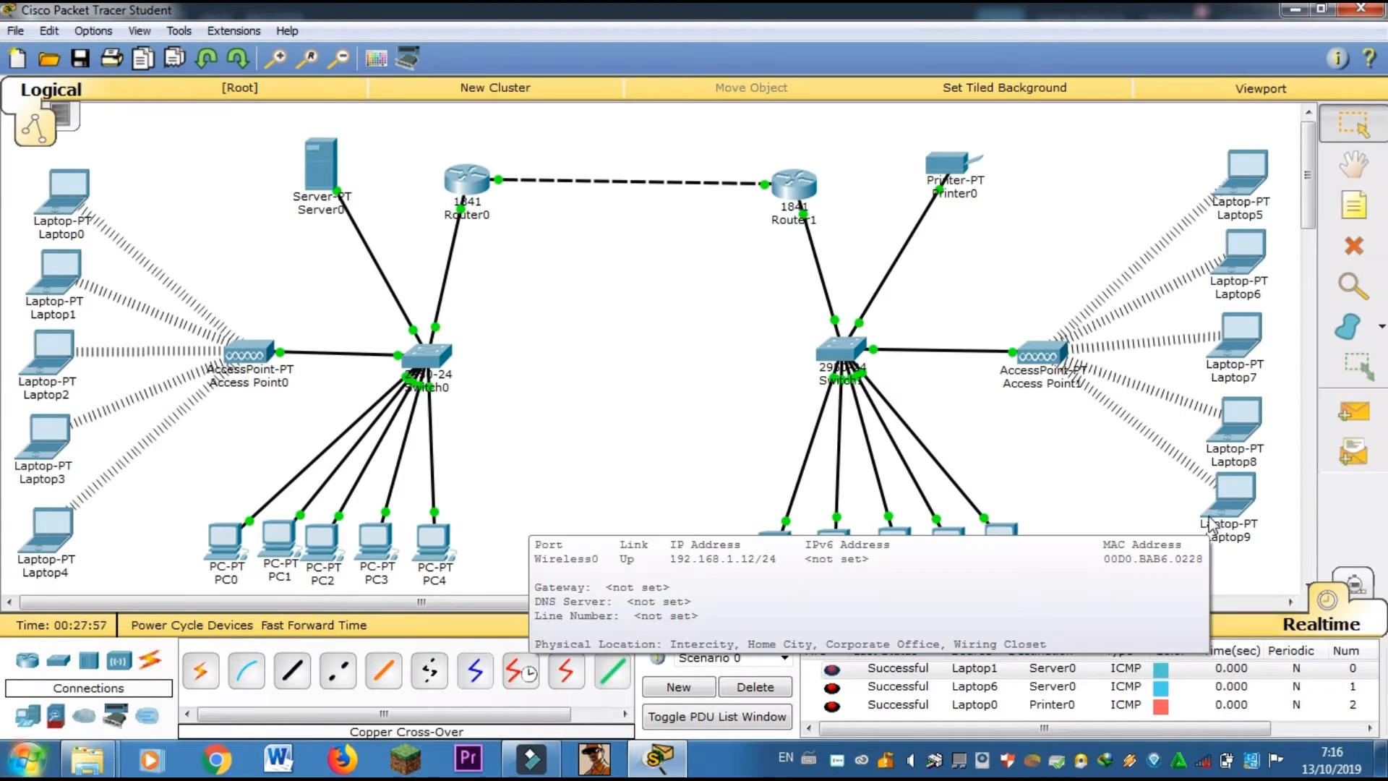
{"action": "left_click", "coordinate": [1353, 412]}
{"action": "left_click", "coordinate": [780, 548]}
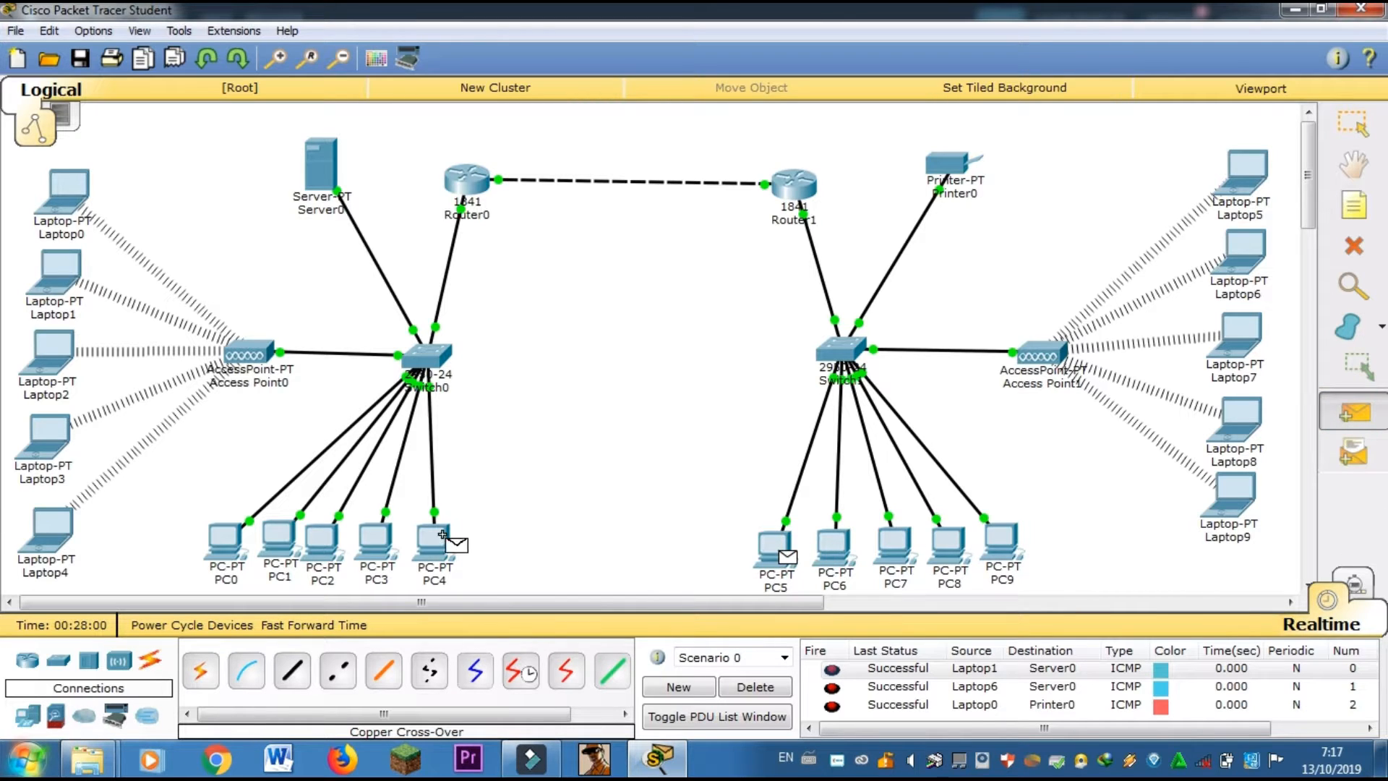
{"action": "left_click", "coordinate": [436, 543]}
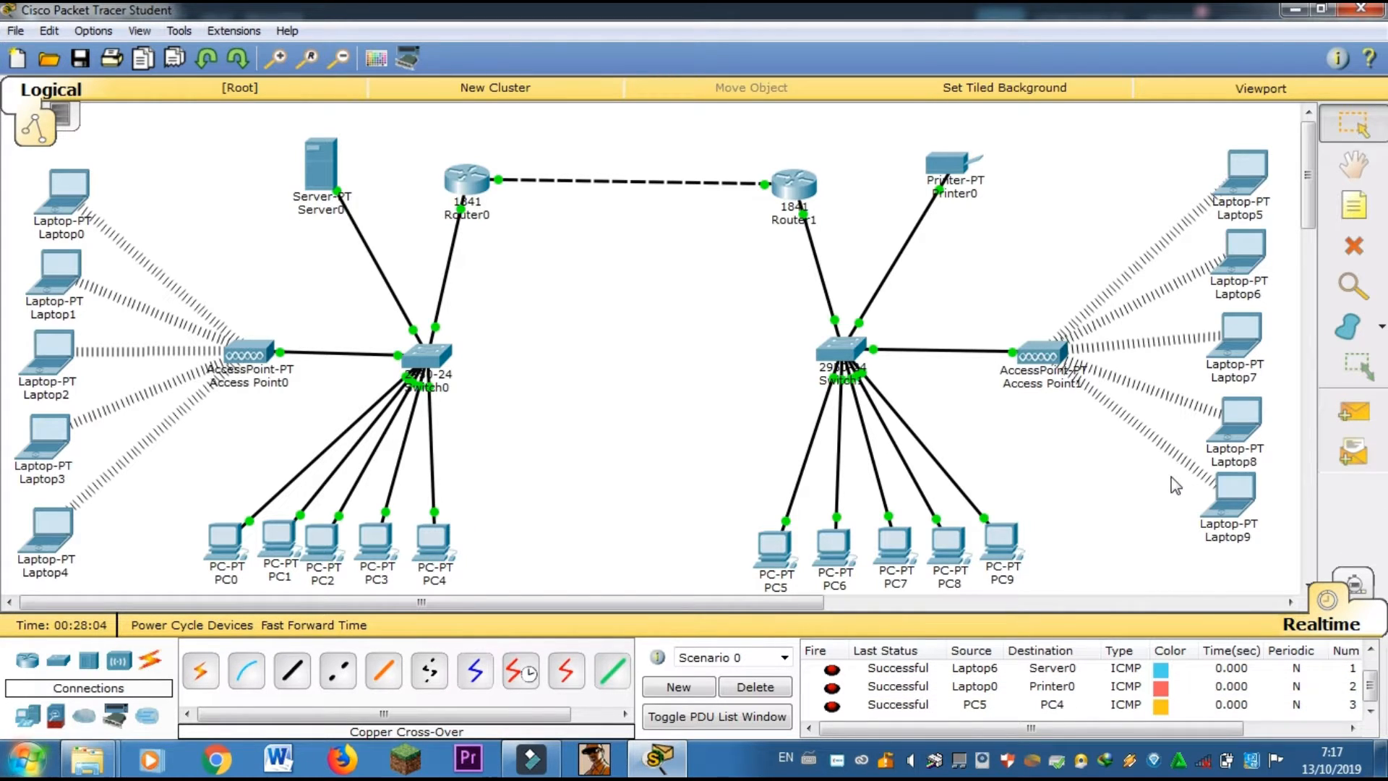
Send a simple PDU from Laptop4 to Laptop7 and another from PC3 to Laptop9
{"action": "left_click", "coordinate": [1354, 412]}
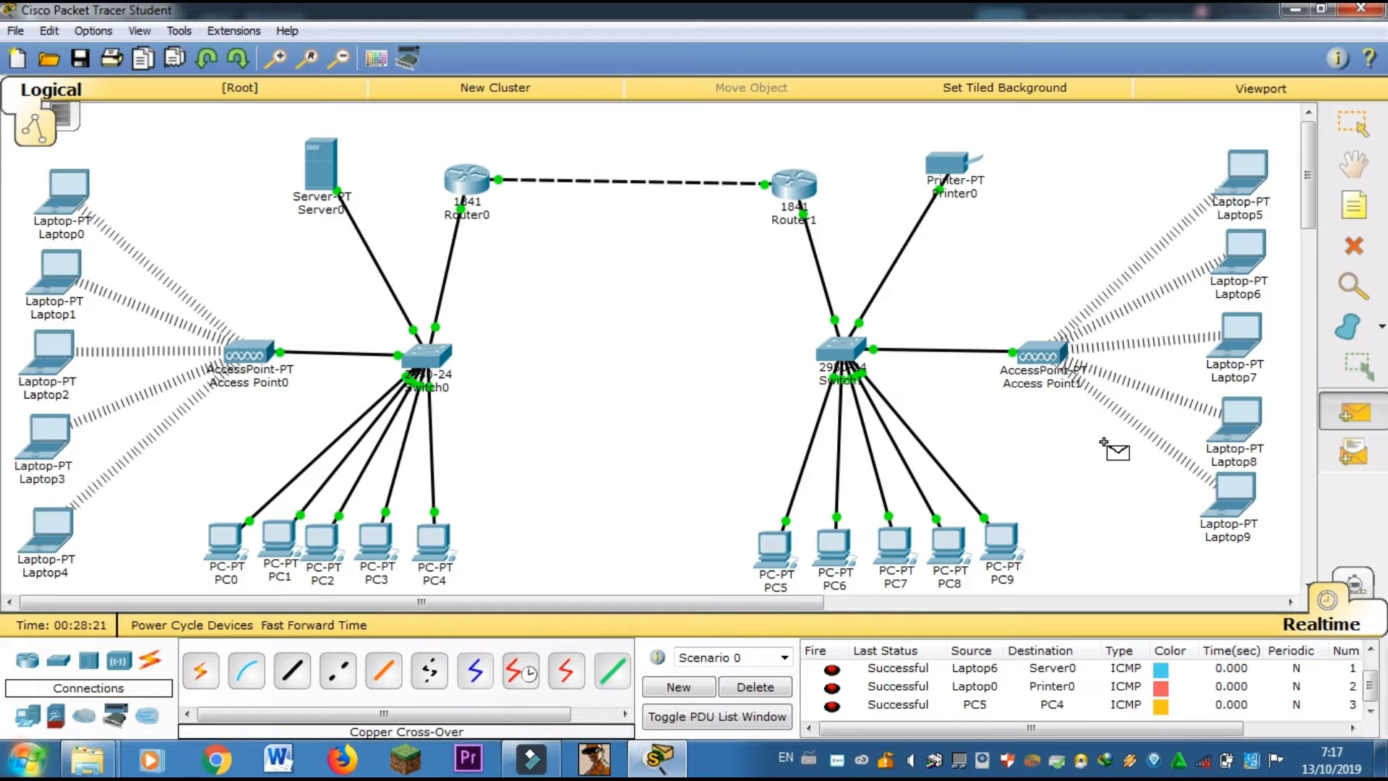
{"action": "left_click", "coordinate": [58, 515]}
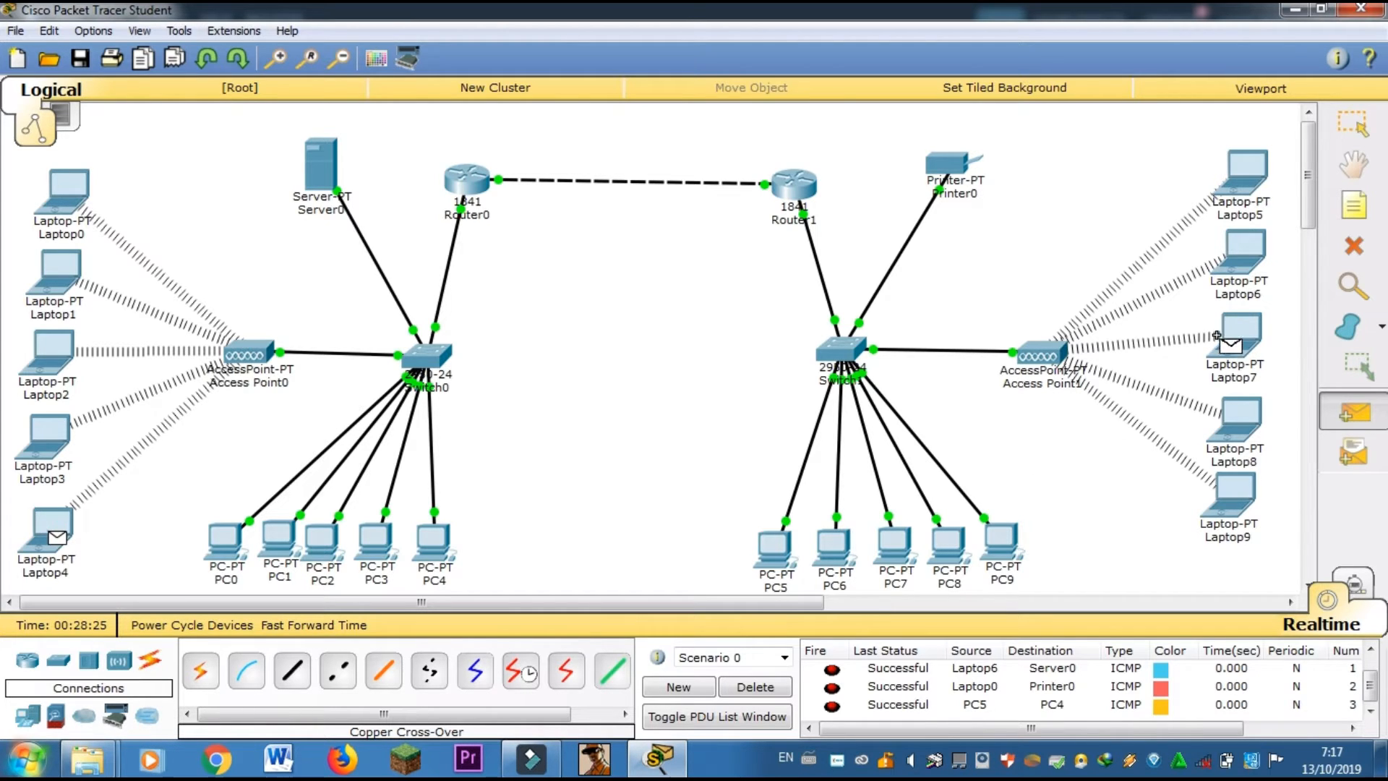
{"action": "left_click", "coordinate": [1239, 337]}
{"action": "left_click", "coordinate": [1384, 427]}
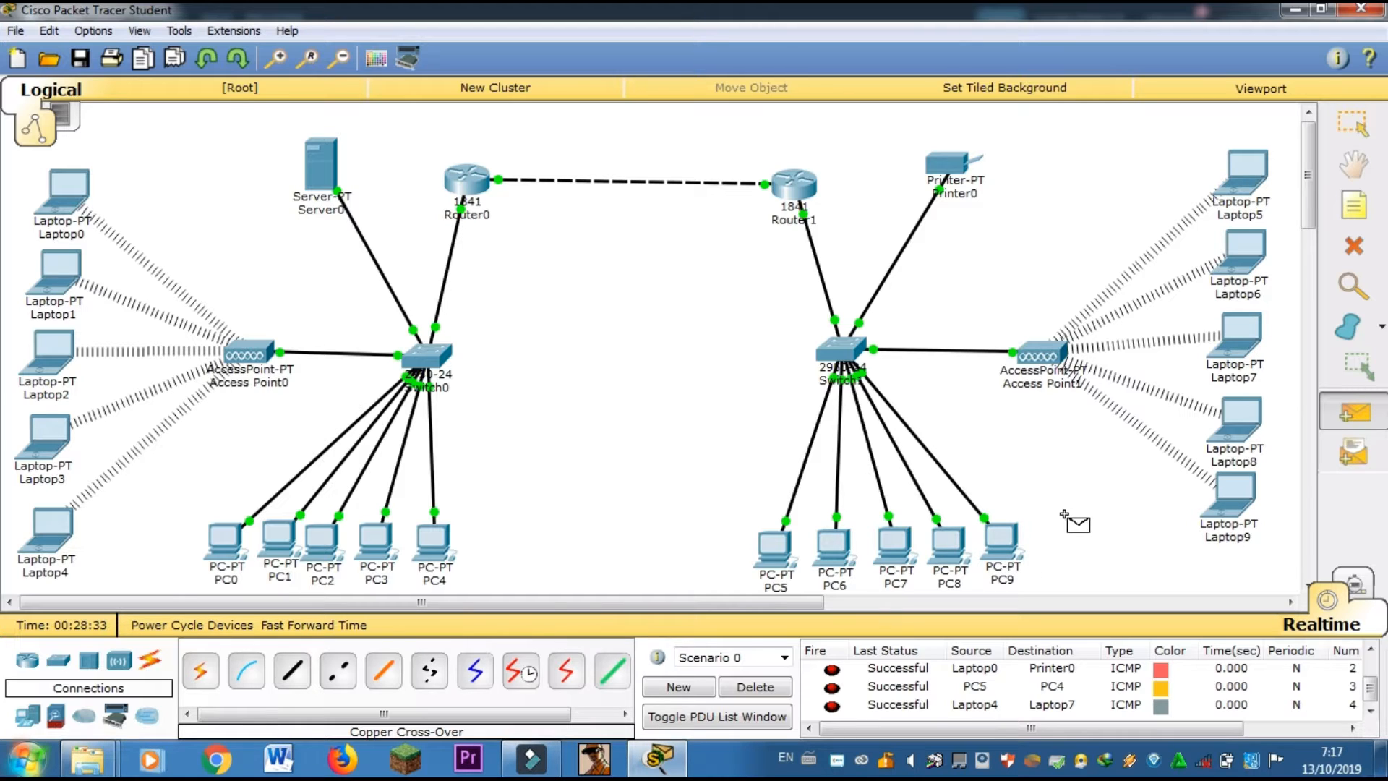
{"action": "left_click", "coordinate": [375, 542]}
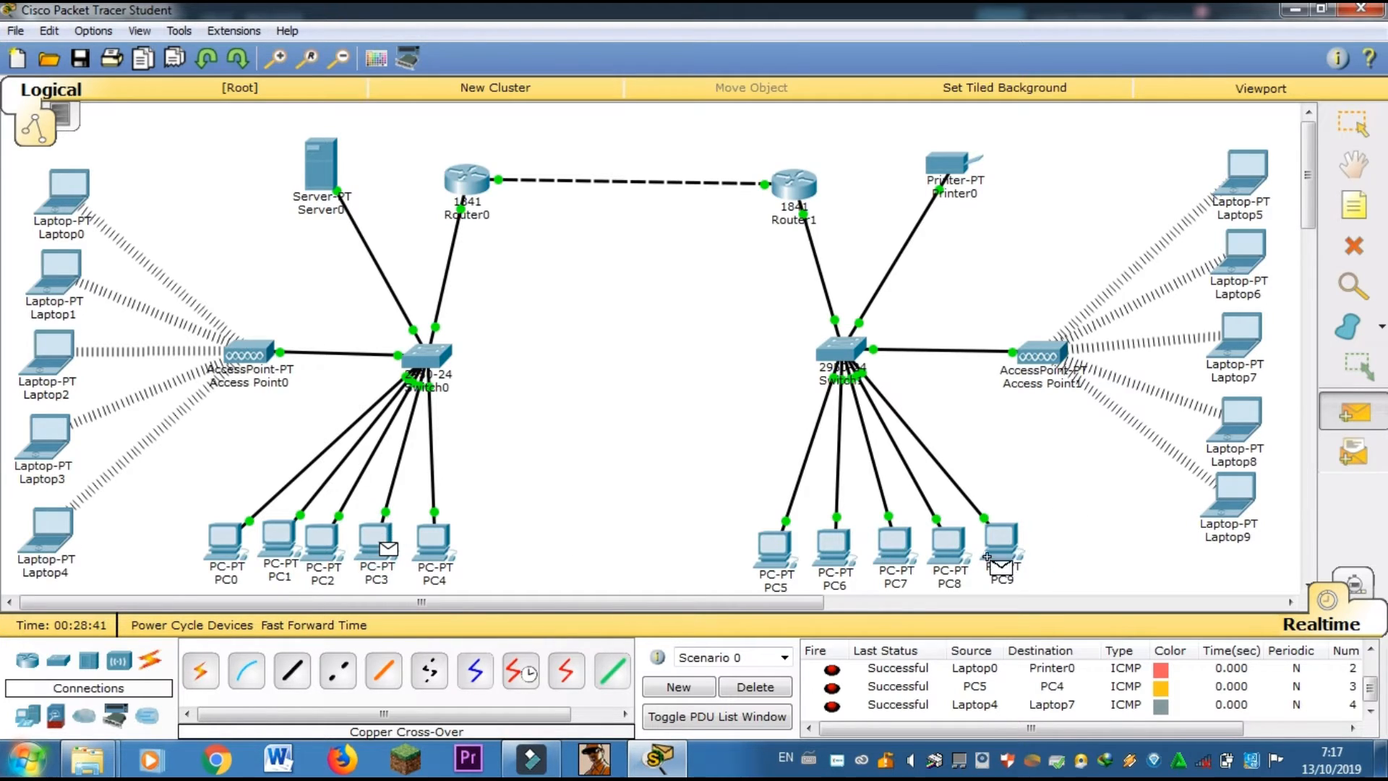
{"action": "left_click", "coordinate": [1233, 499]}
Send a simple PDU from PC5 to Laptop4 to test the connection between the two sites
{"action": "left_click", "coordinate": [1354, 413]}
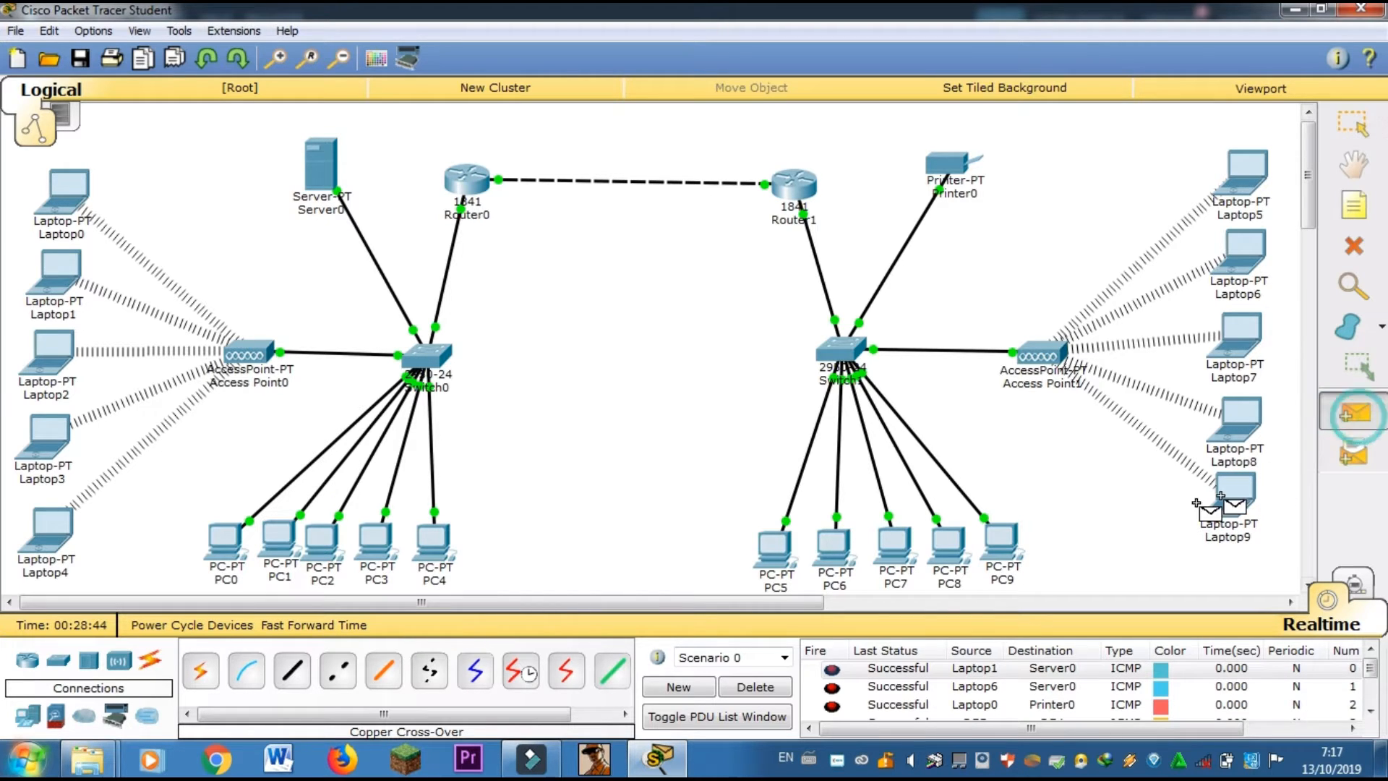
{"action": "left_click", "coordinate": [775, 547]}
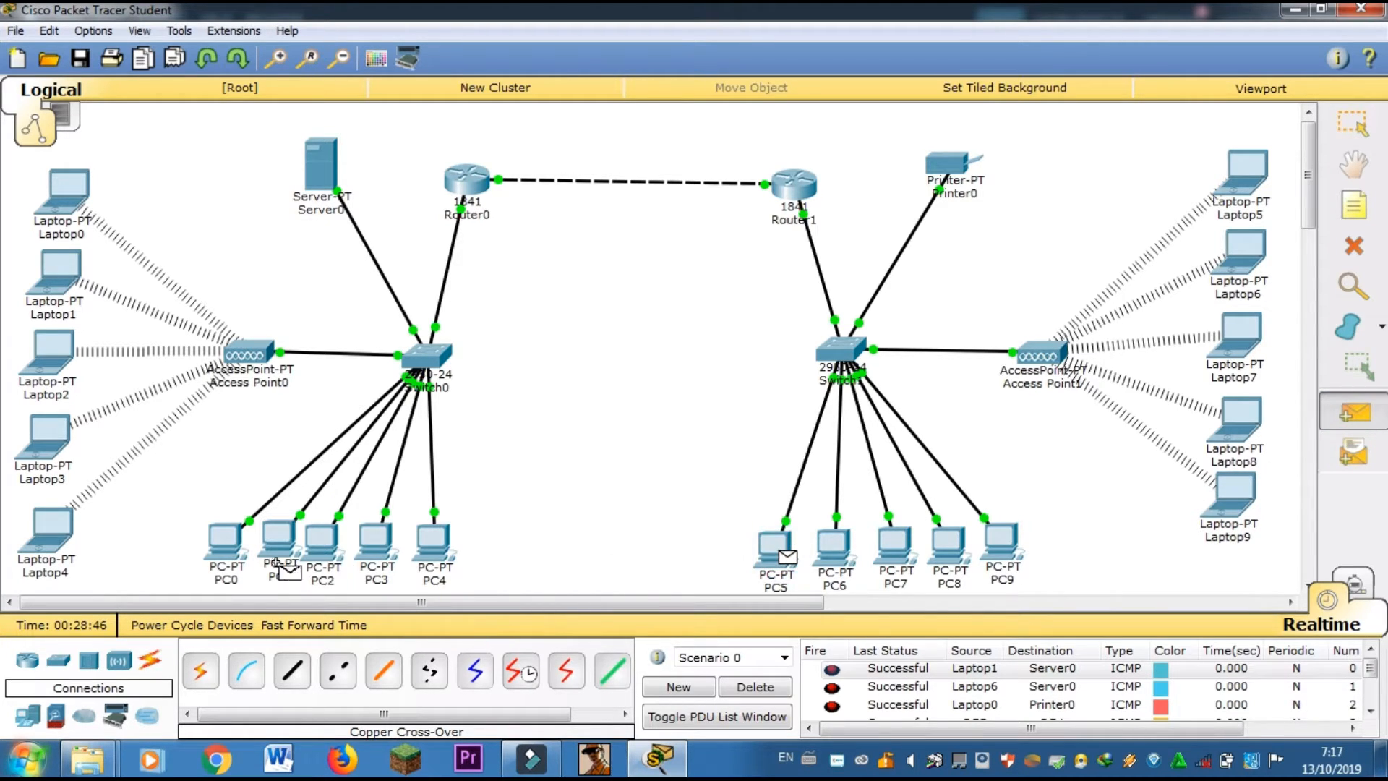
{"action": "left_click", "coordinate": [67, 530]}
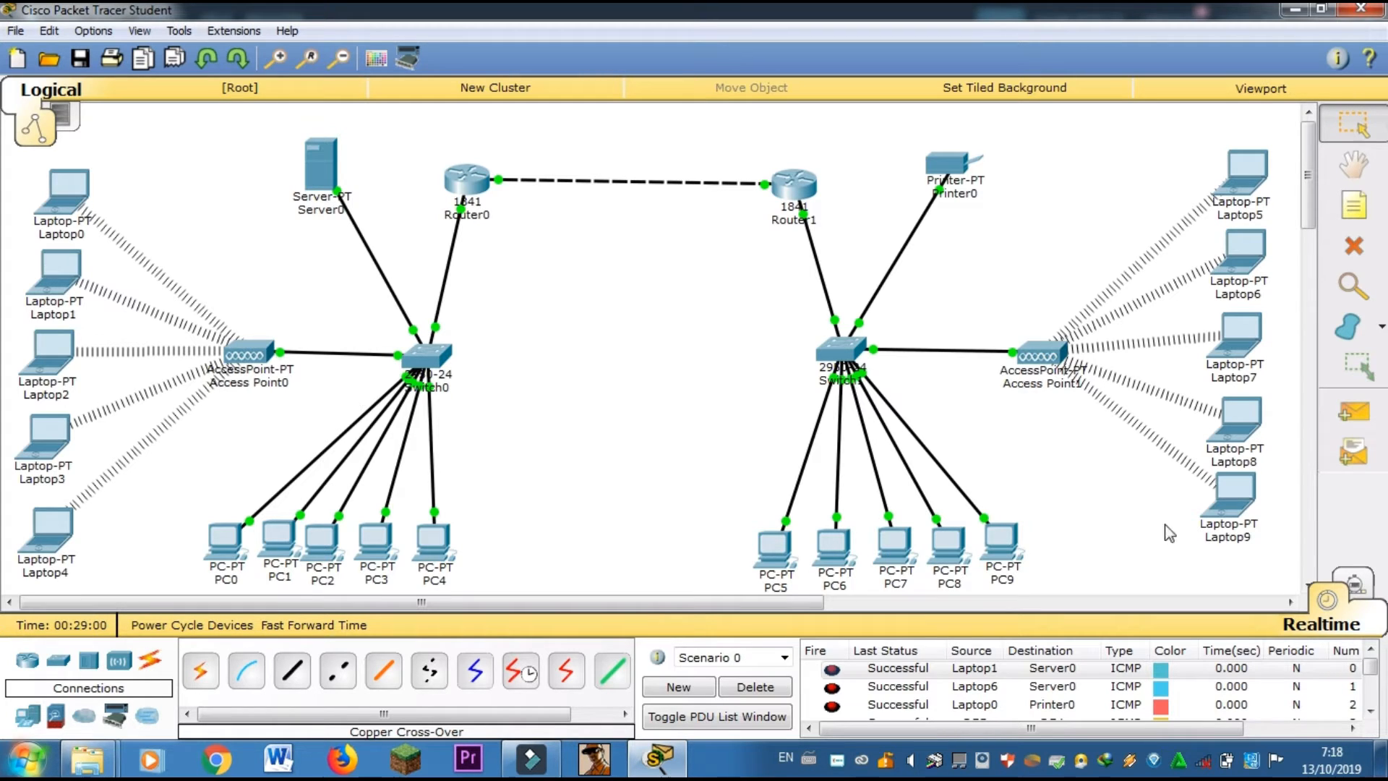
Send a simple PDU from Laptop4 to Router1 and another from Laptop9 to Router0
{"action": "left_click", "coordinate": [1350, 418]}
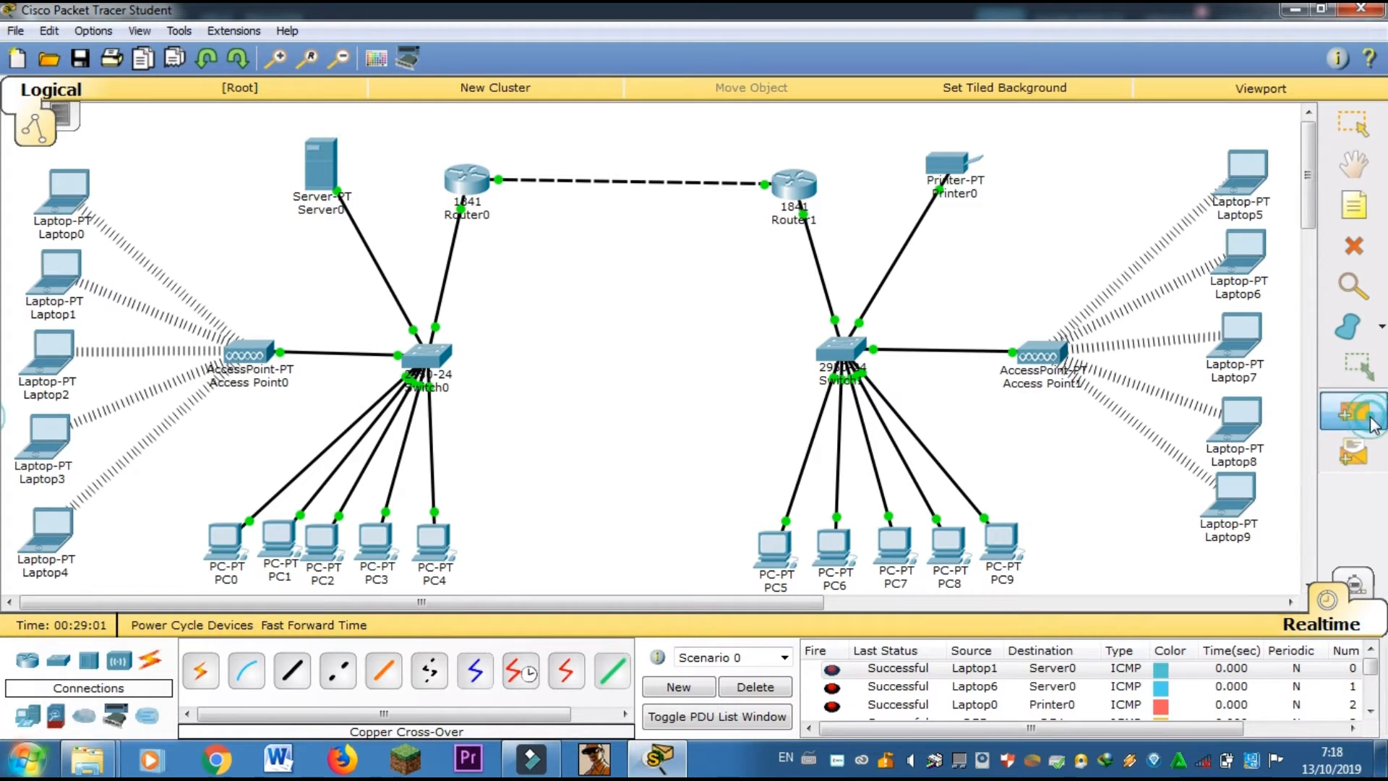
{"action": "left_click", "coordinate": [38, 533]}
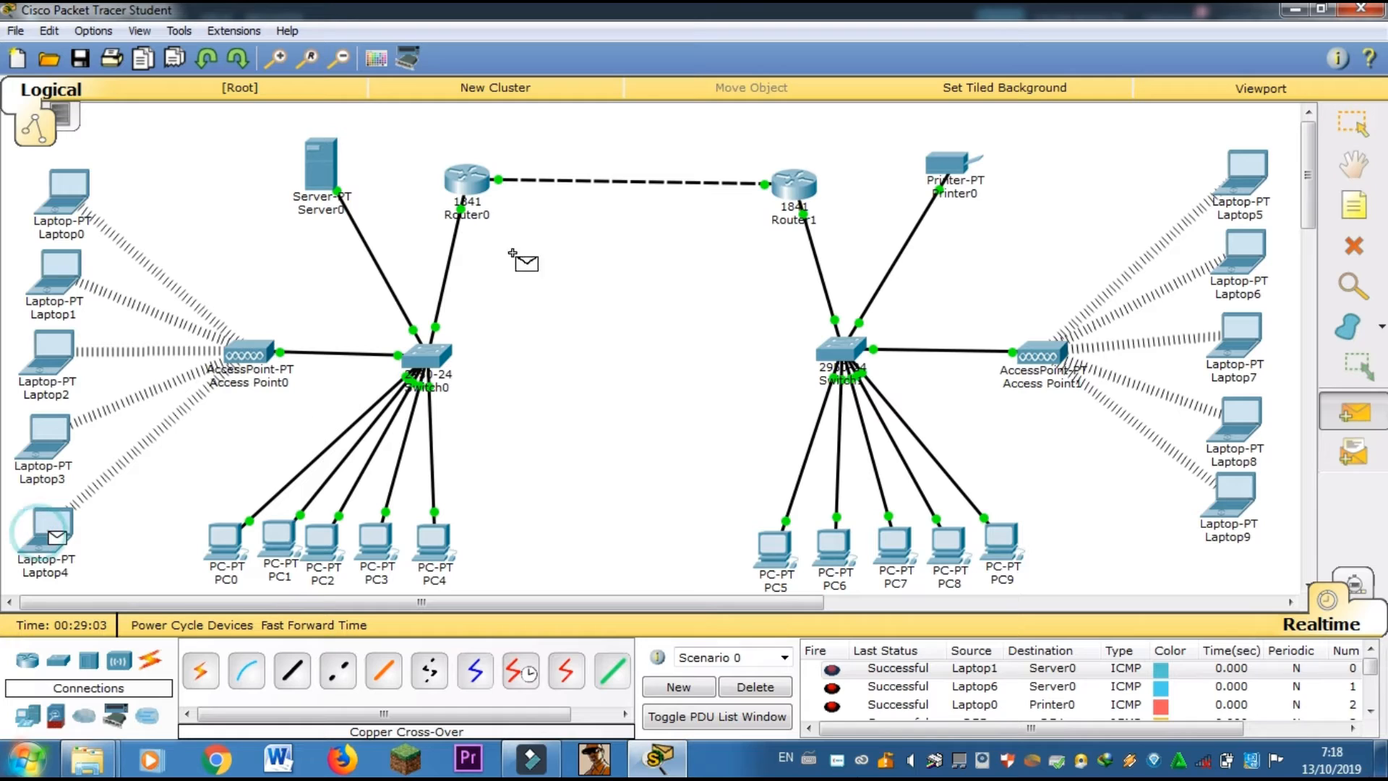
{"action": "left_click", "coordinate": [789, 183]}
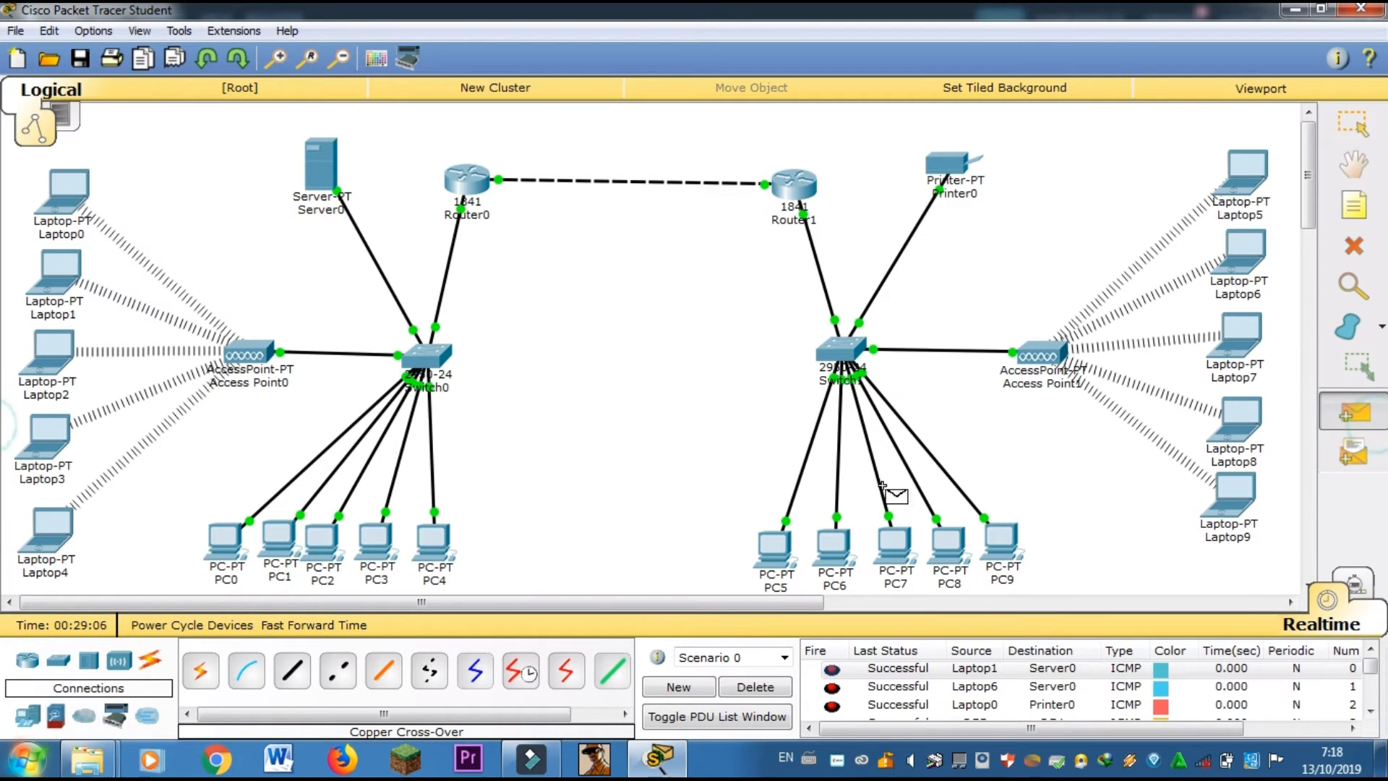
{"action": "left_click", "coordinate": [1233, 488]}
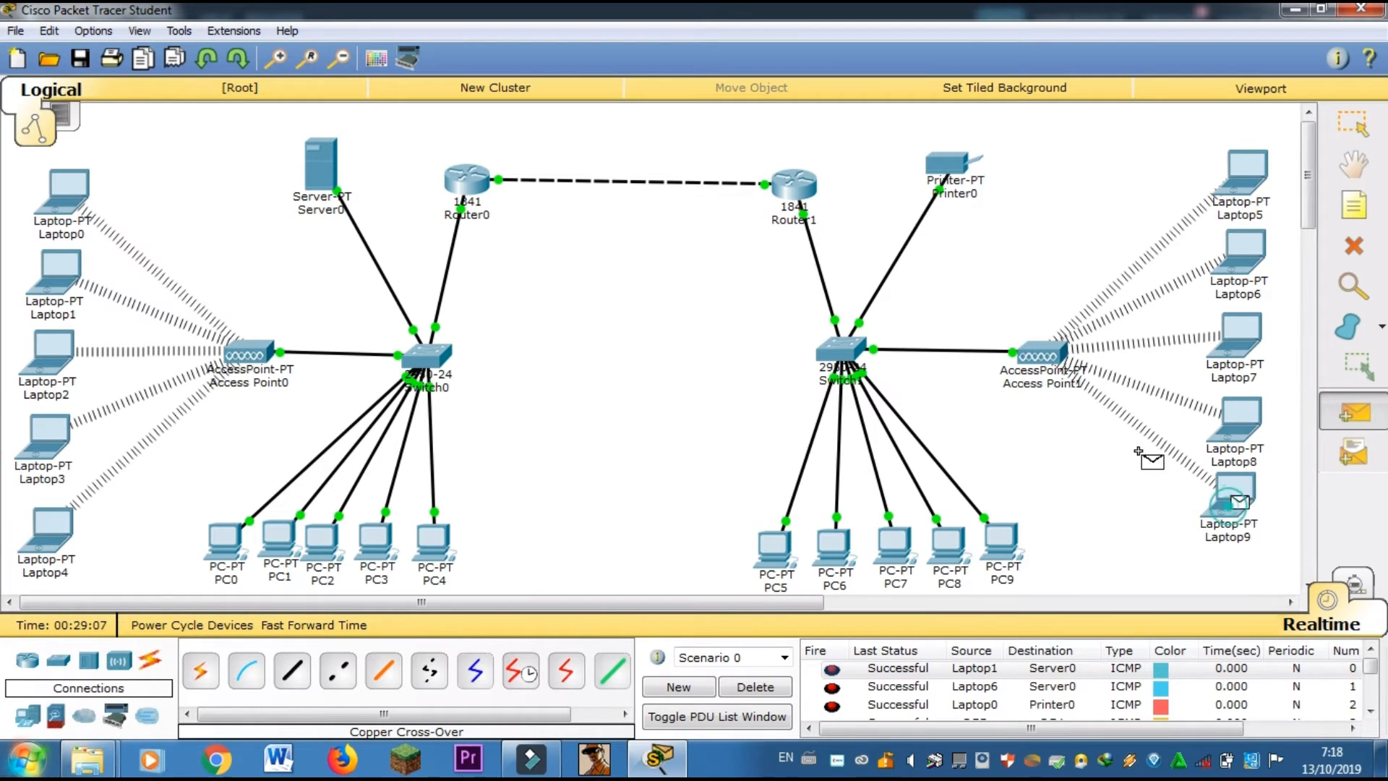
{"action": "left_click", "coordinate": [468, 187]}
{"action": "key", "text": "Escape"}
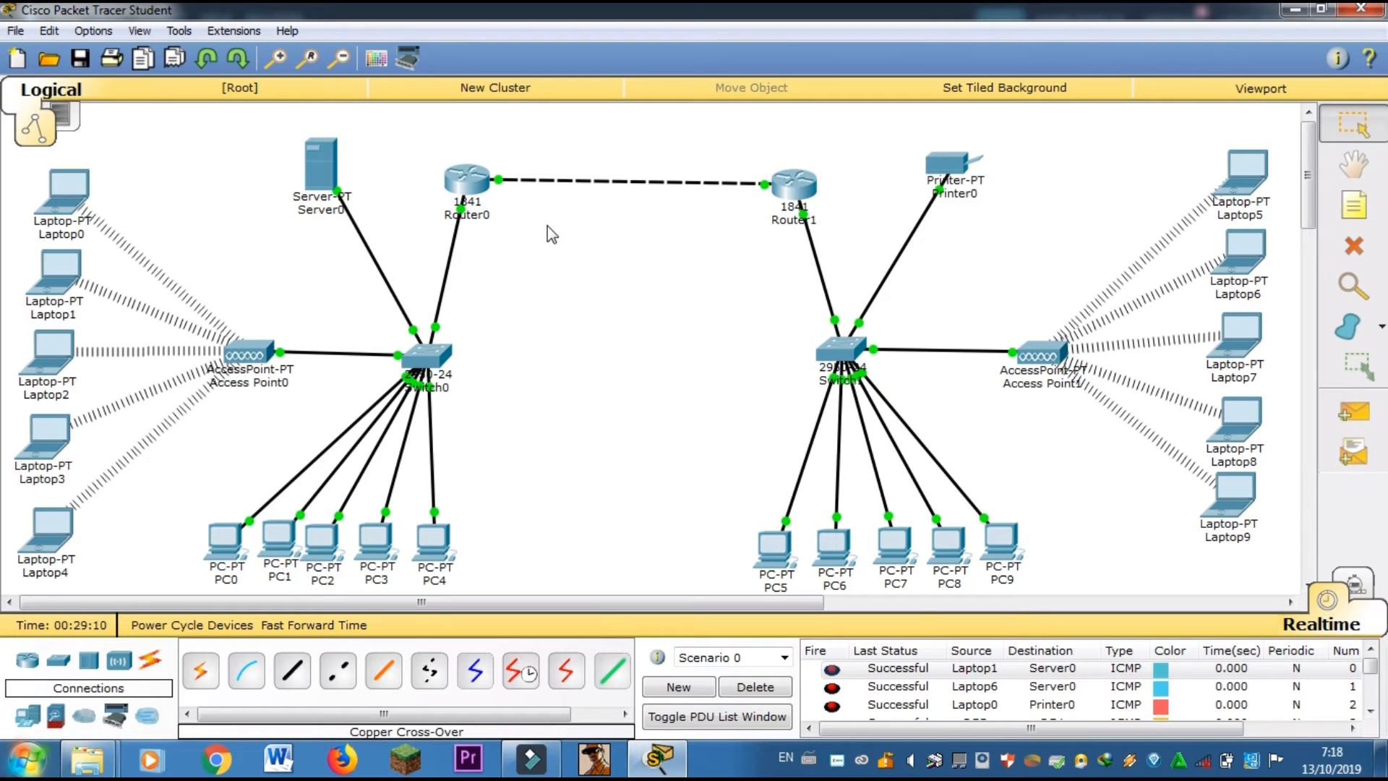